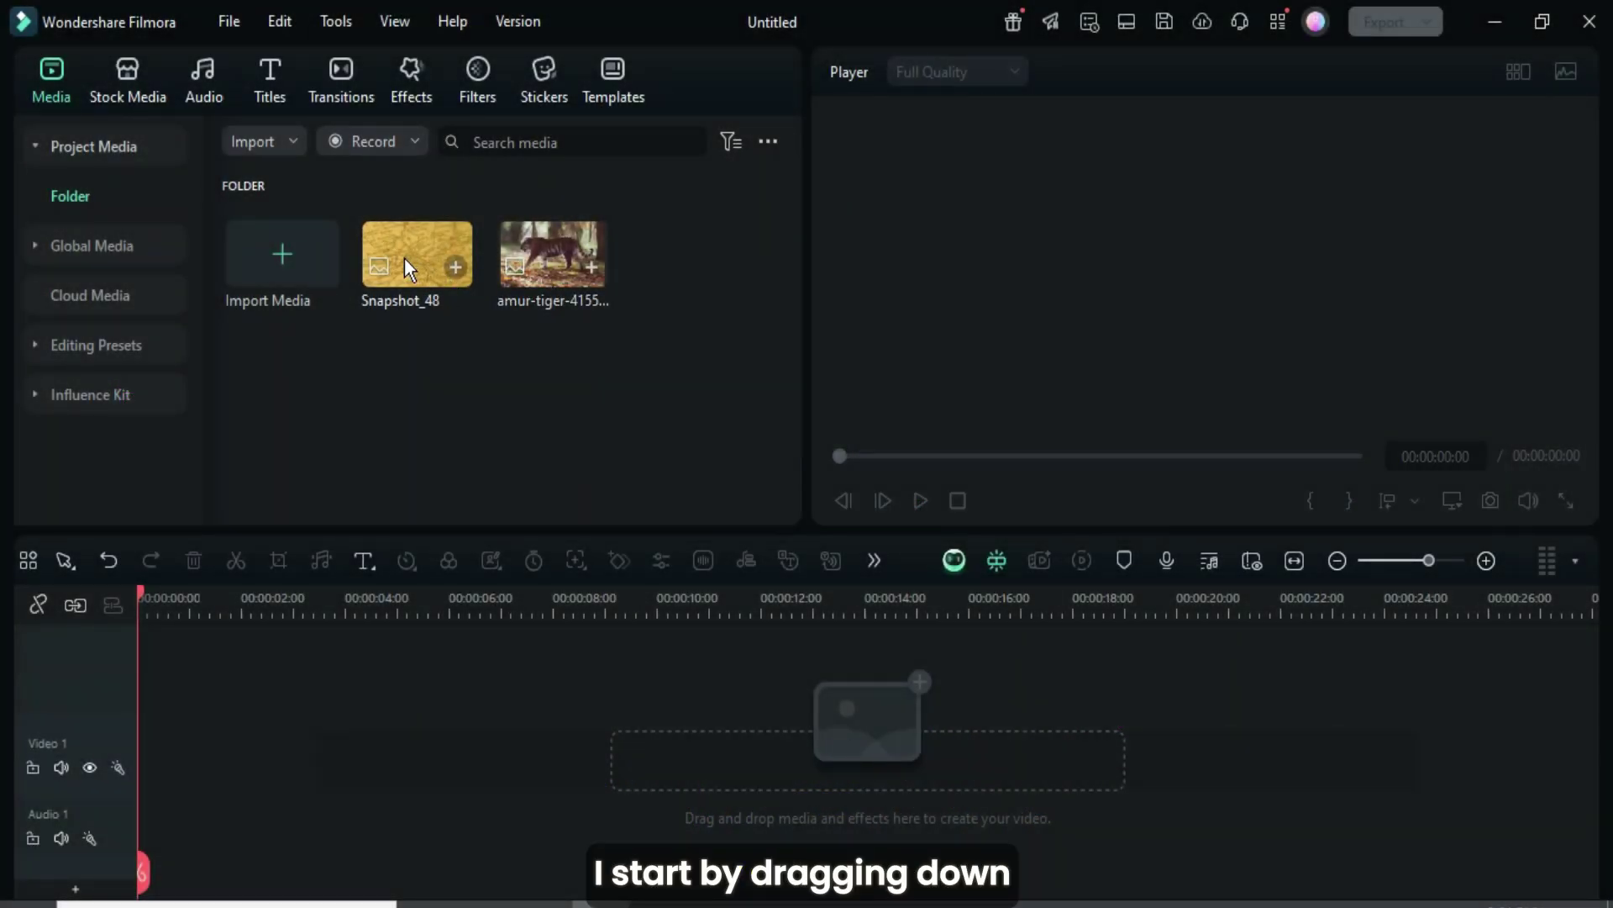
Place Snapshot_48 on Video 1 and the tiger photo on Video 2, both stretched to 10 seconds
drag(405, 257, 144, 765)
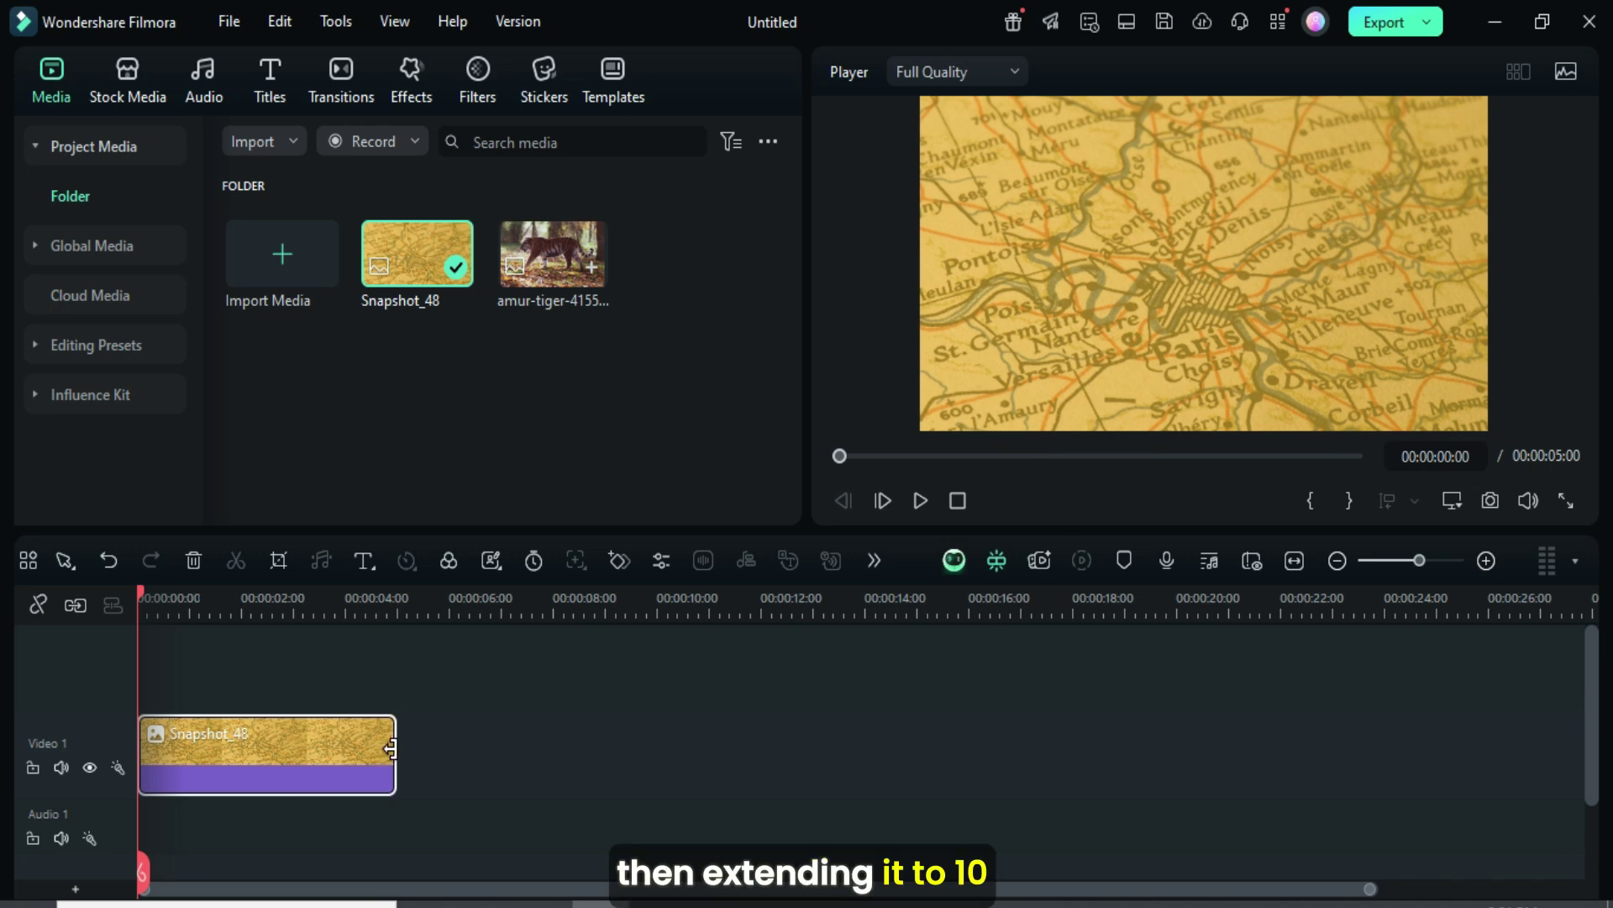
drag(391, 749, 655, 754)
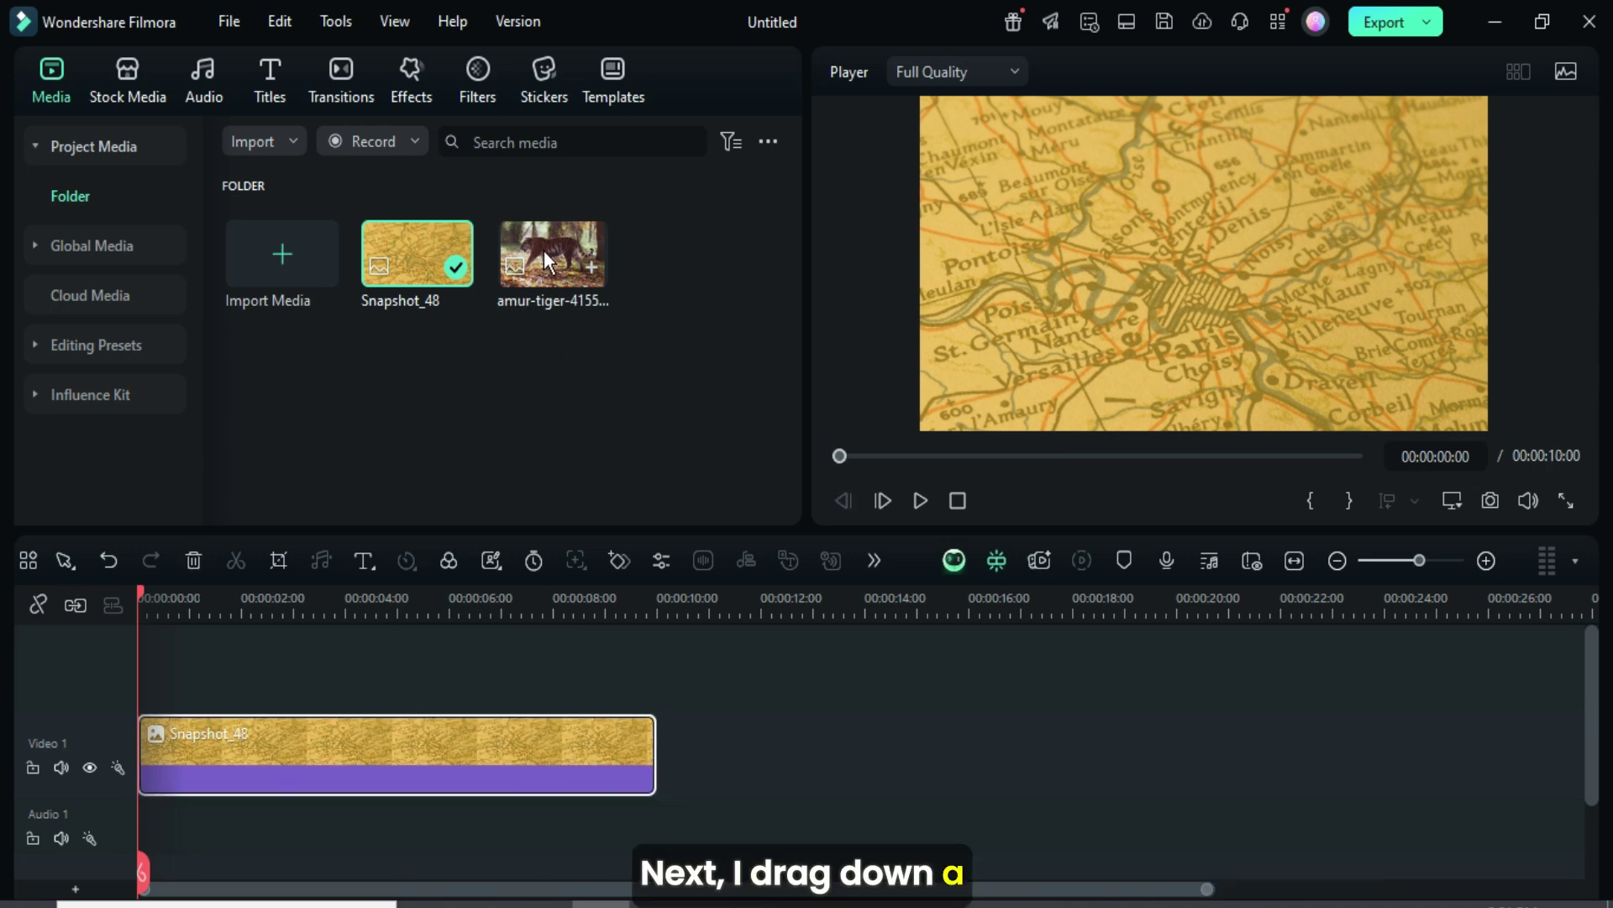
drag(547, 260, 187, 652)
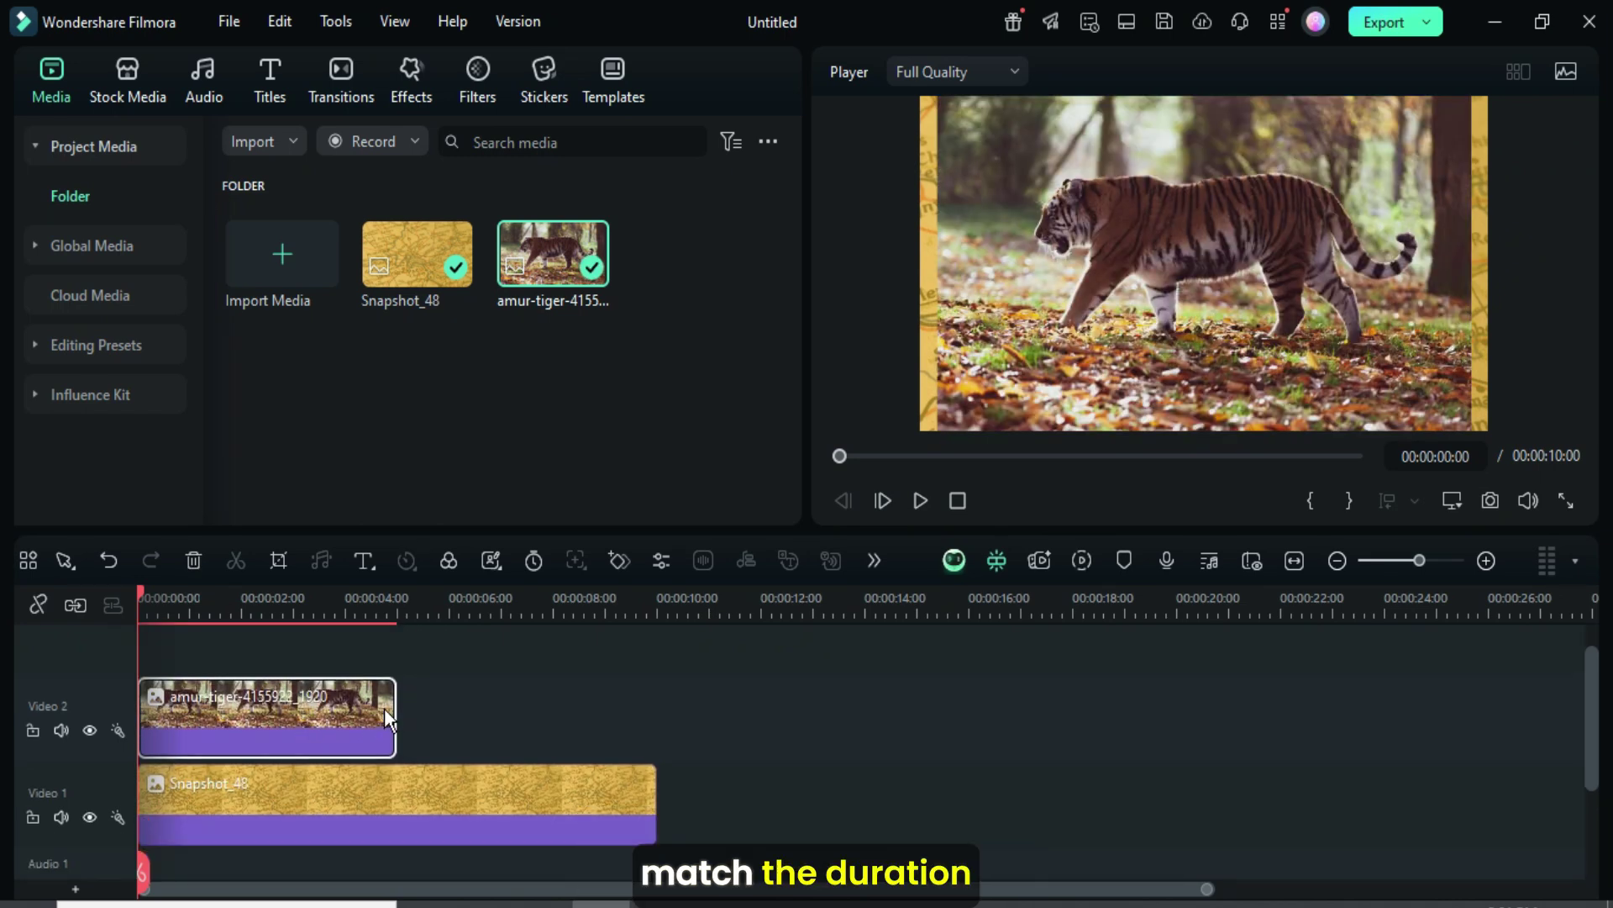
drag(388, 718, 655, 718)
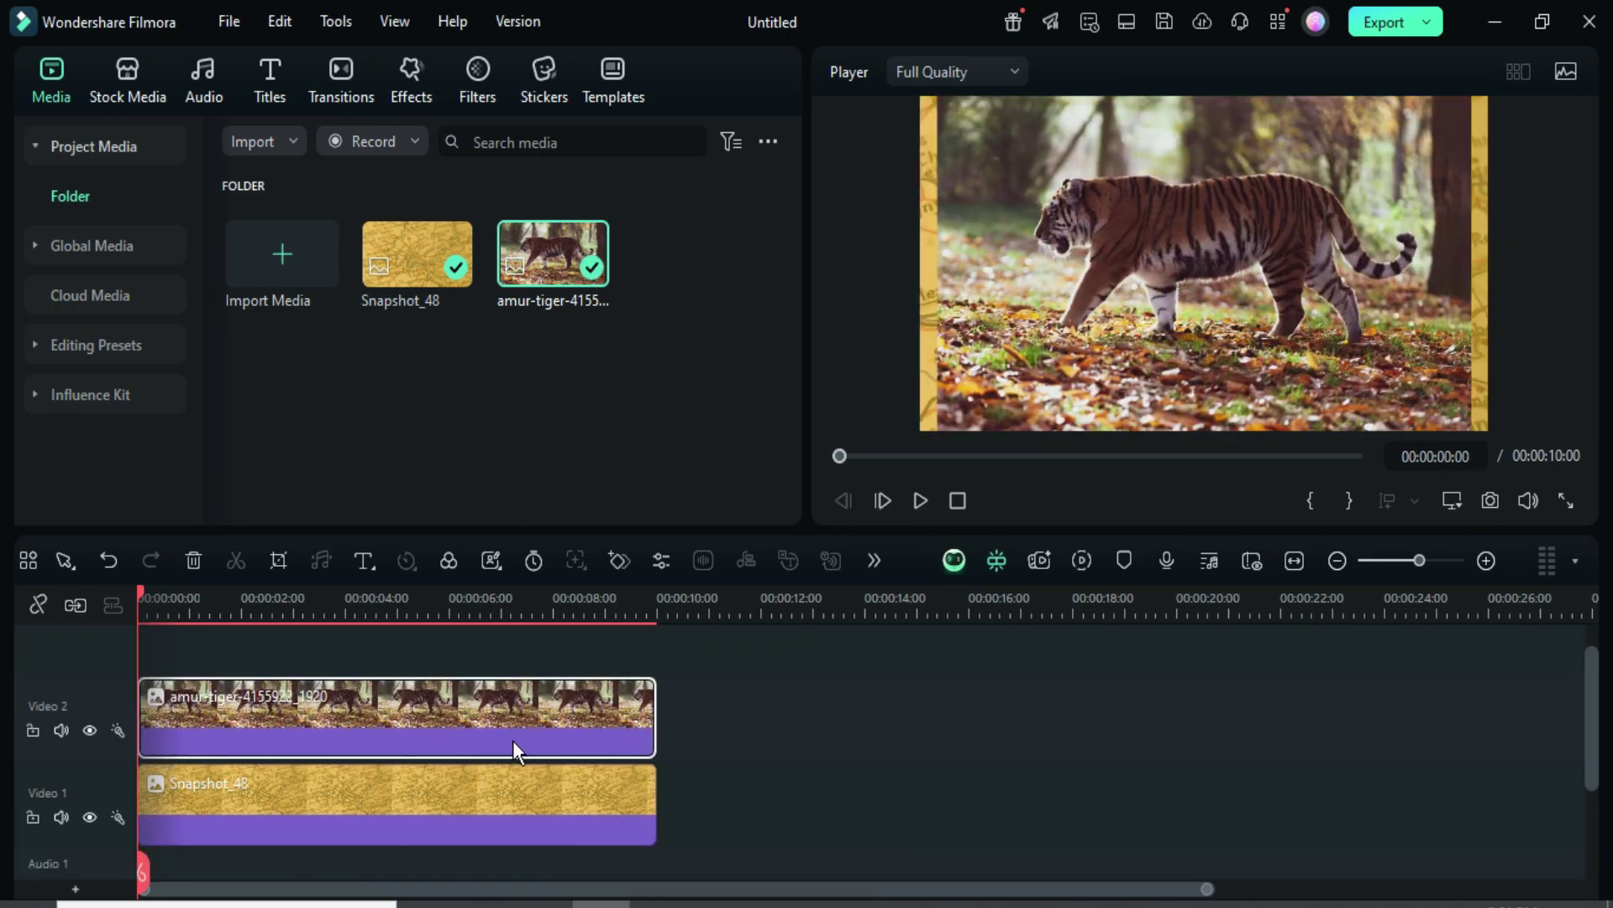
Crop the tiger clip to fit the frame
right_click(376, 710)
click(477, 341)
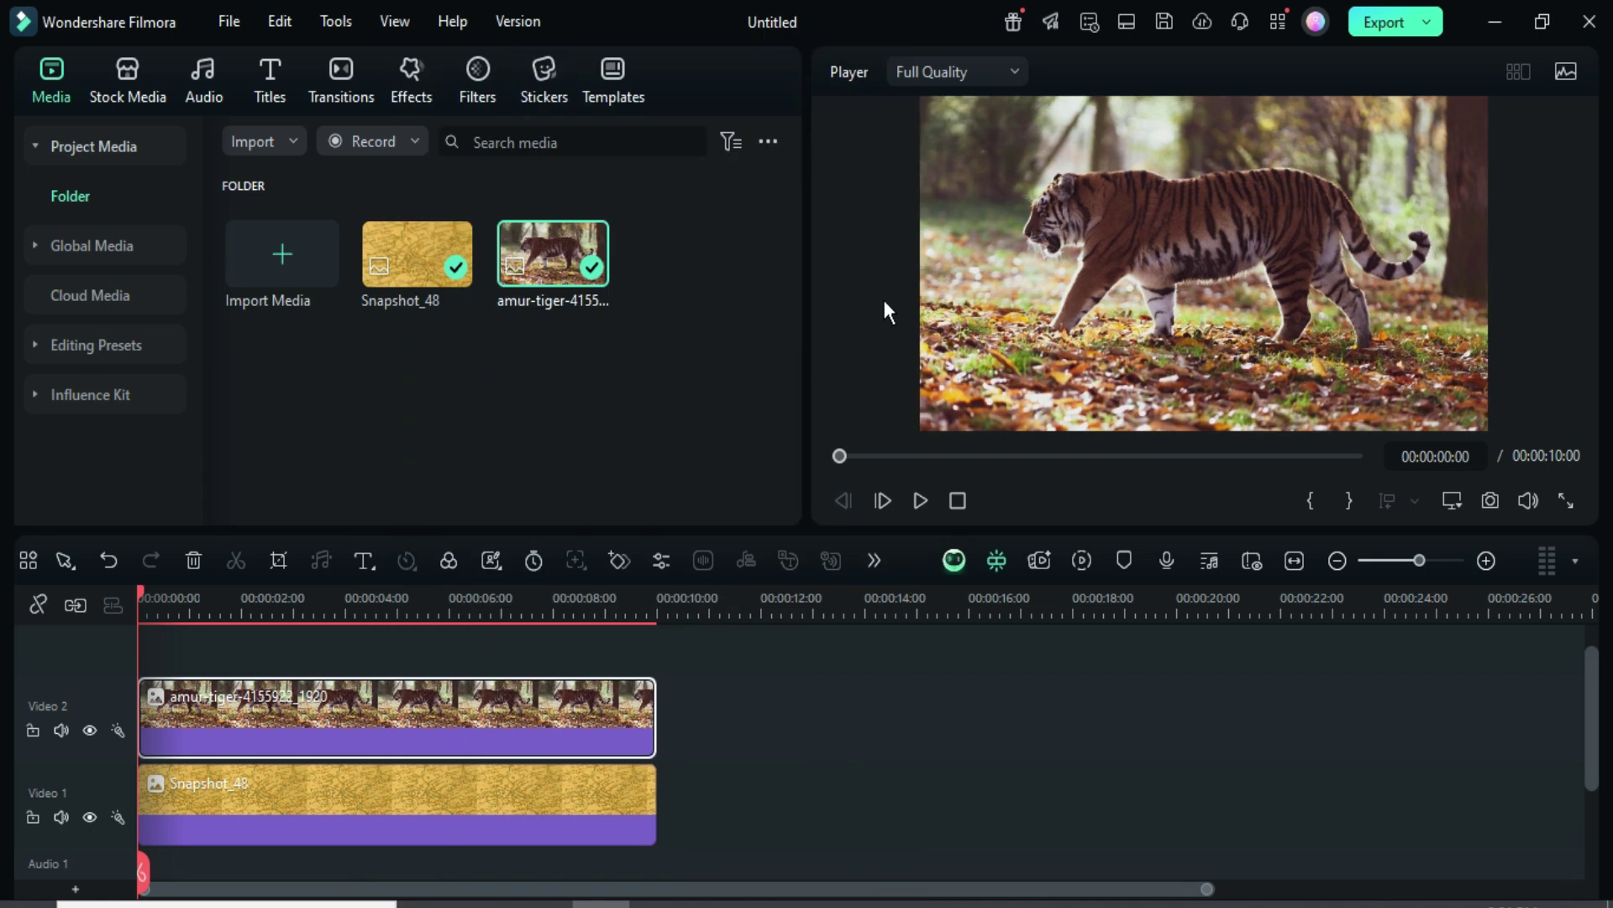
scroll(425, 672, down, 3)
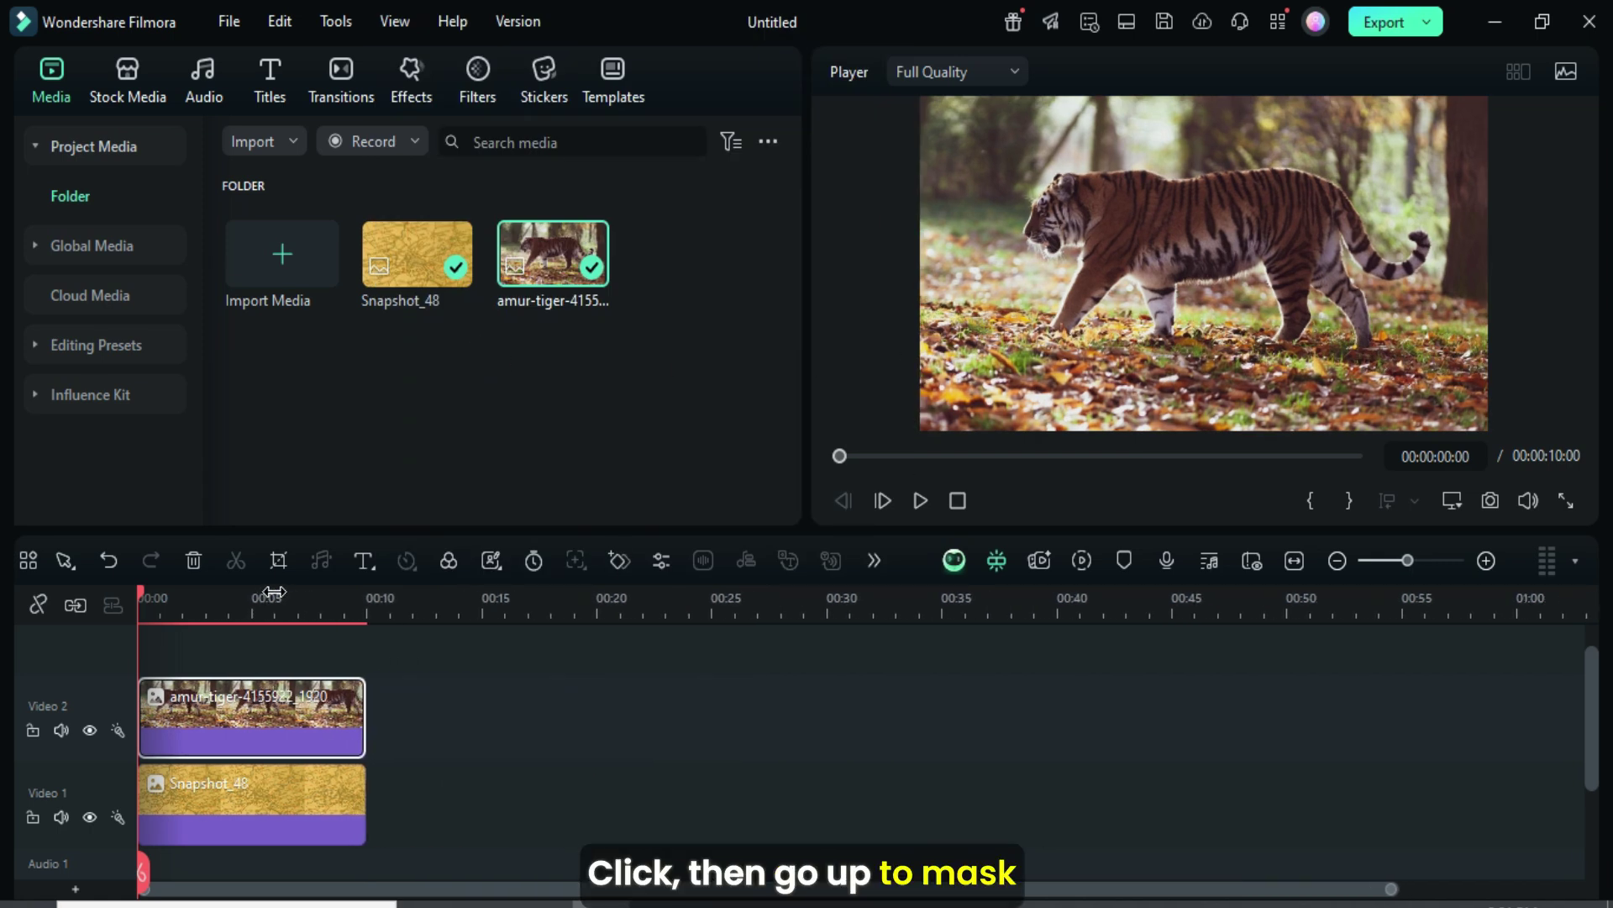
Add a rectangle mask to the tiger clip and keyframe its rotation at 20°
double_click(225, 732)
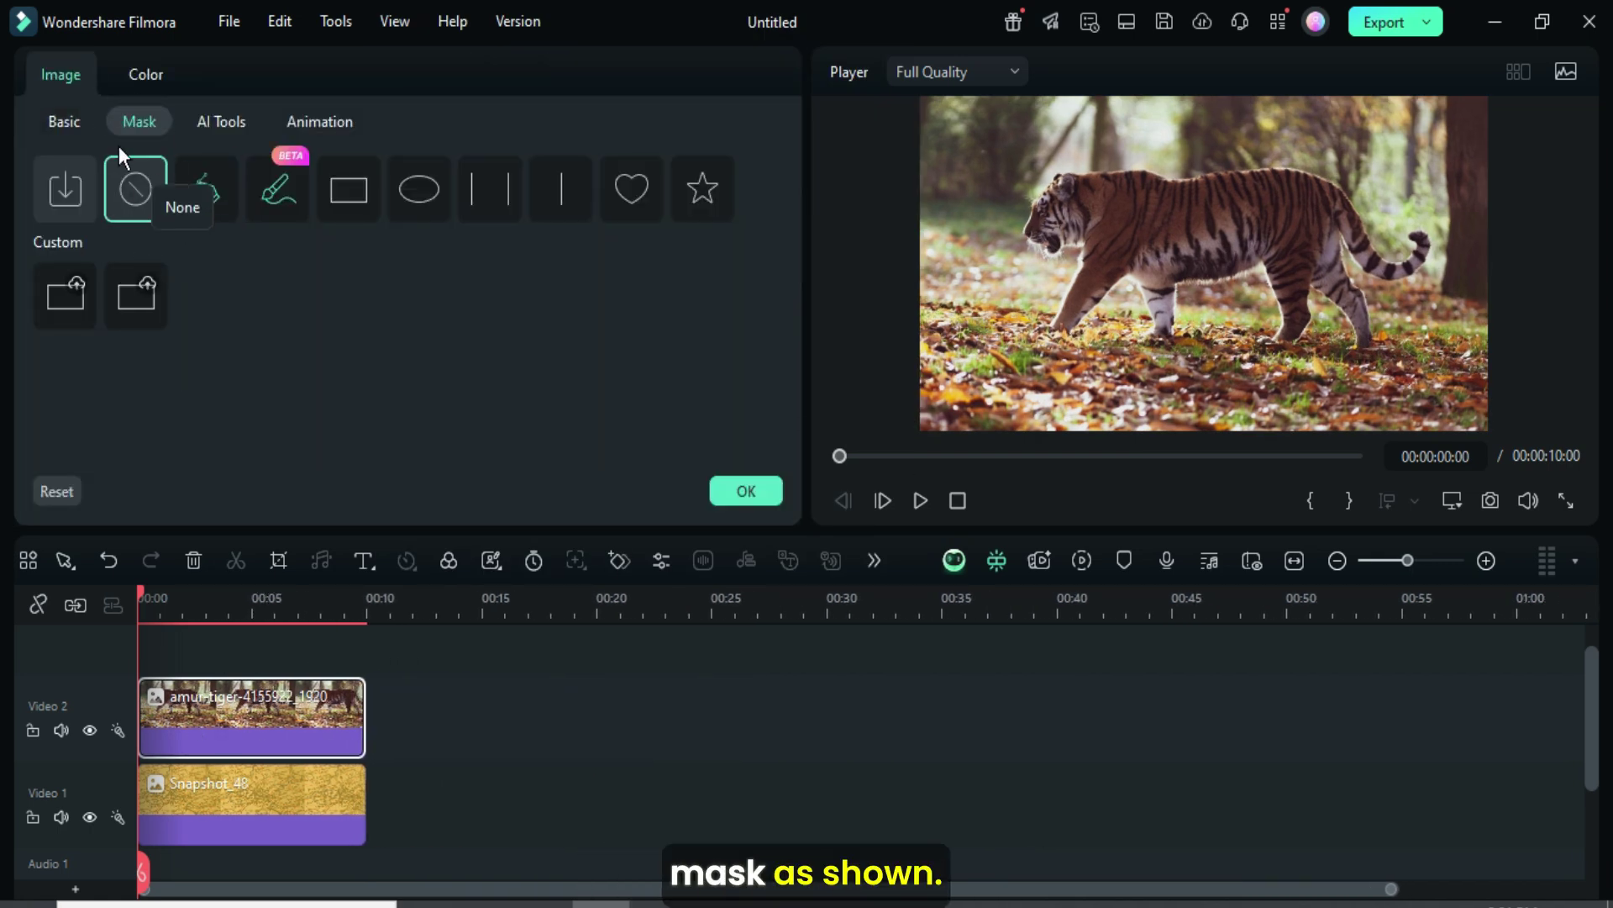
click(356, 197)
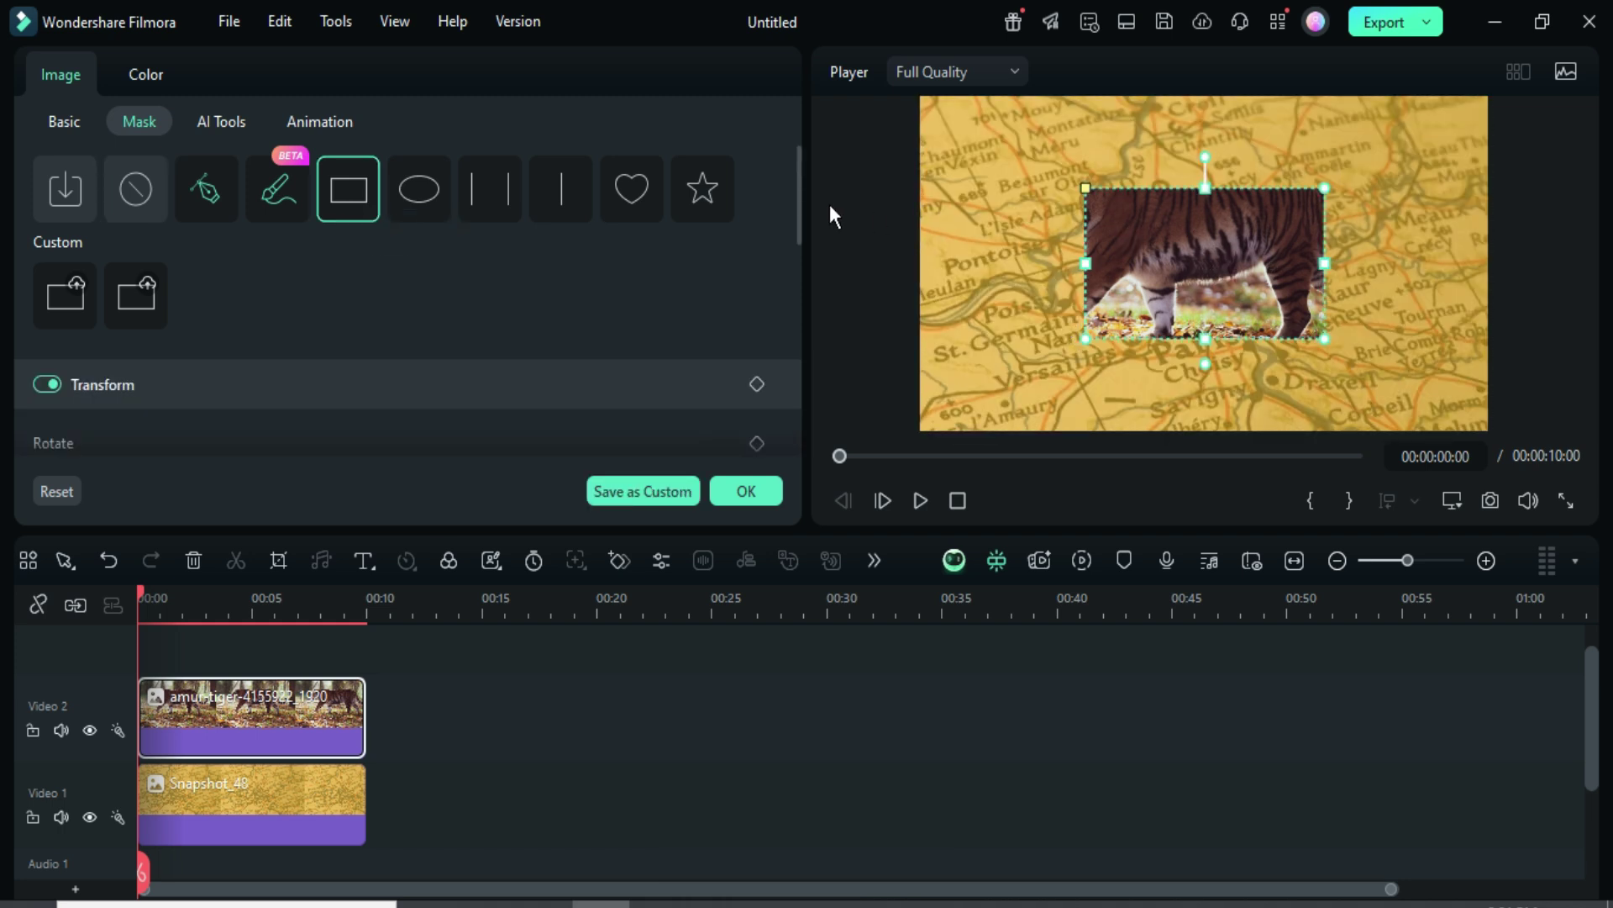
drag(798, 179, 800, 254)
click(758, 246)
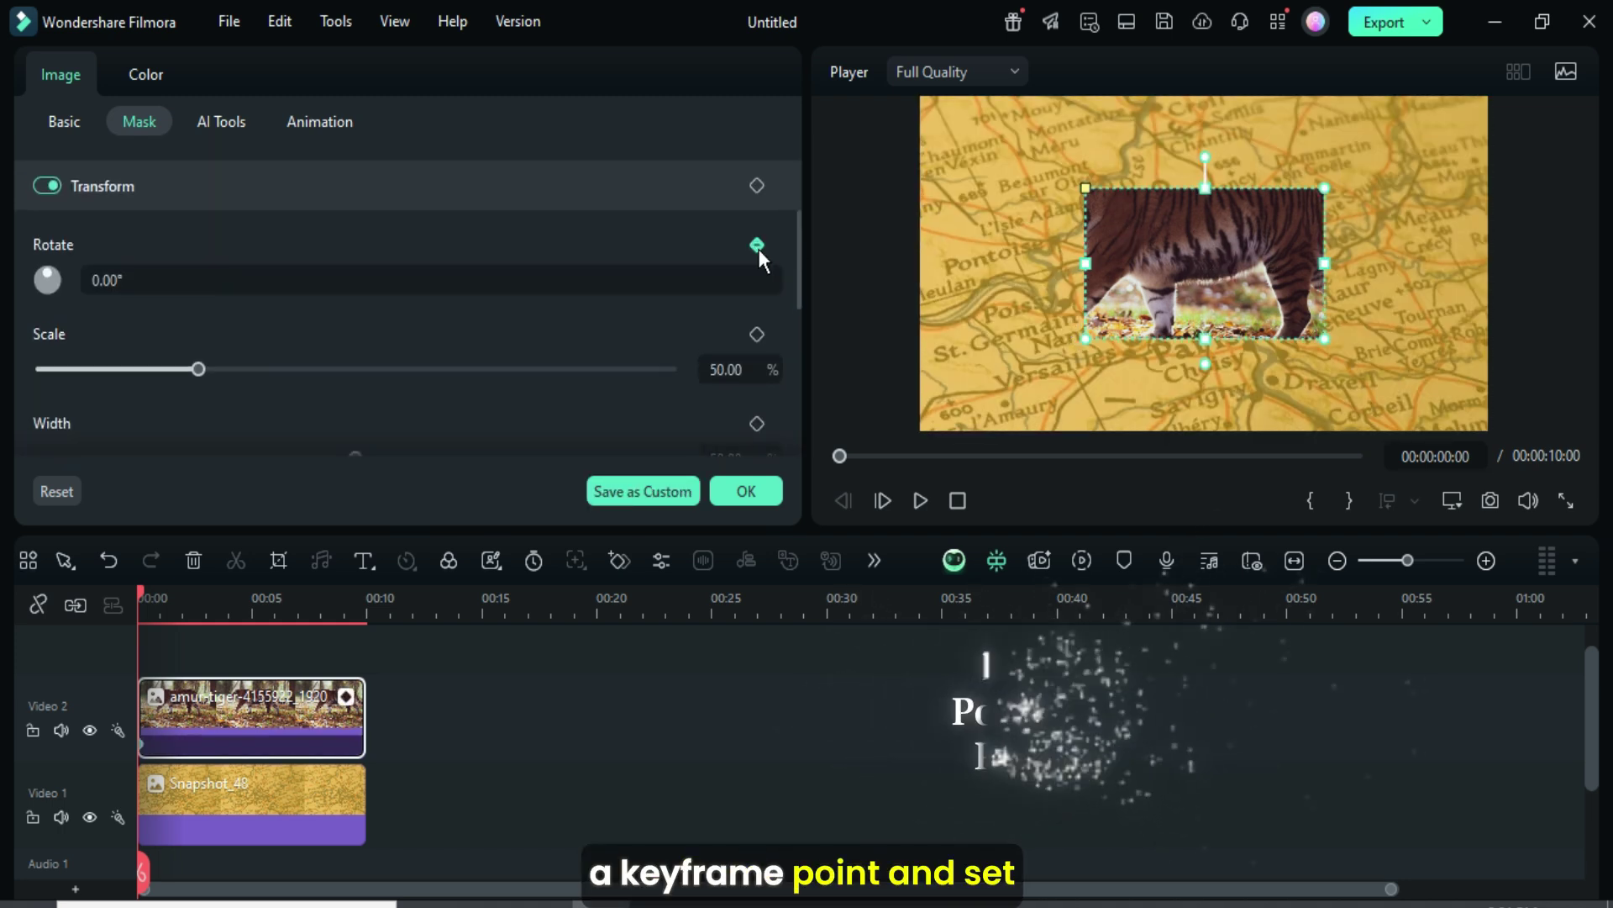
click(118, 279)
text(20)
key(Return)
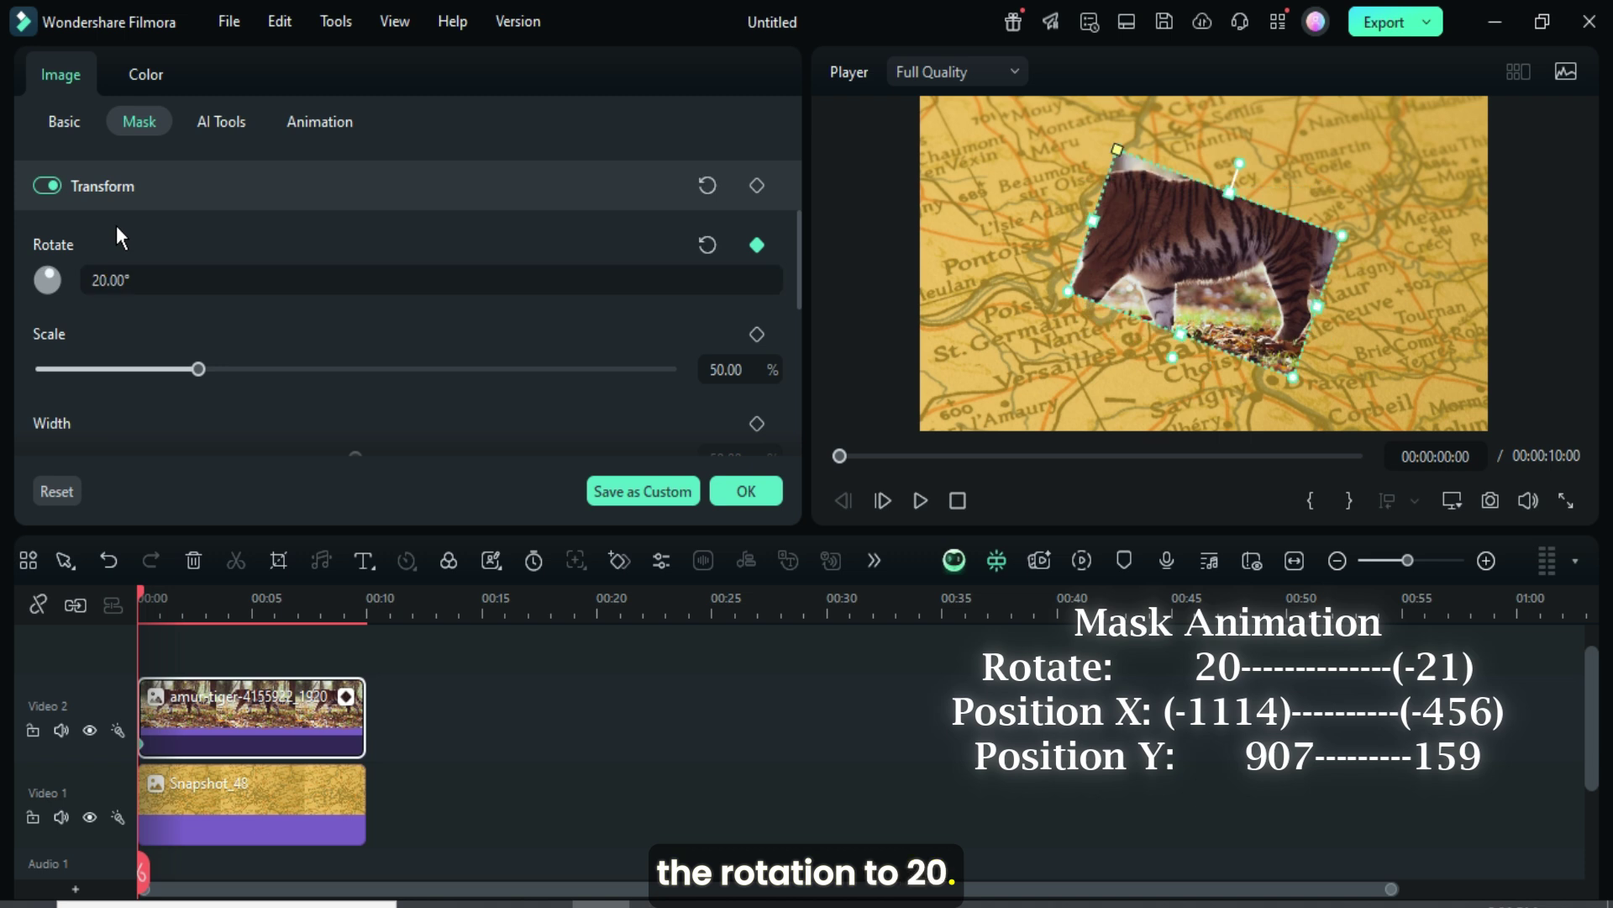
Keyframe the mask position off-frame at X -1114, Y 907
drag(798, 243, 800, 317)
scroll(451, 356, down, 2)
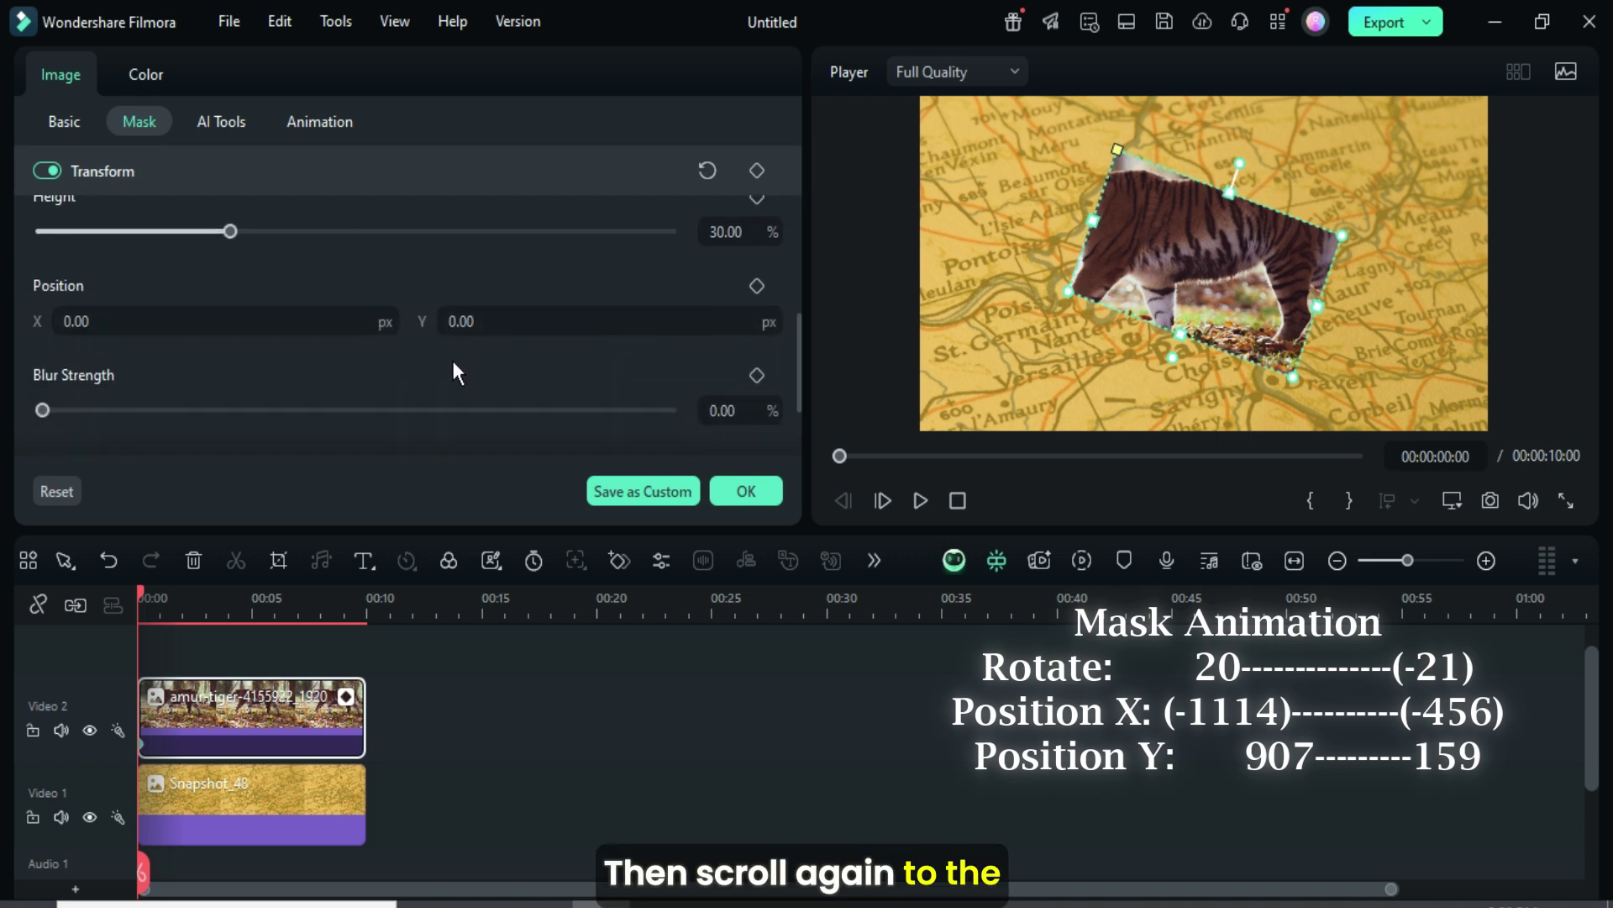
click(757, 286)
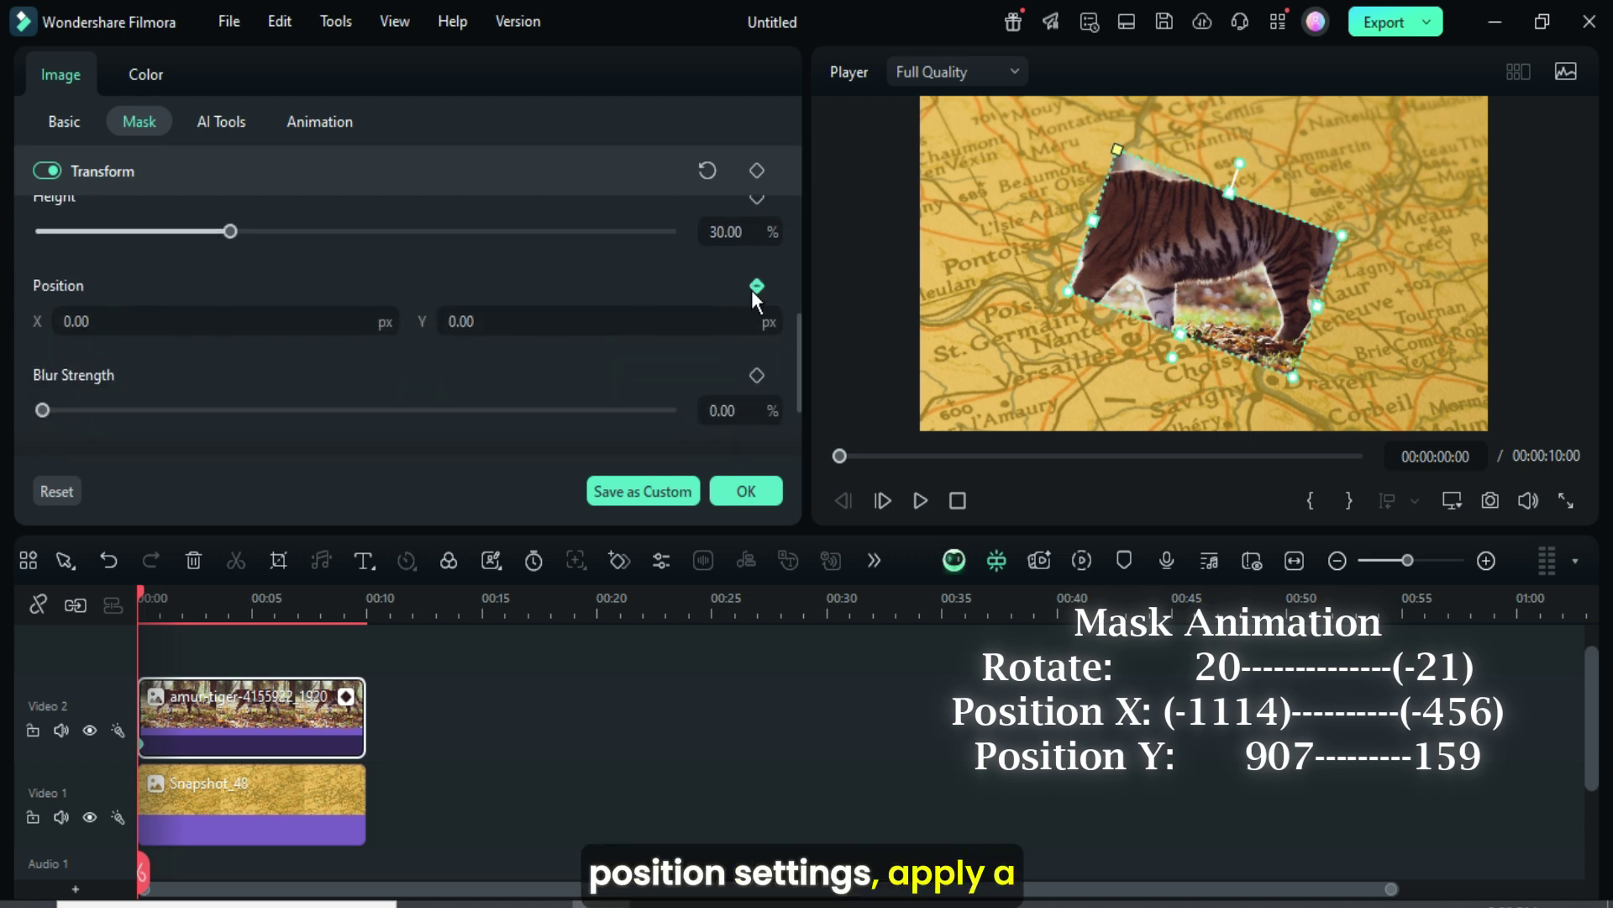
click(225, 322)
text(-1114)
key(Return)
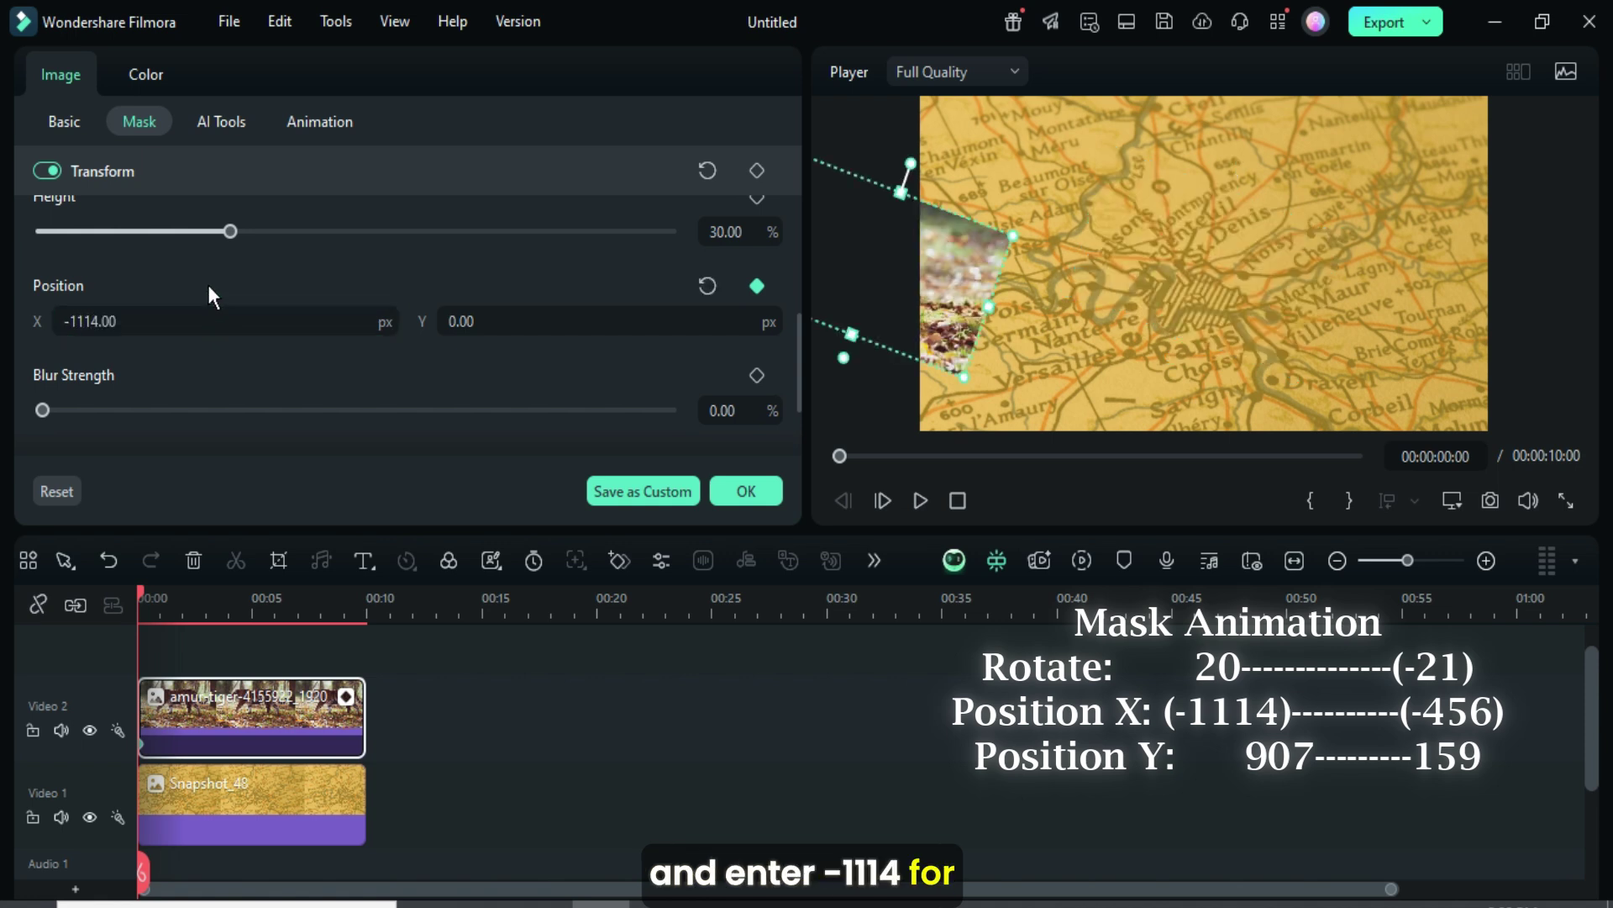
click(490, 320)
text(90)
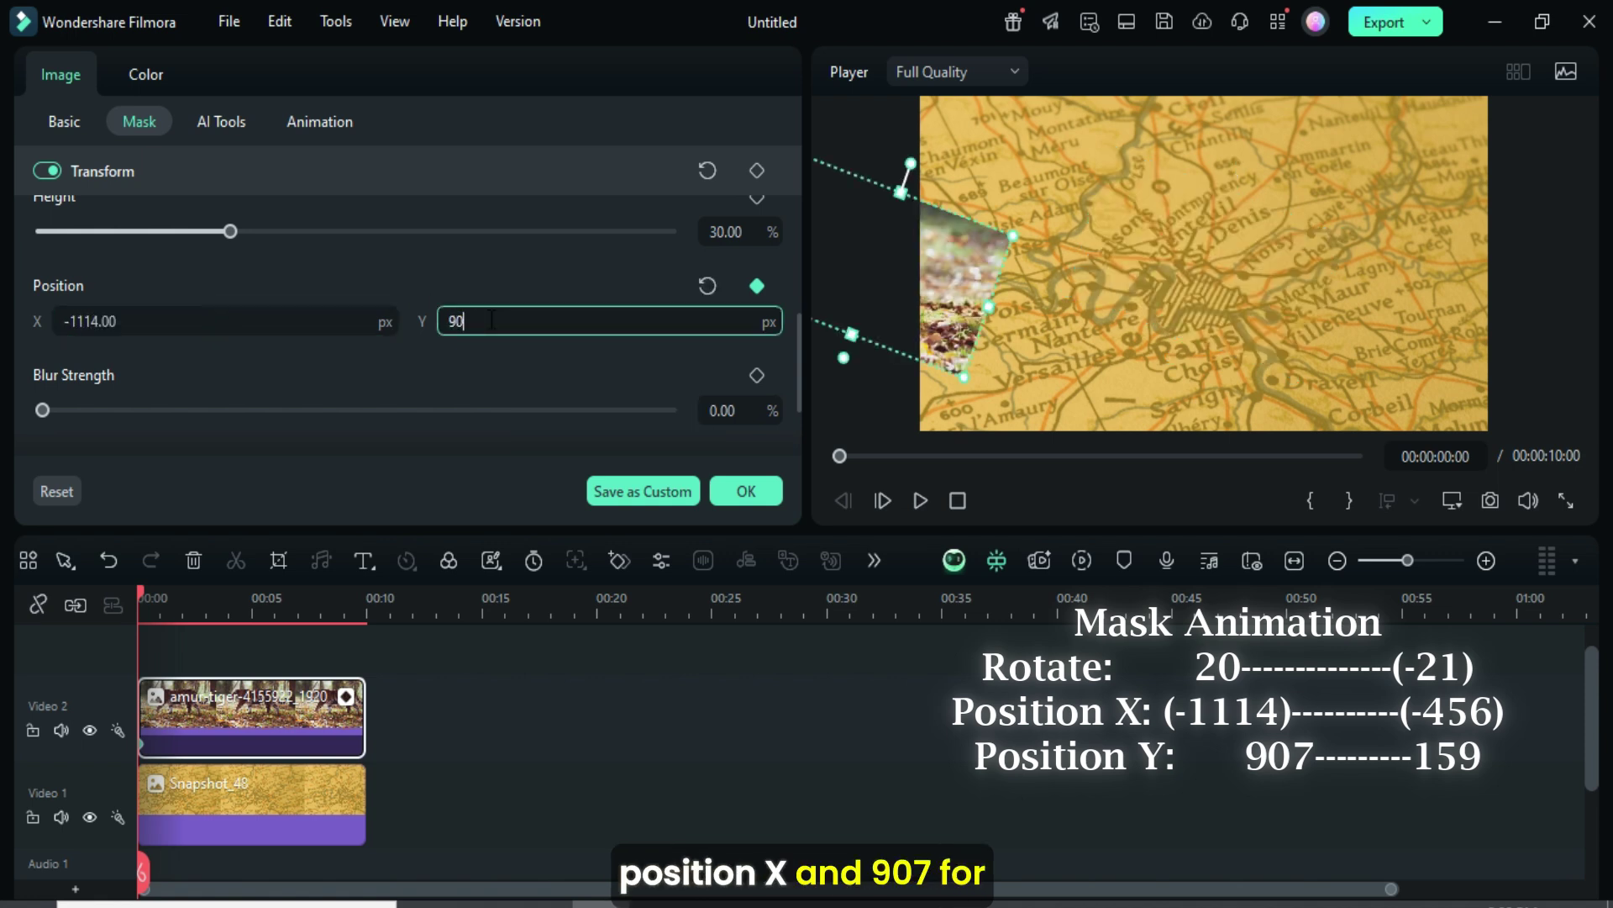
text(7)
key(Return)
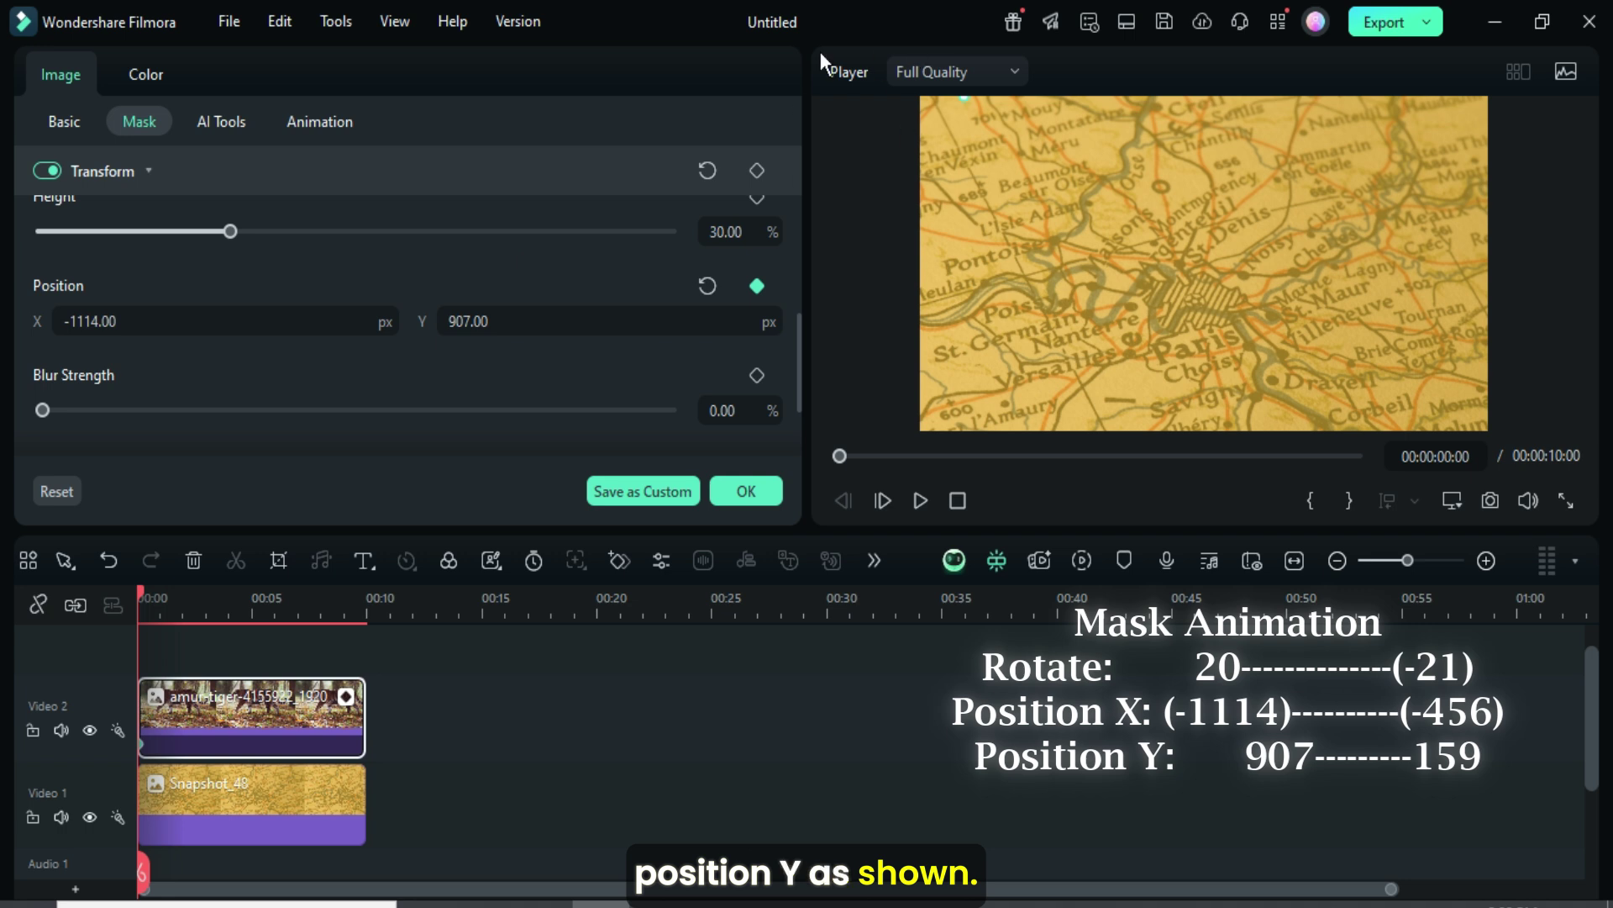
At 00:00:01:00, keyframe the mask position at X -456, Y 159
scroll(143, 592, up, 3)
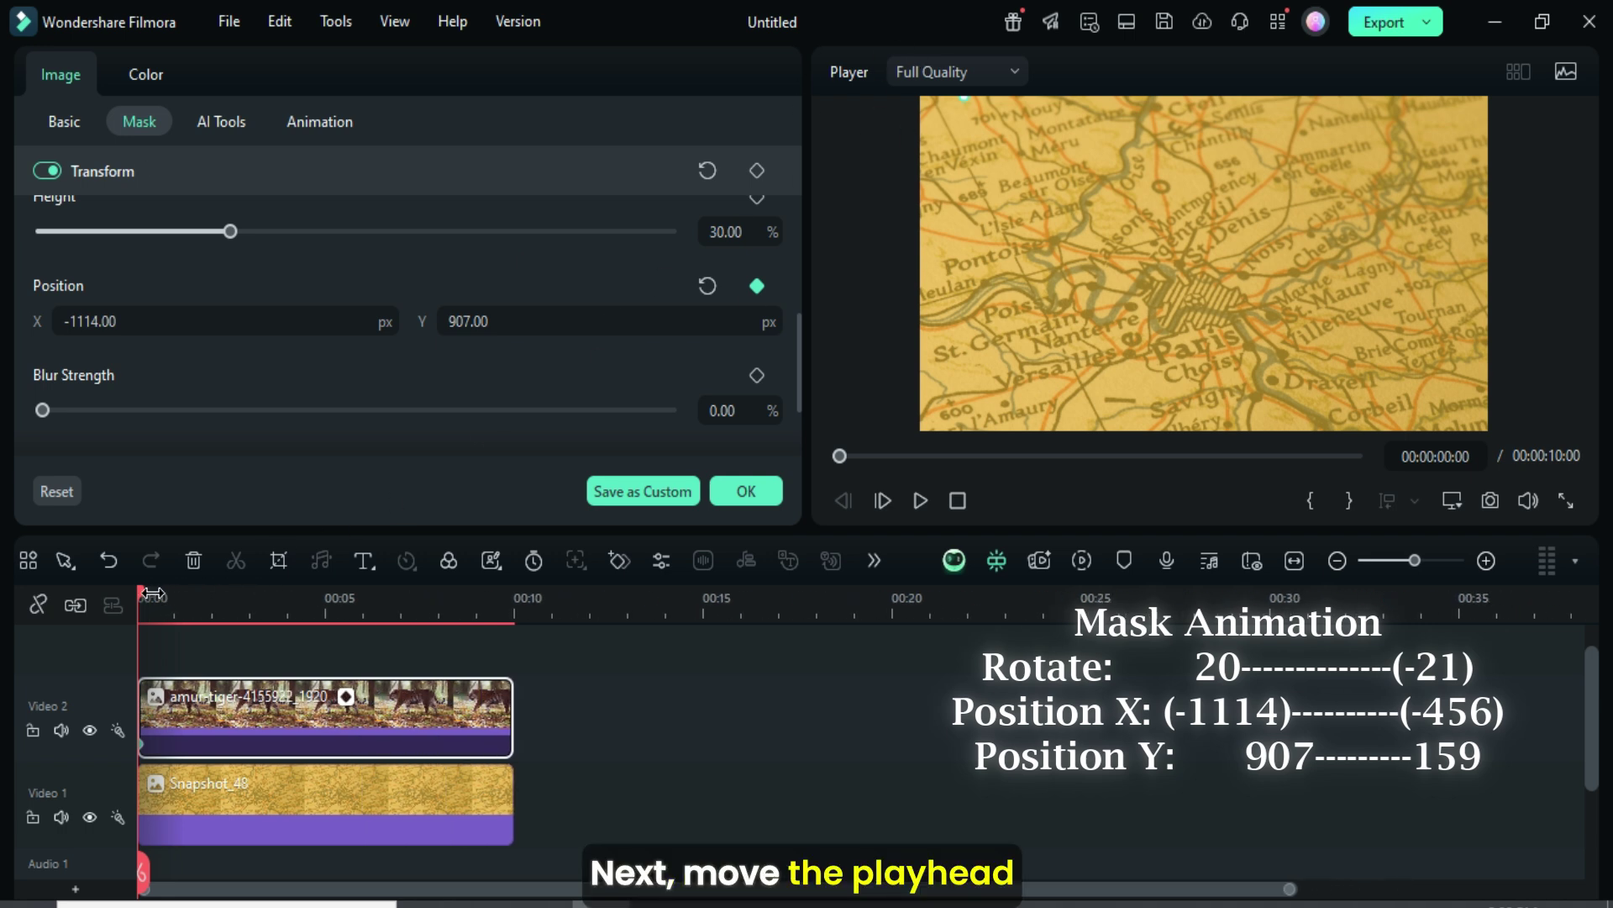
drag(143, 592, 170, 597)
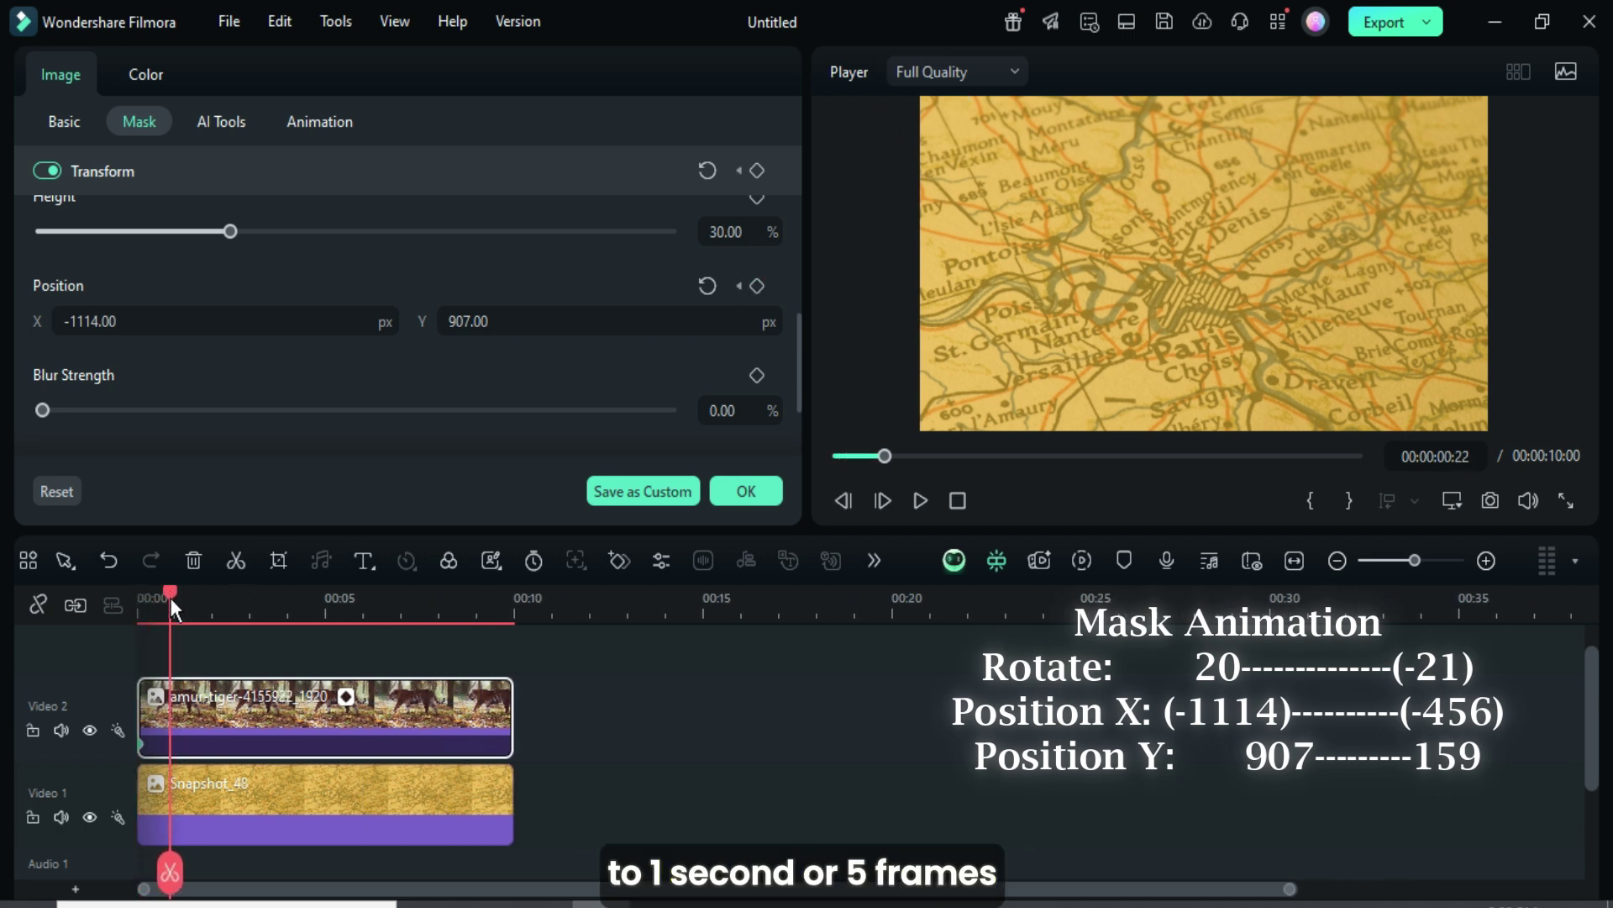
scroll(188, 592, up, 2)
click(189, 594)
click(757, 286)
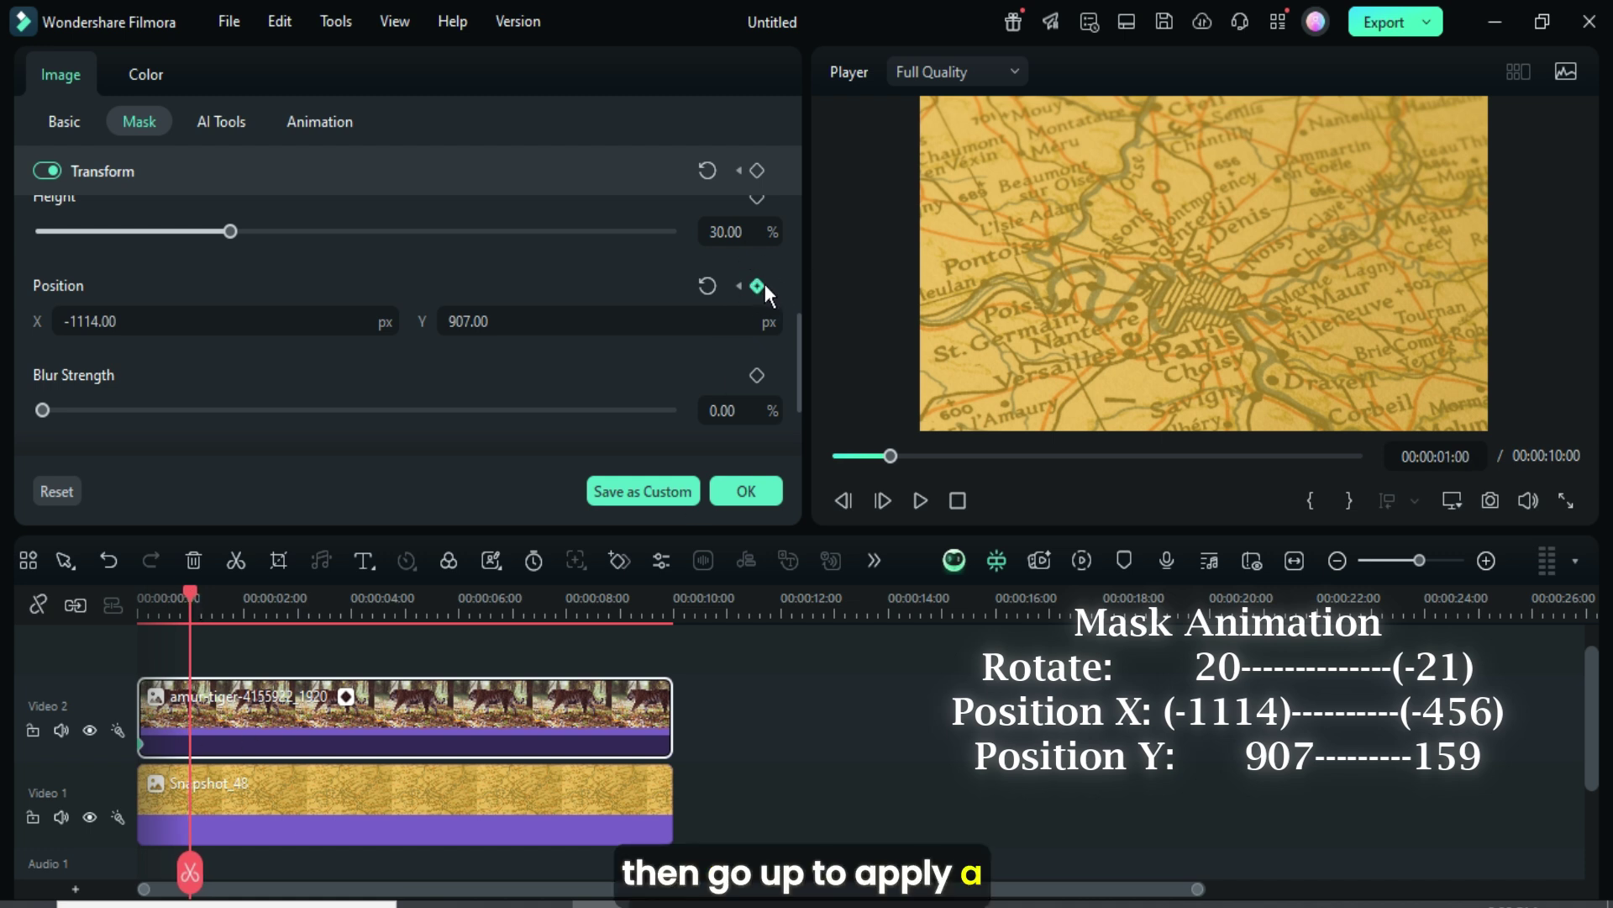
click(119, 317)
double_click(117, 316)
text(-)
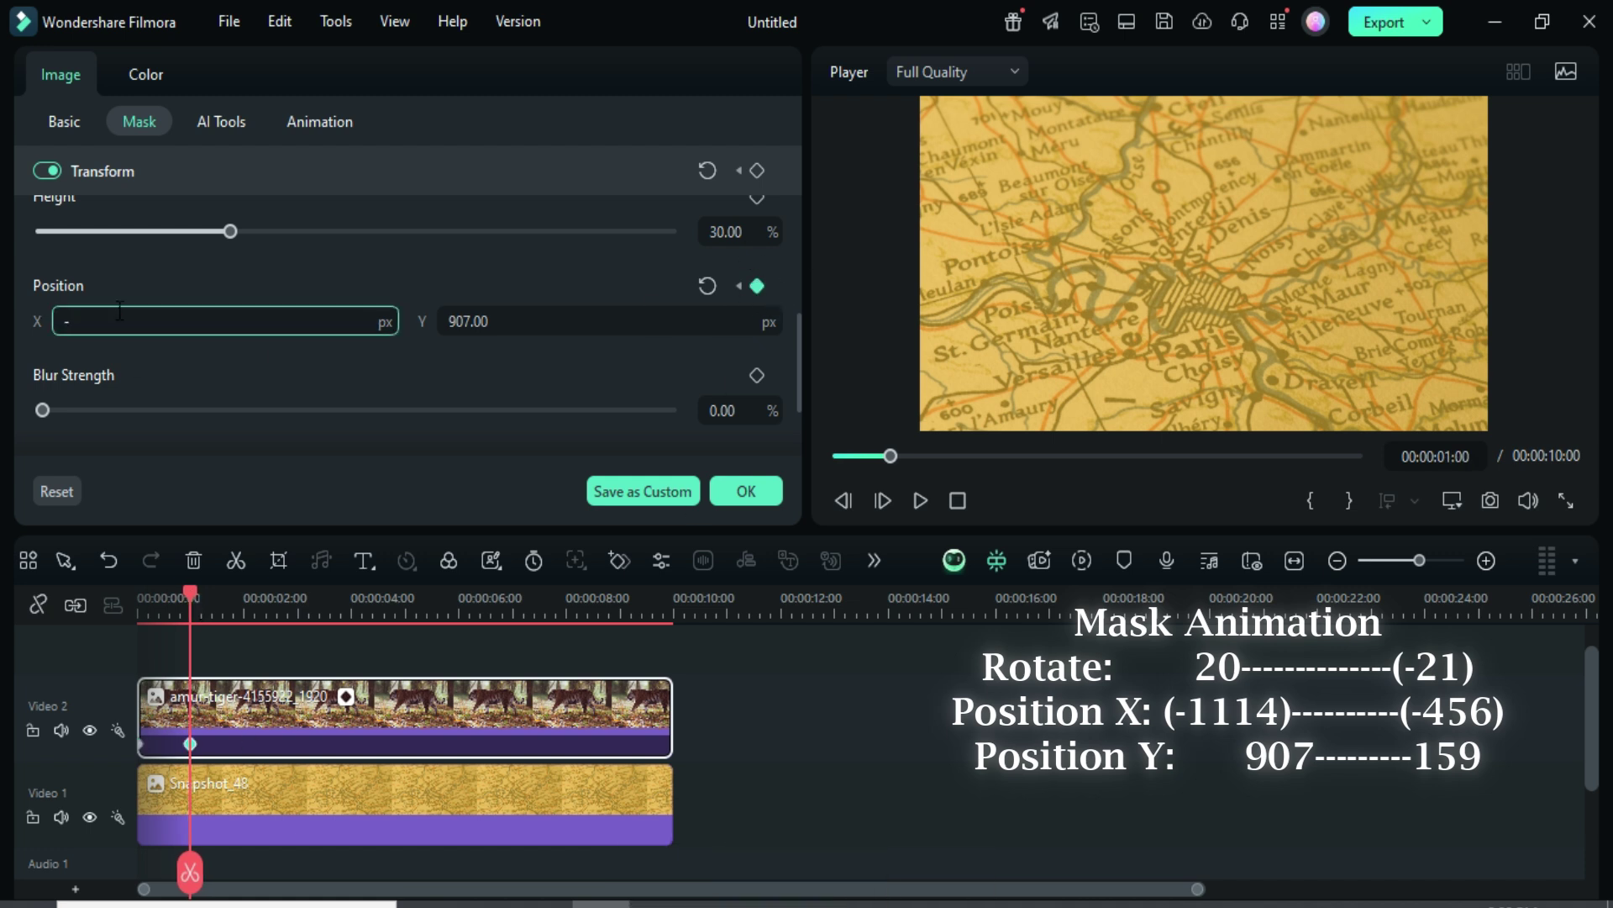
text(456)
key(Return)
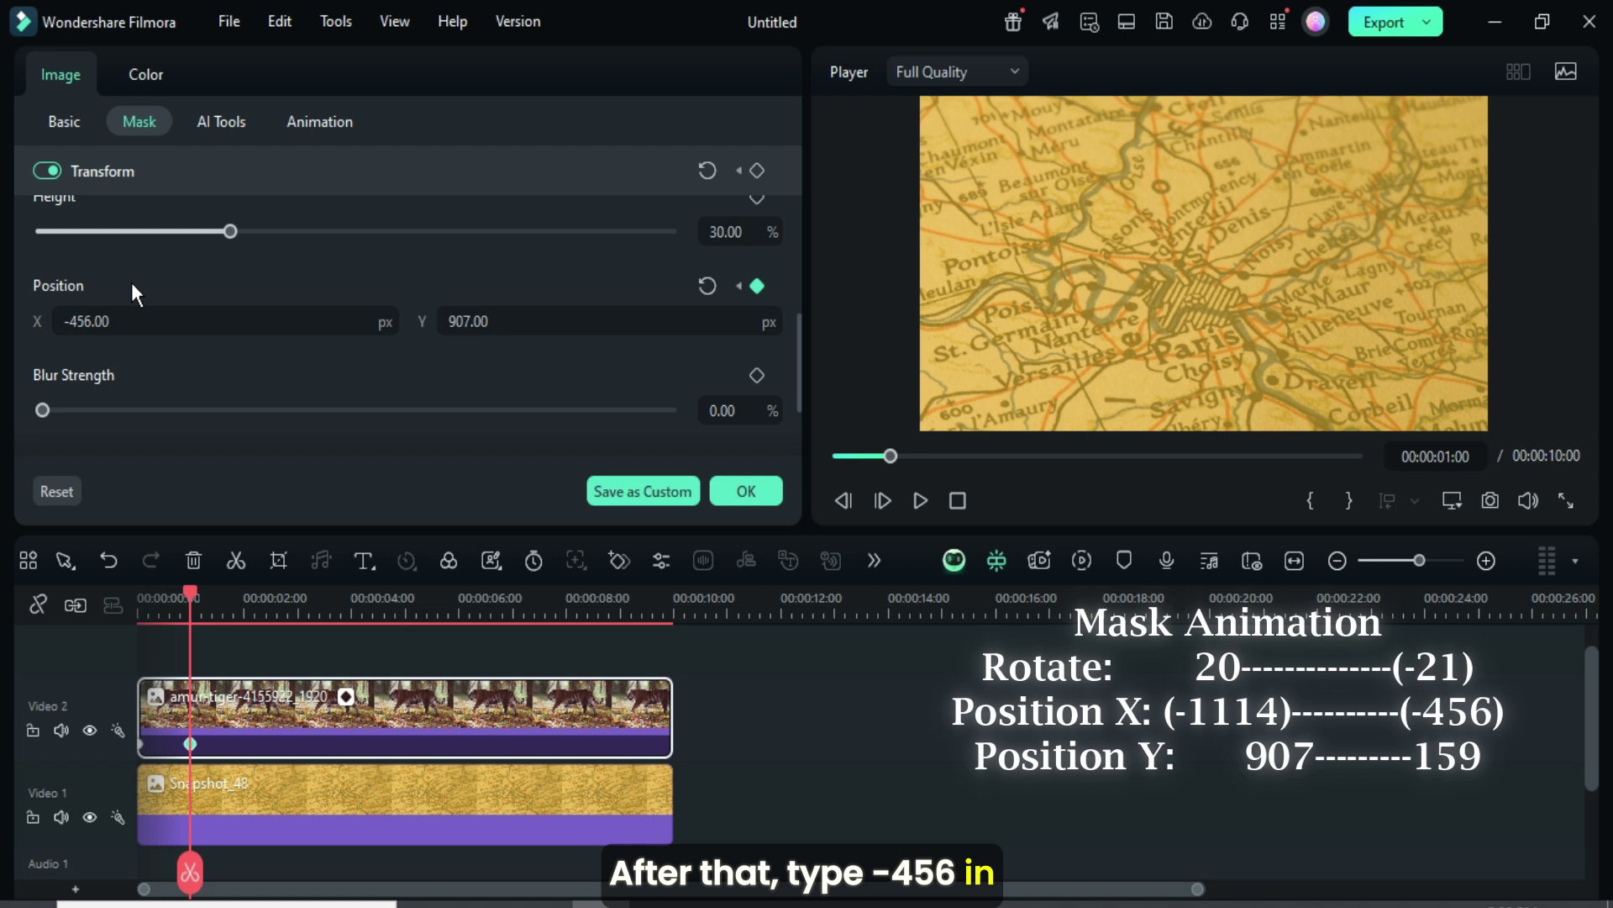
double_click(500, 322)
text(159)
key(Return)
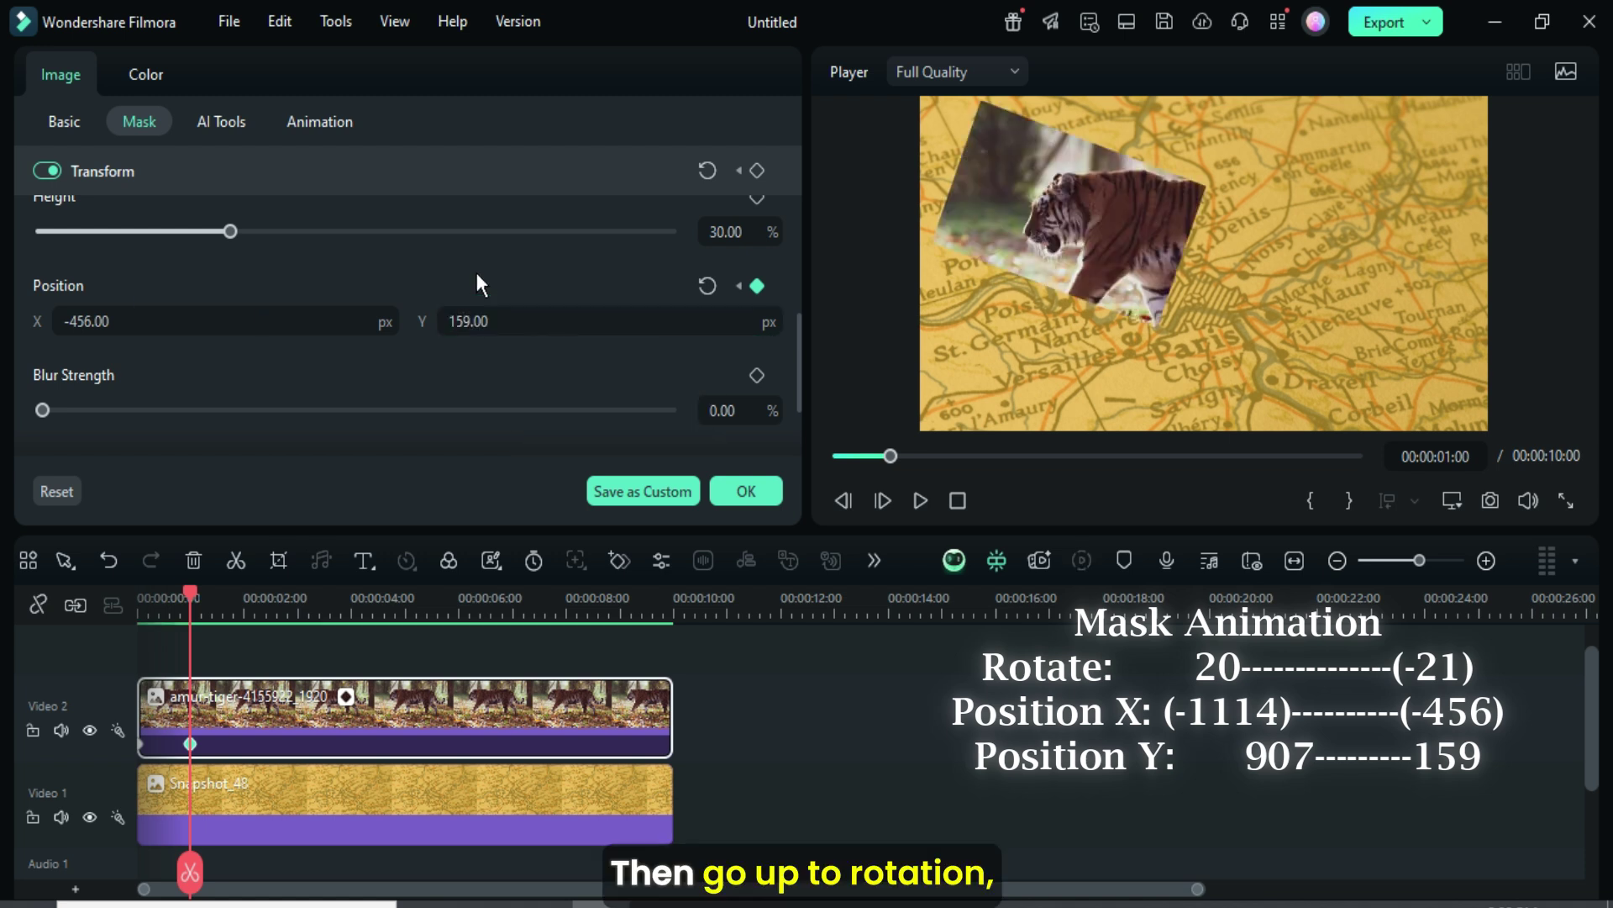
Add a mask rotation keyframe of -21° at 1 second
scroll(795, 339, up, 5)
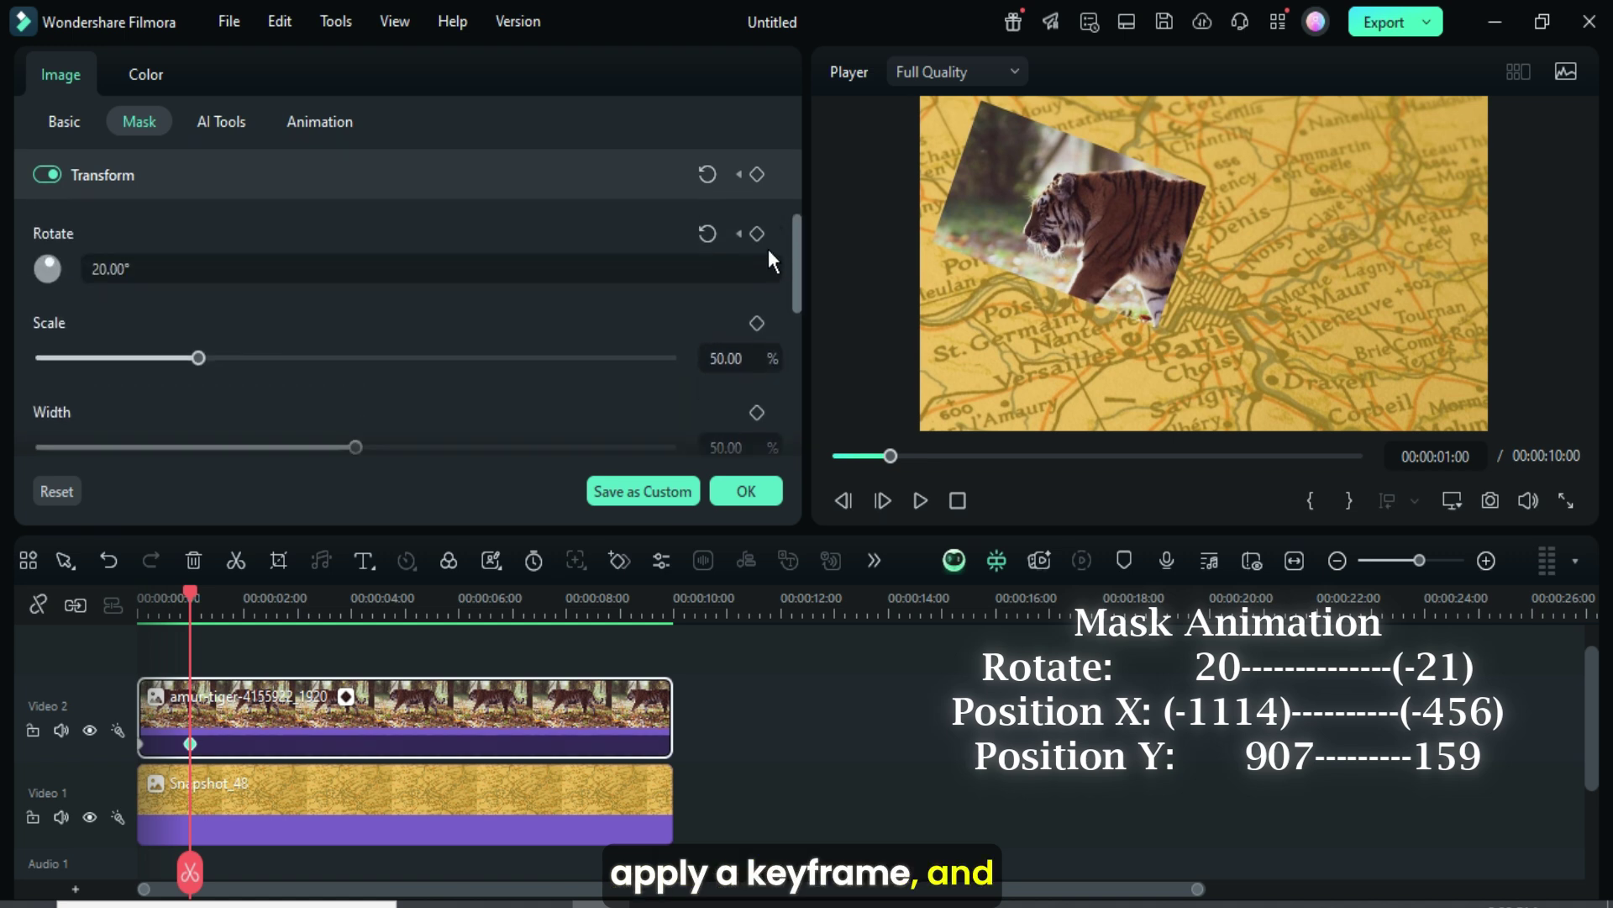
click(757, 305)
double_click(140, 340)
text(-)
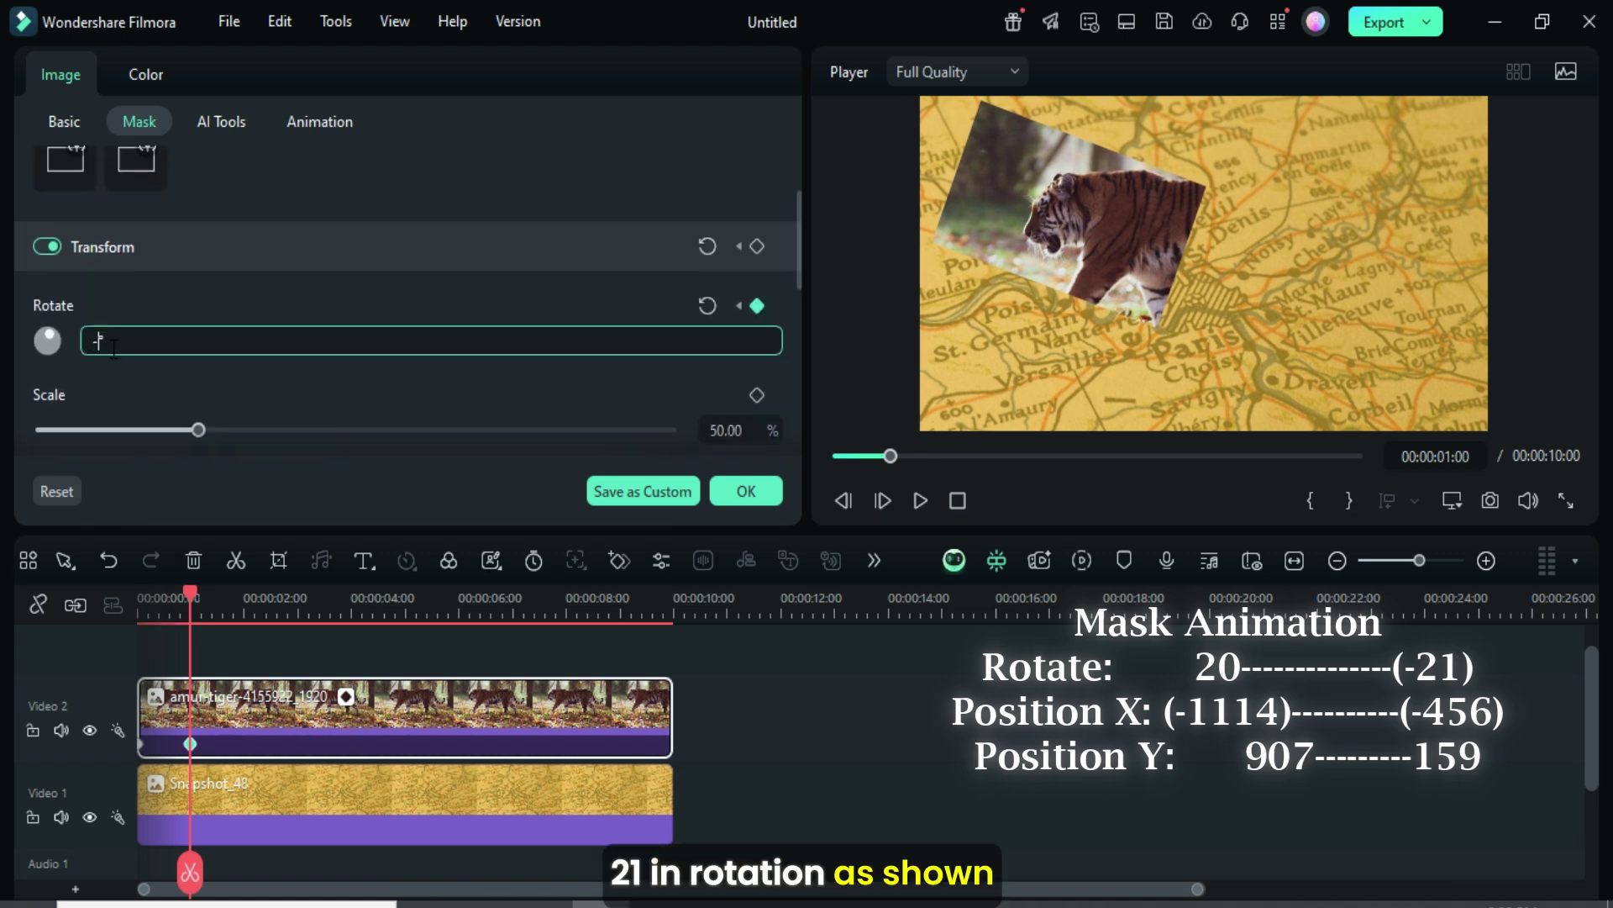
text(21)
key(Return)
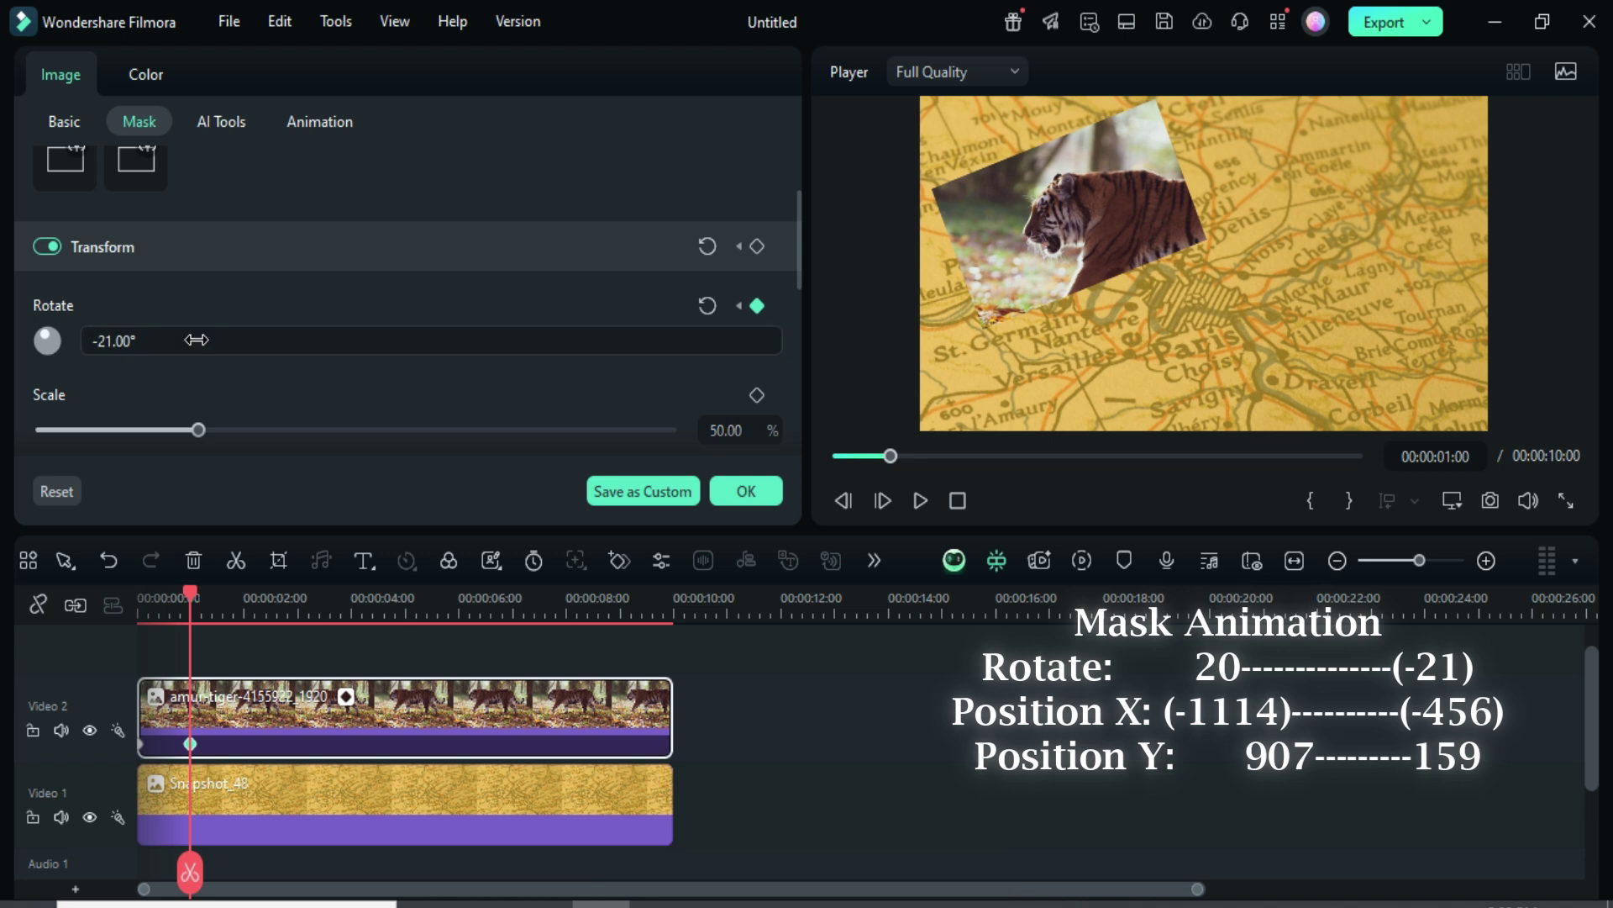
Close the mask panel, render a preview and play back the mask animation
click(746, 489)
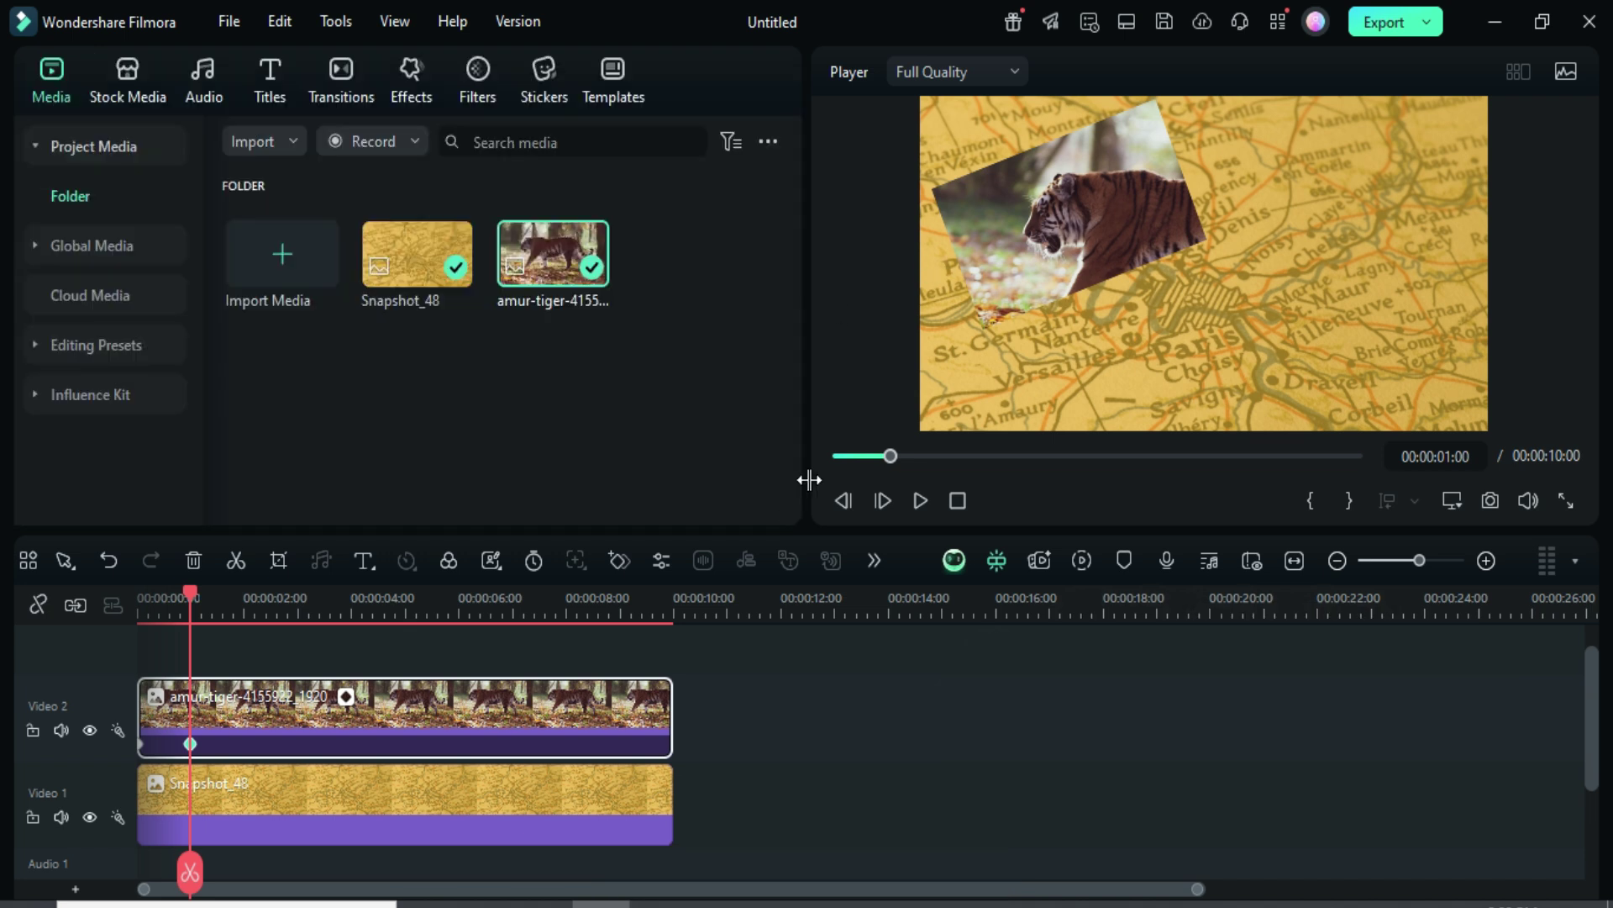
click(835, 461)
click(1081, 560)
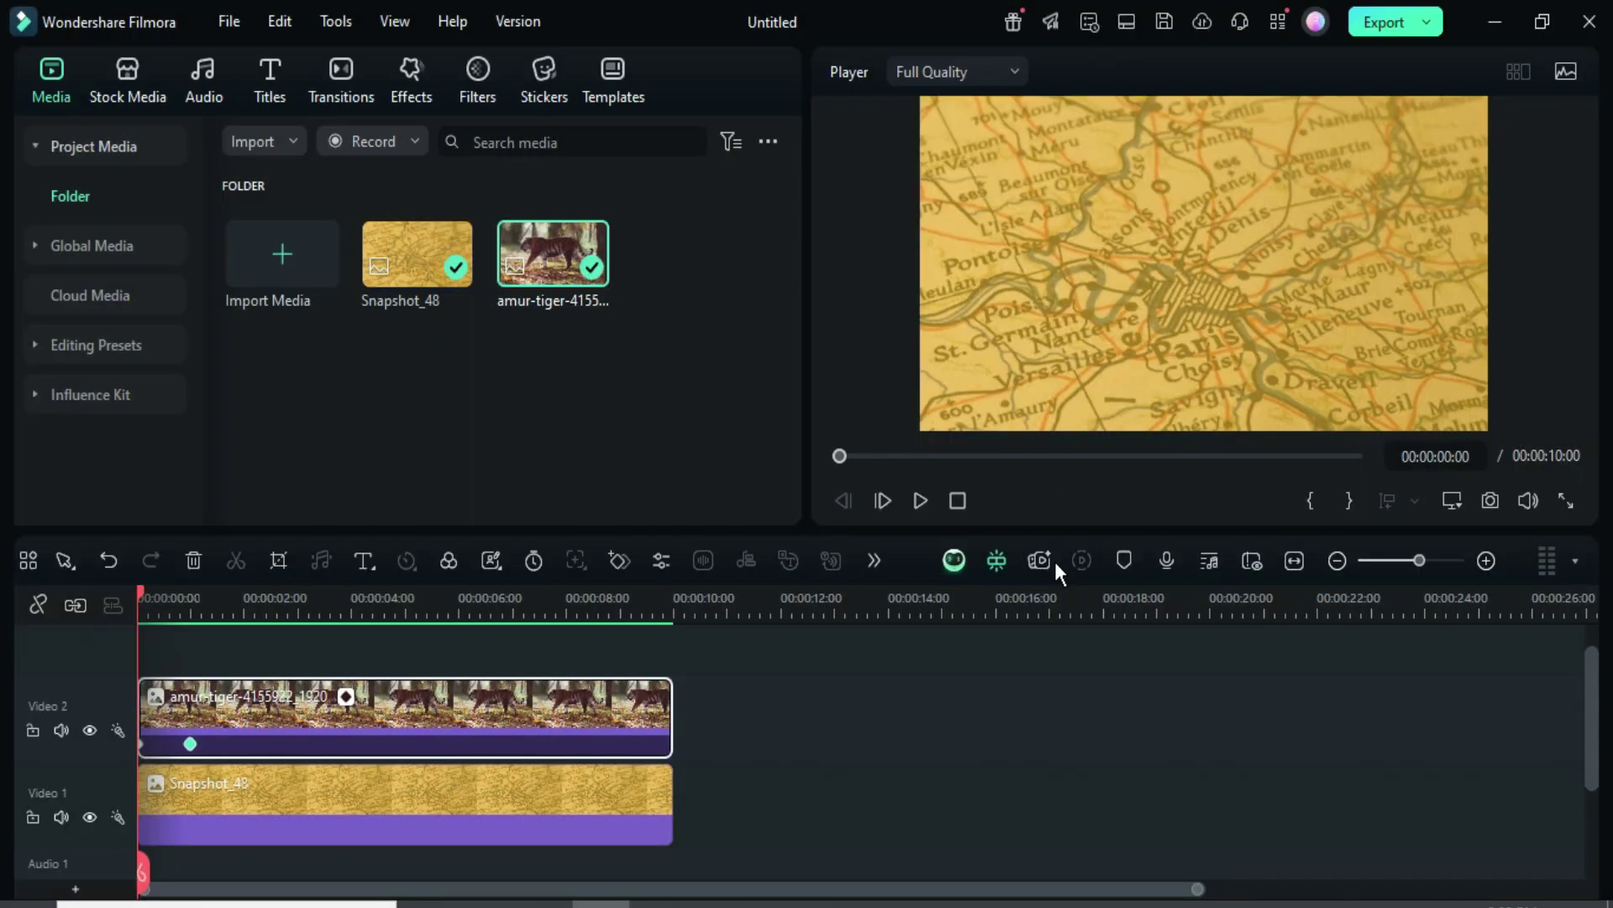
click(920, 501)
click(986, 319)
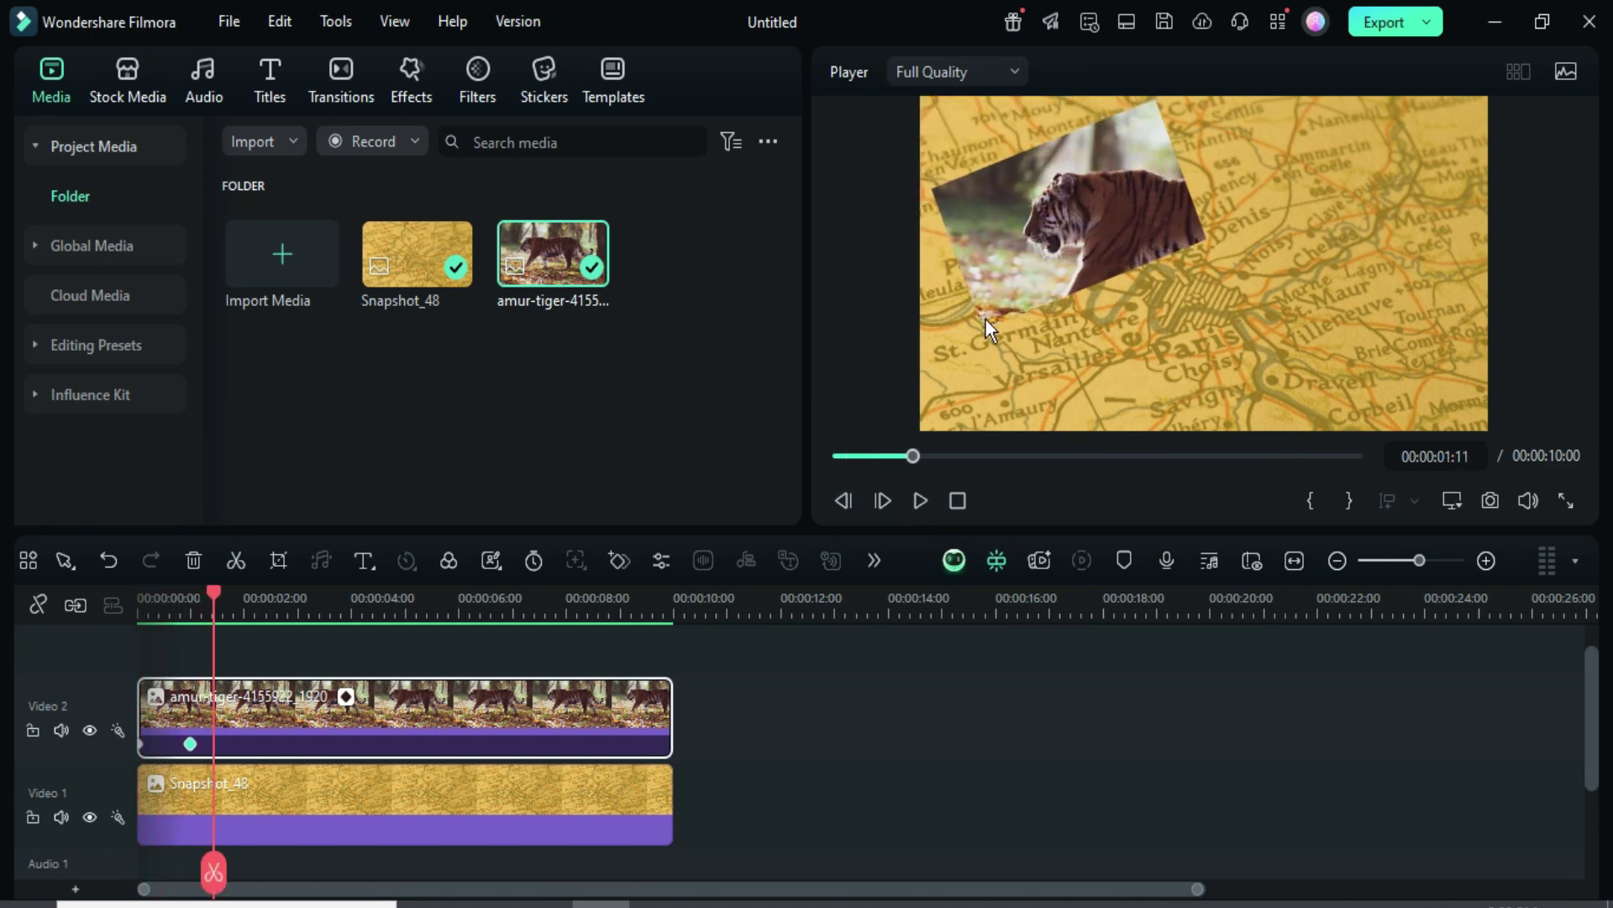
Duplicate the tiger clip onto Video 3 at 1 second, trimmed to end at 10 seconds
click(190, 743)
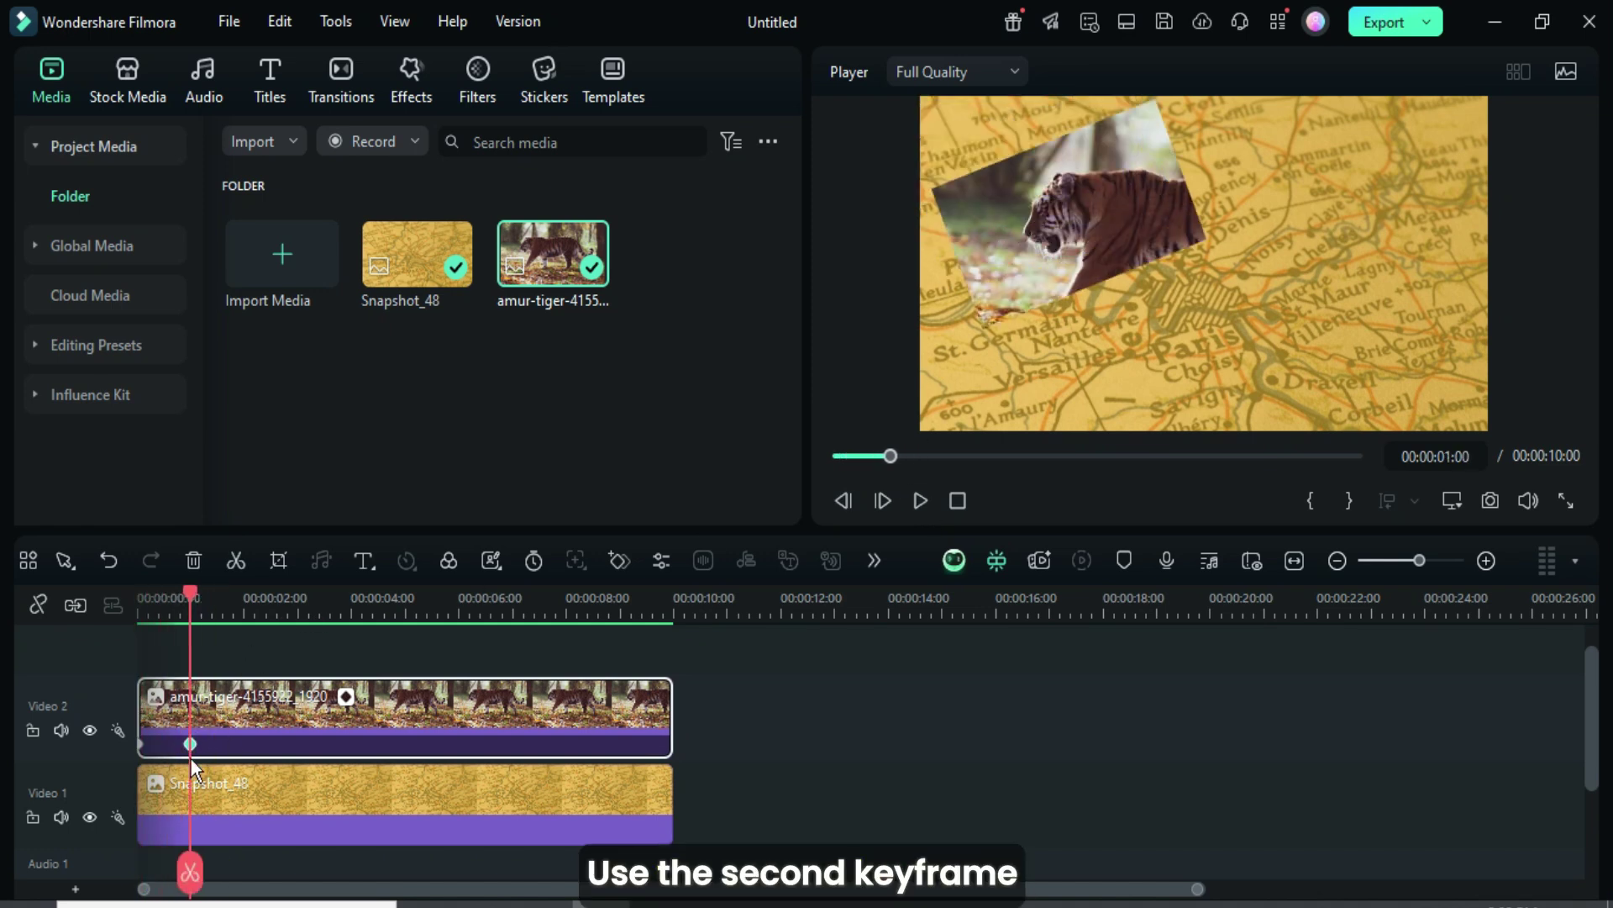
drag(290, 714, 352, 731)
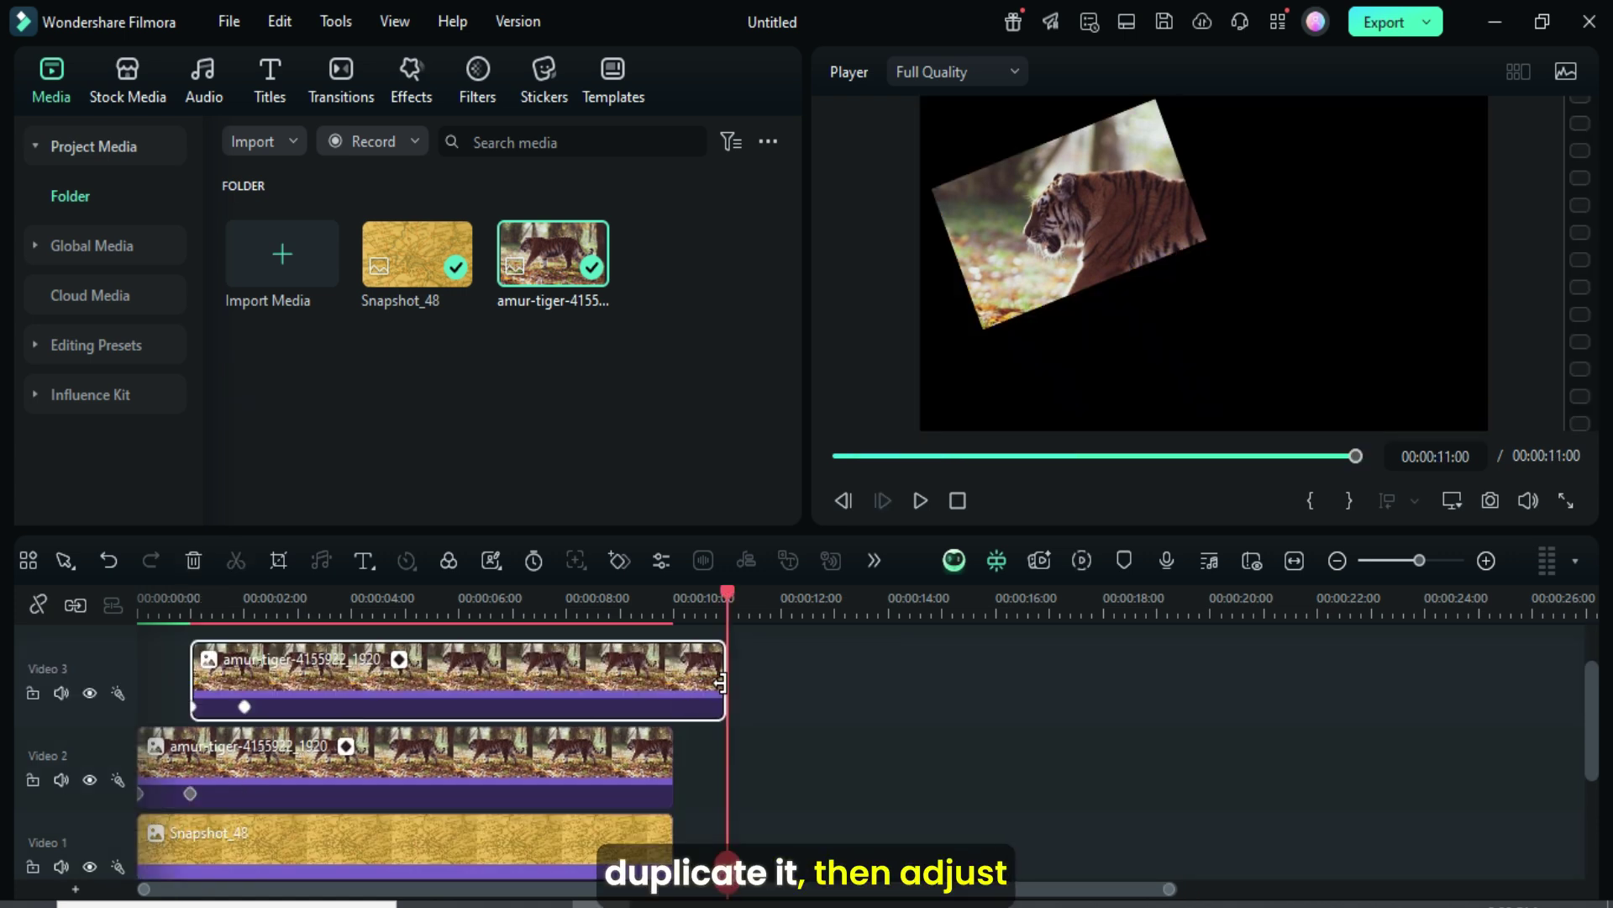
drag(720, 683, 672, 682)
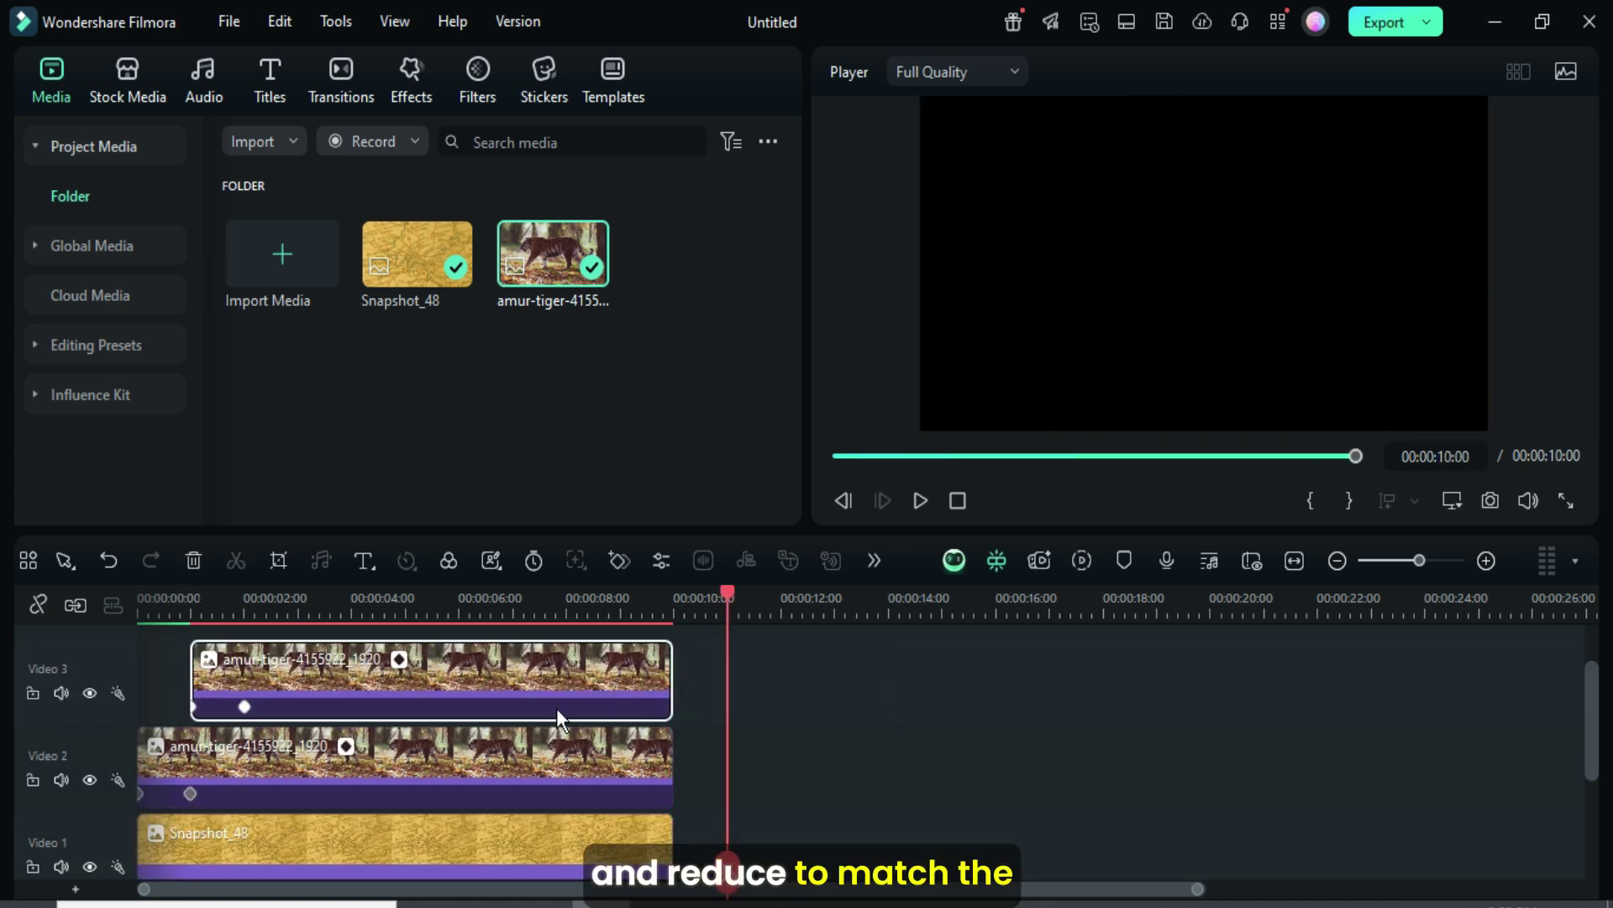
click(194, 716)
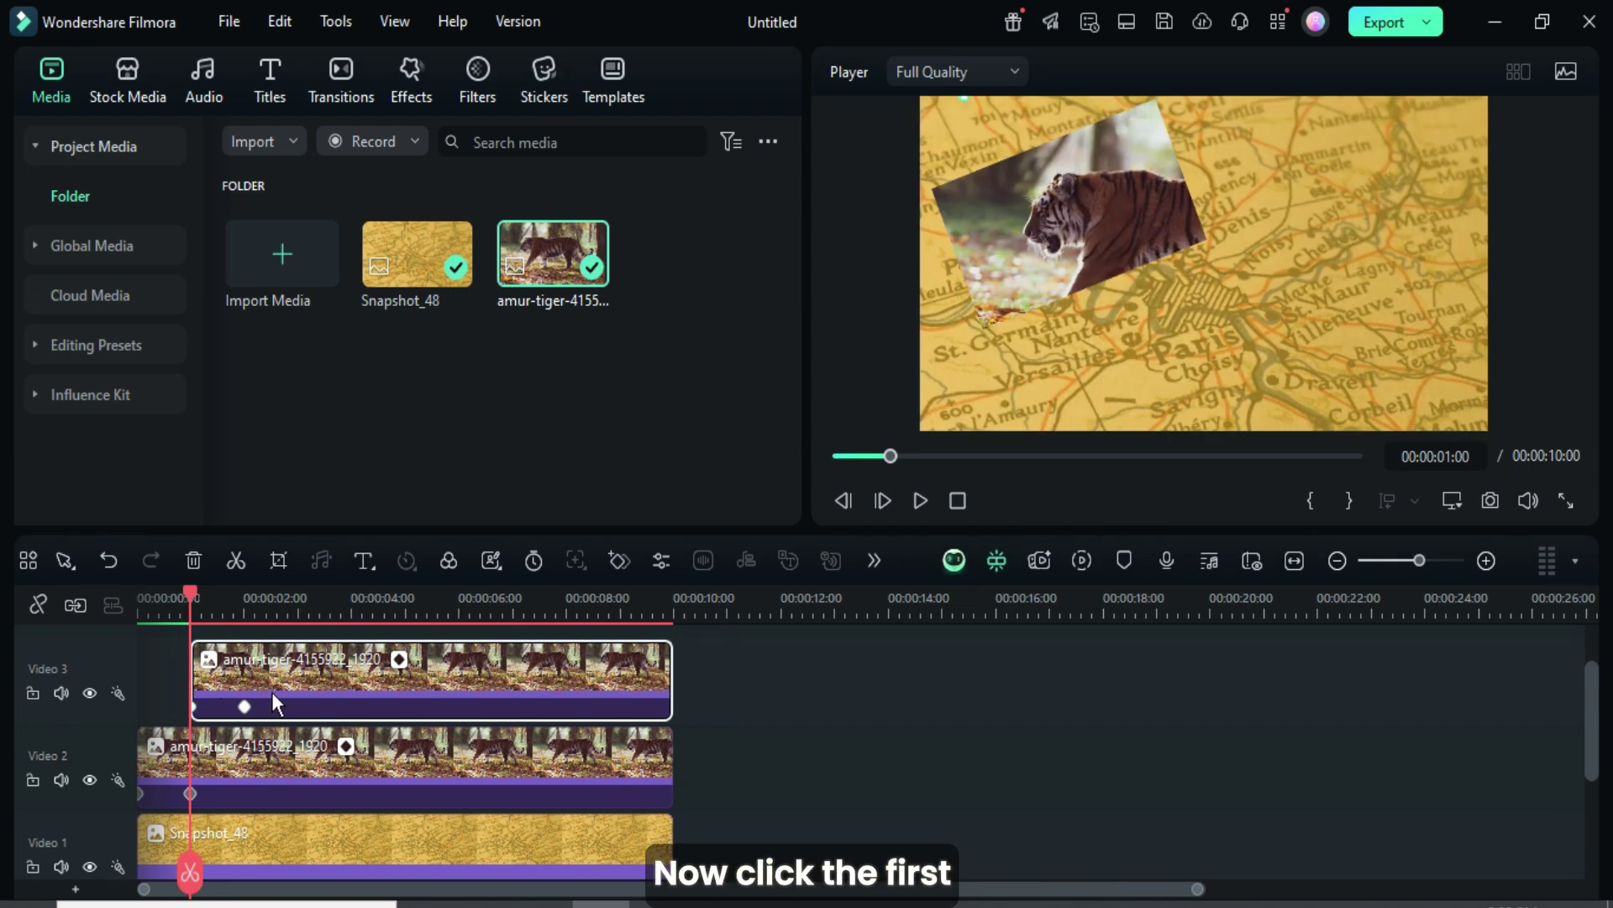
Set the Video 3 mask's first keyframe to 50° rotation at X 1467, Y 742
click(195, 706)
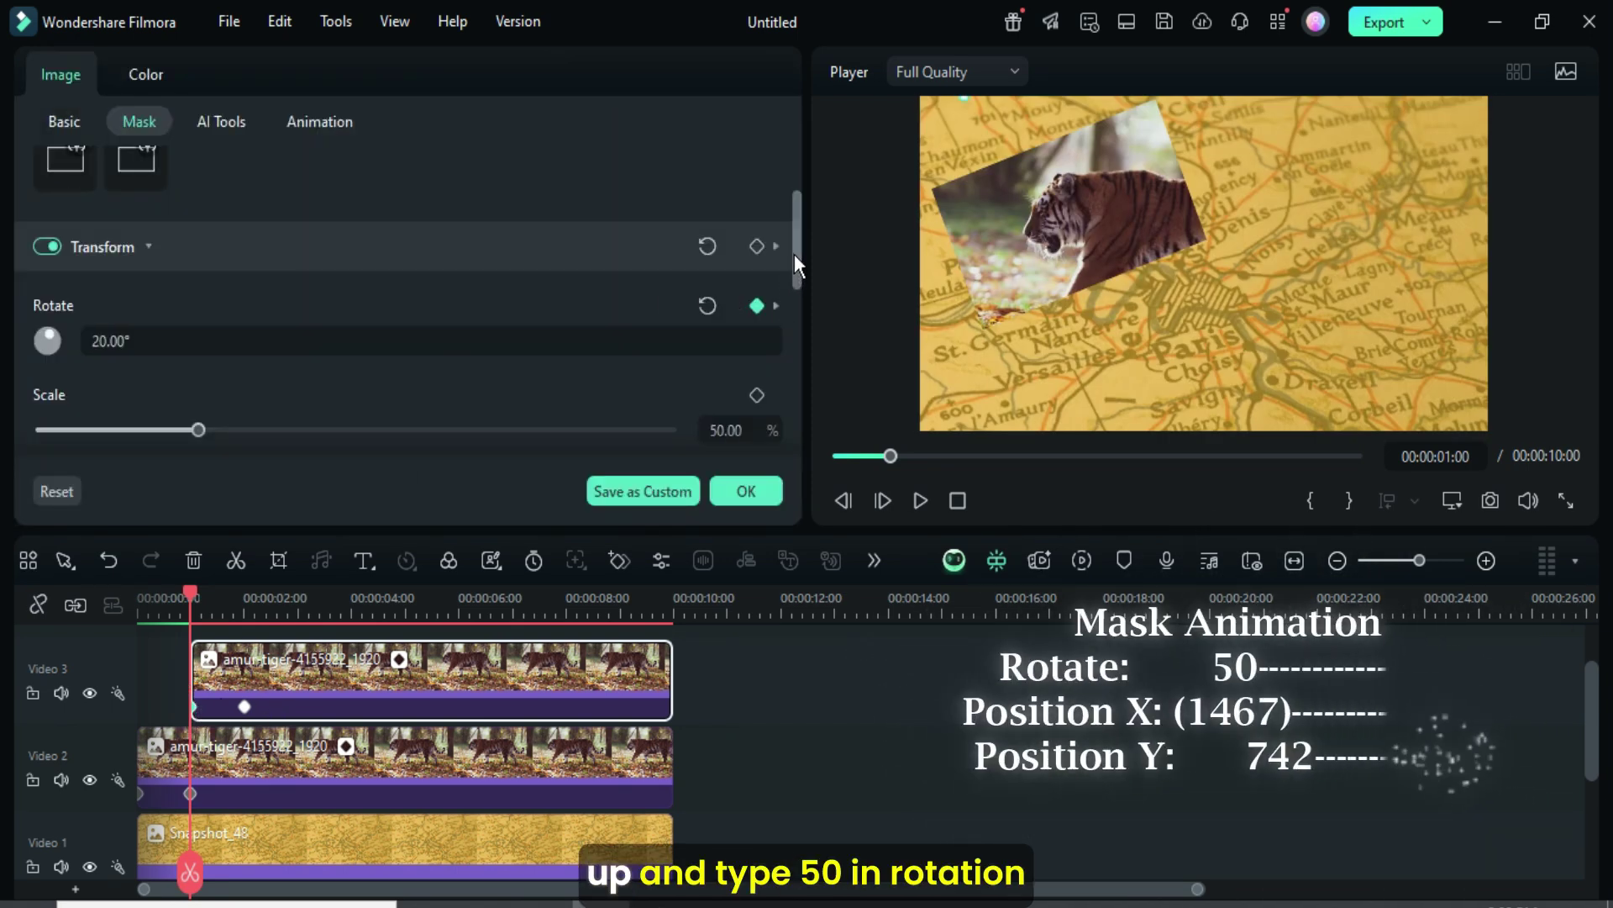
click(108, 343)
text(50)
key(Return)
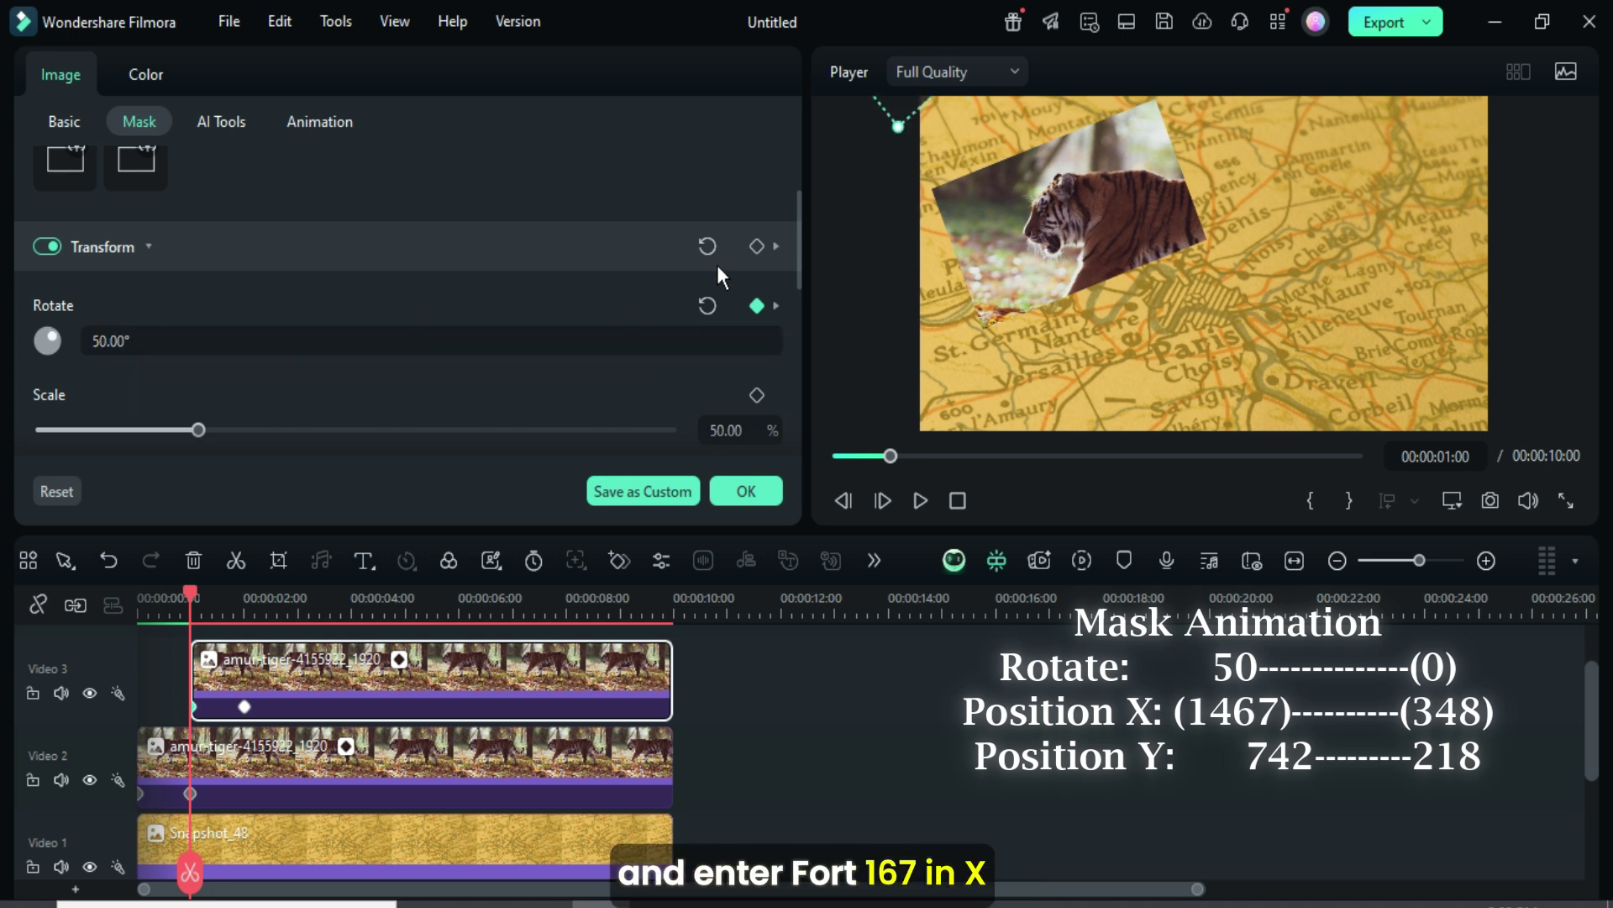
drag(792, 224, 22, 347)
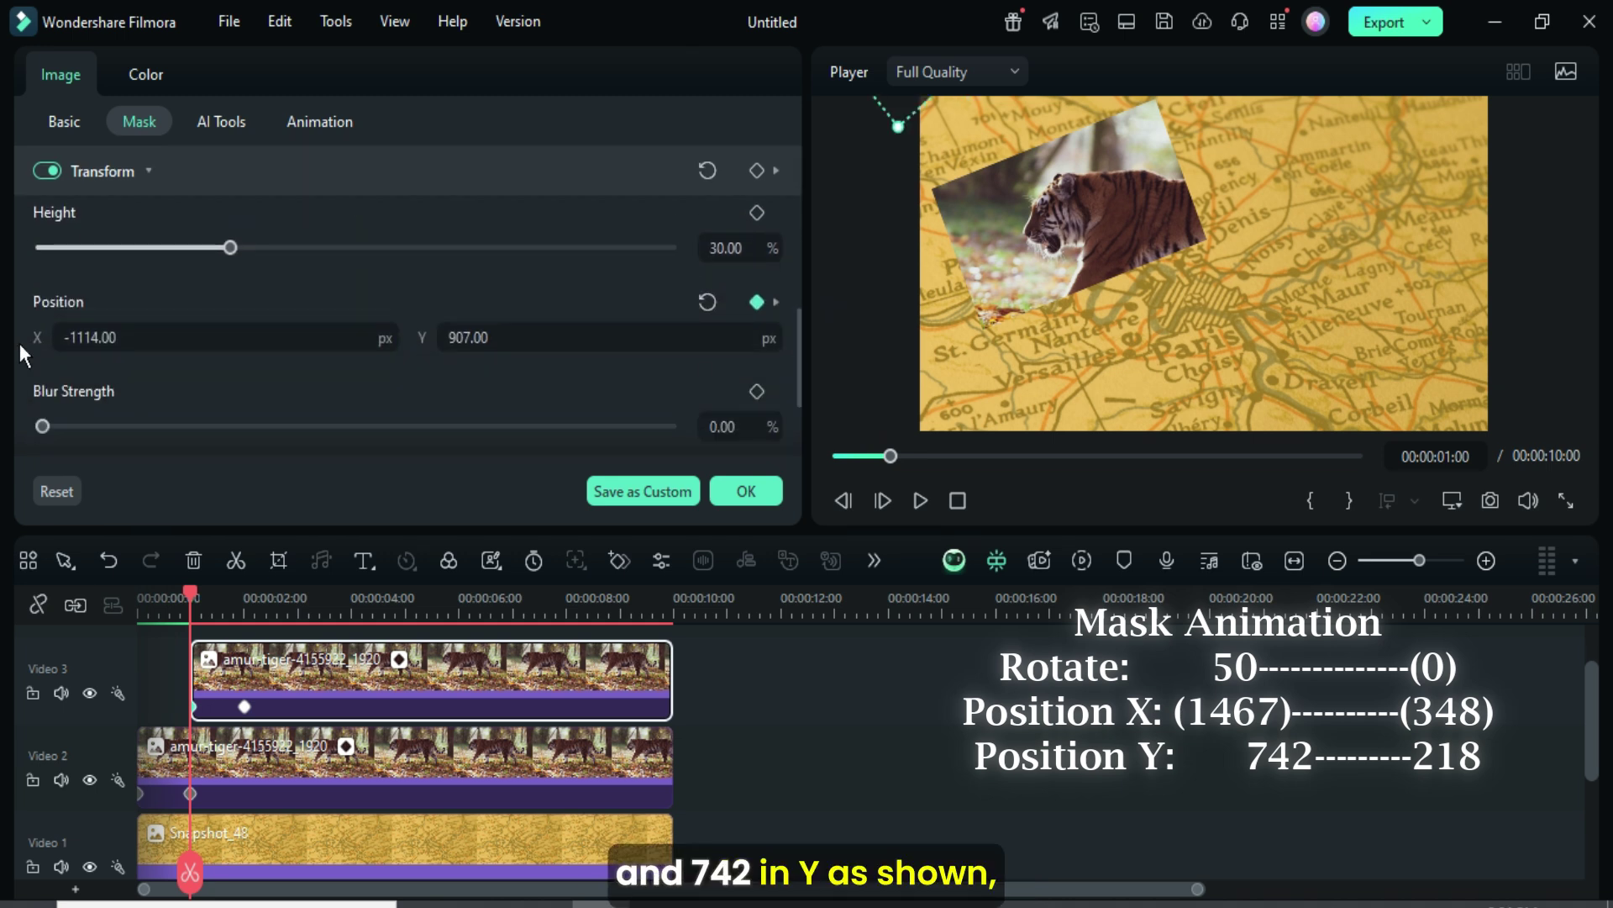
click(94, 337)
text(1456)
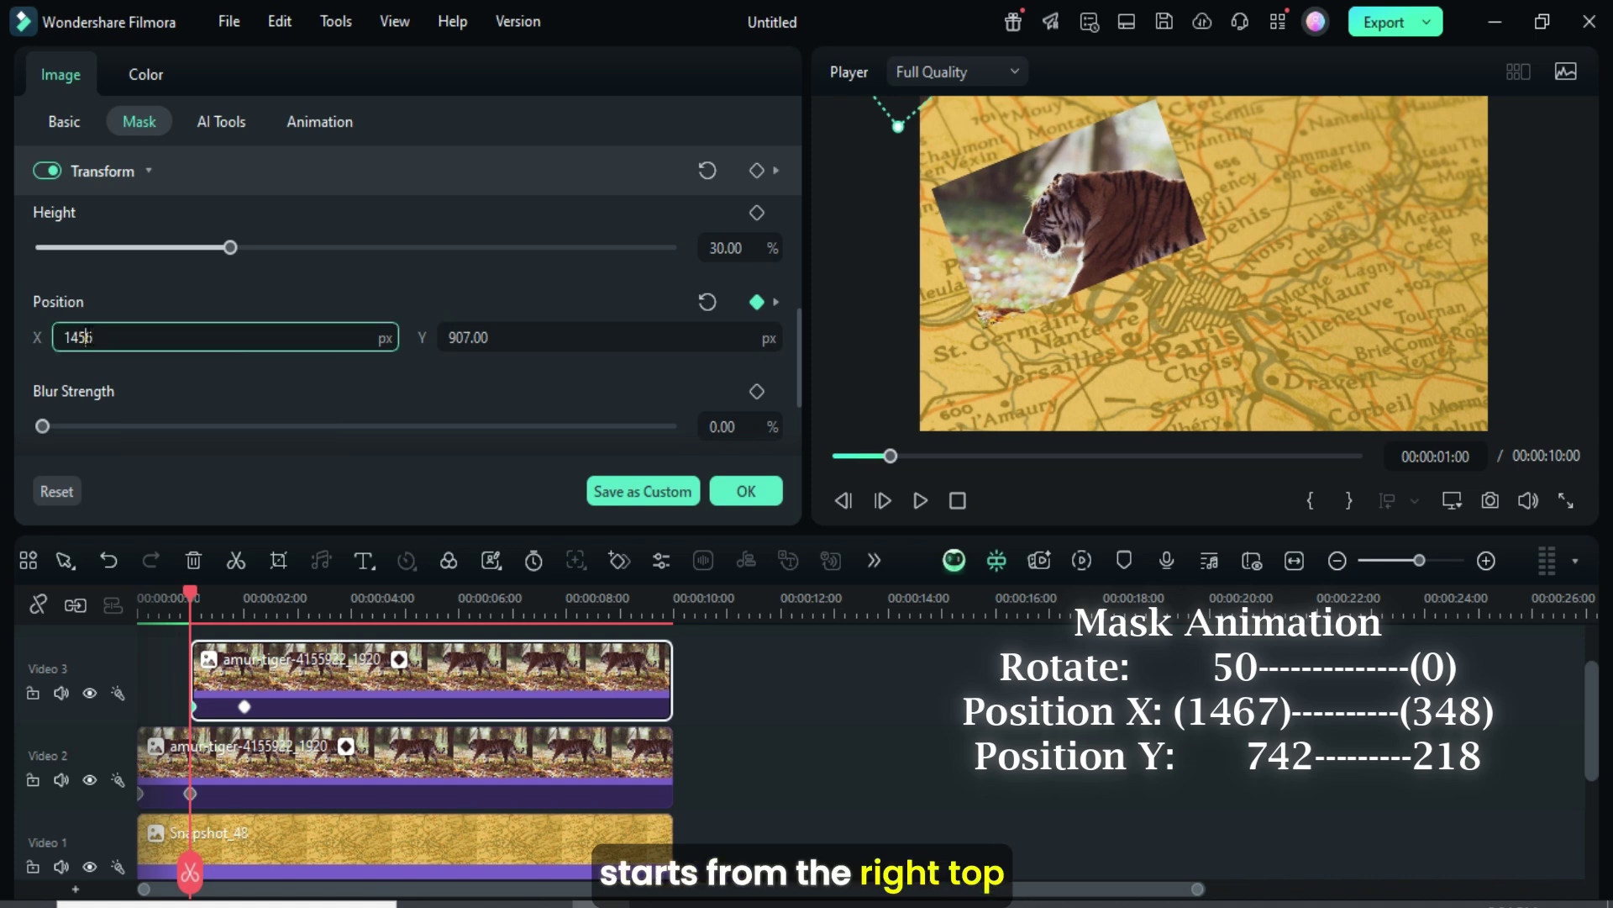
key(BackSpace)
key(BackSpace)
text(67)
key(Return)
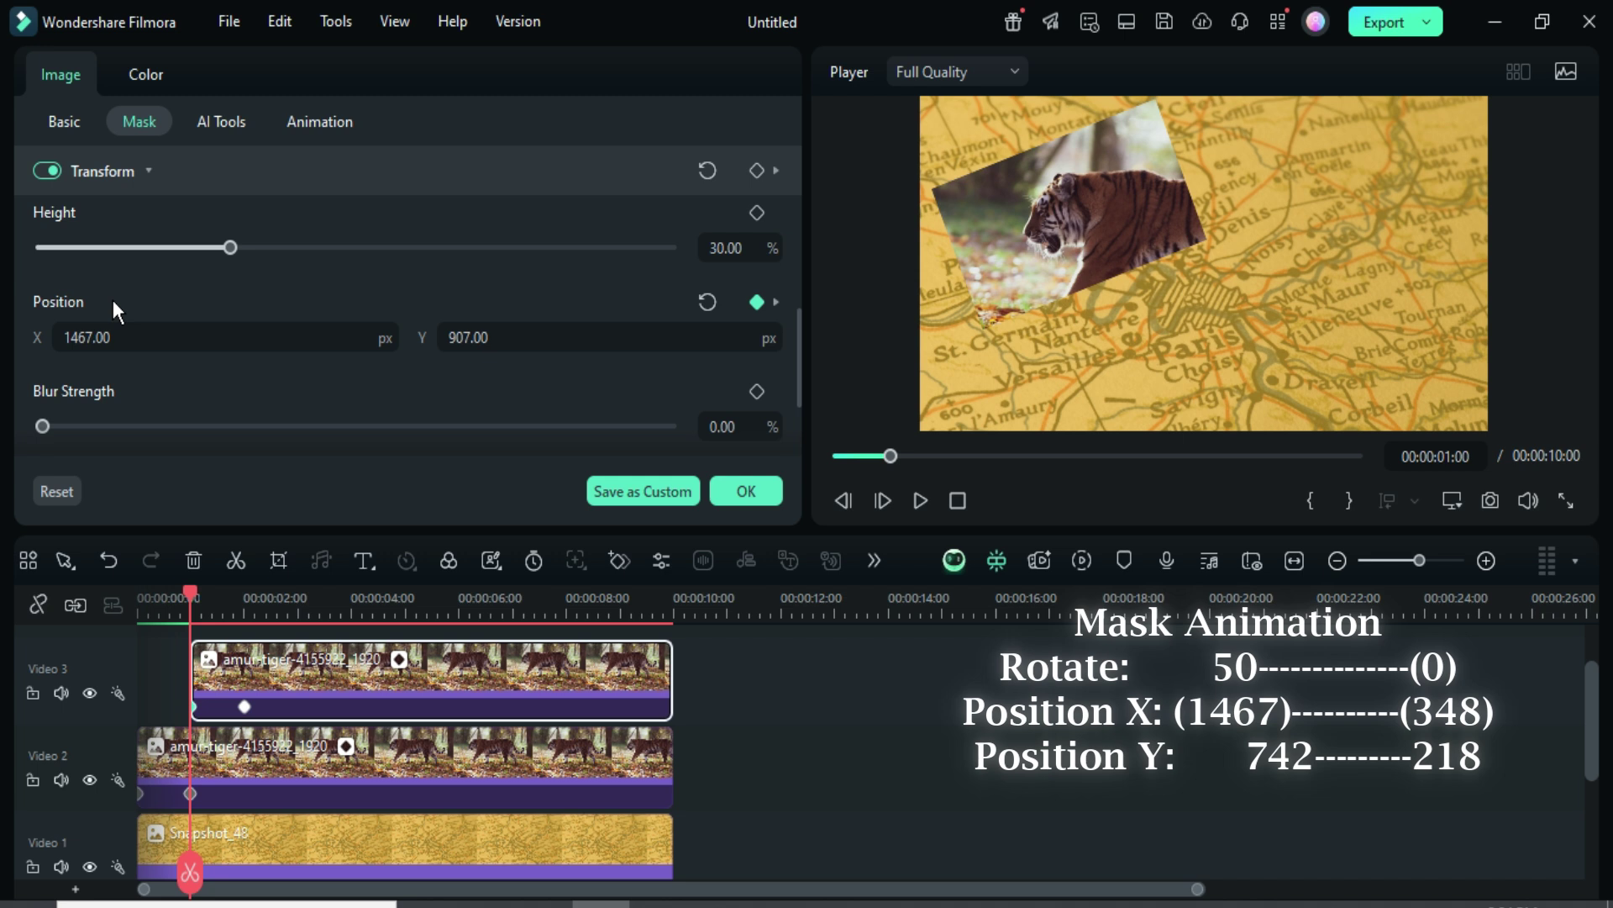
click(462, 341)
text(74)
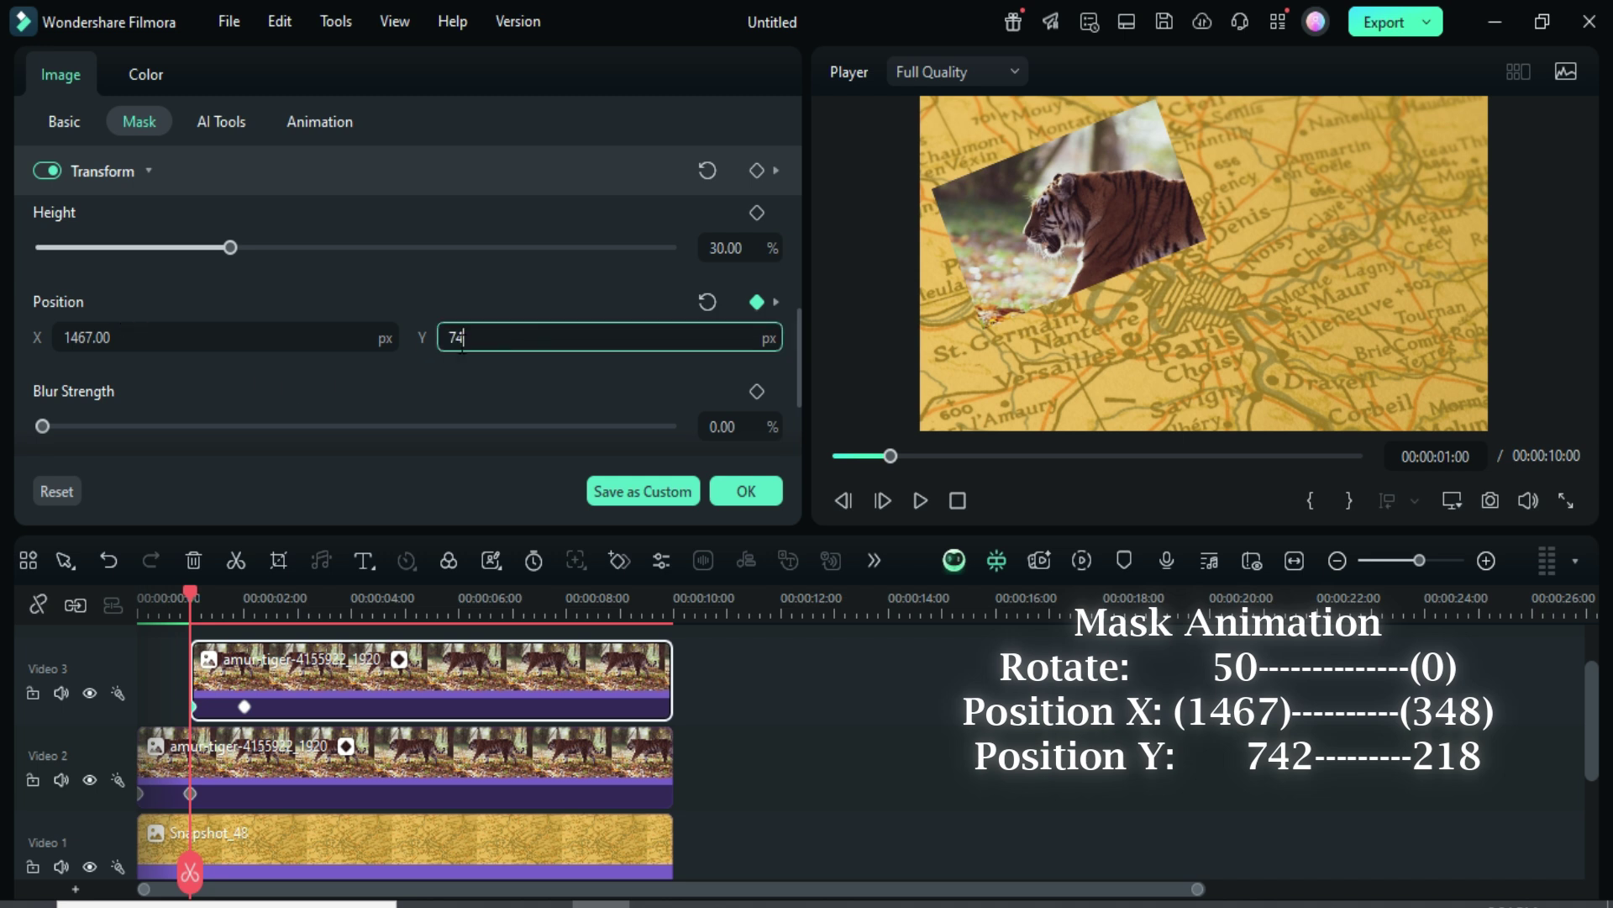
text(2)
key(Return)
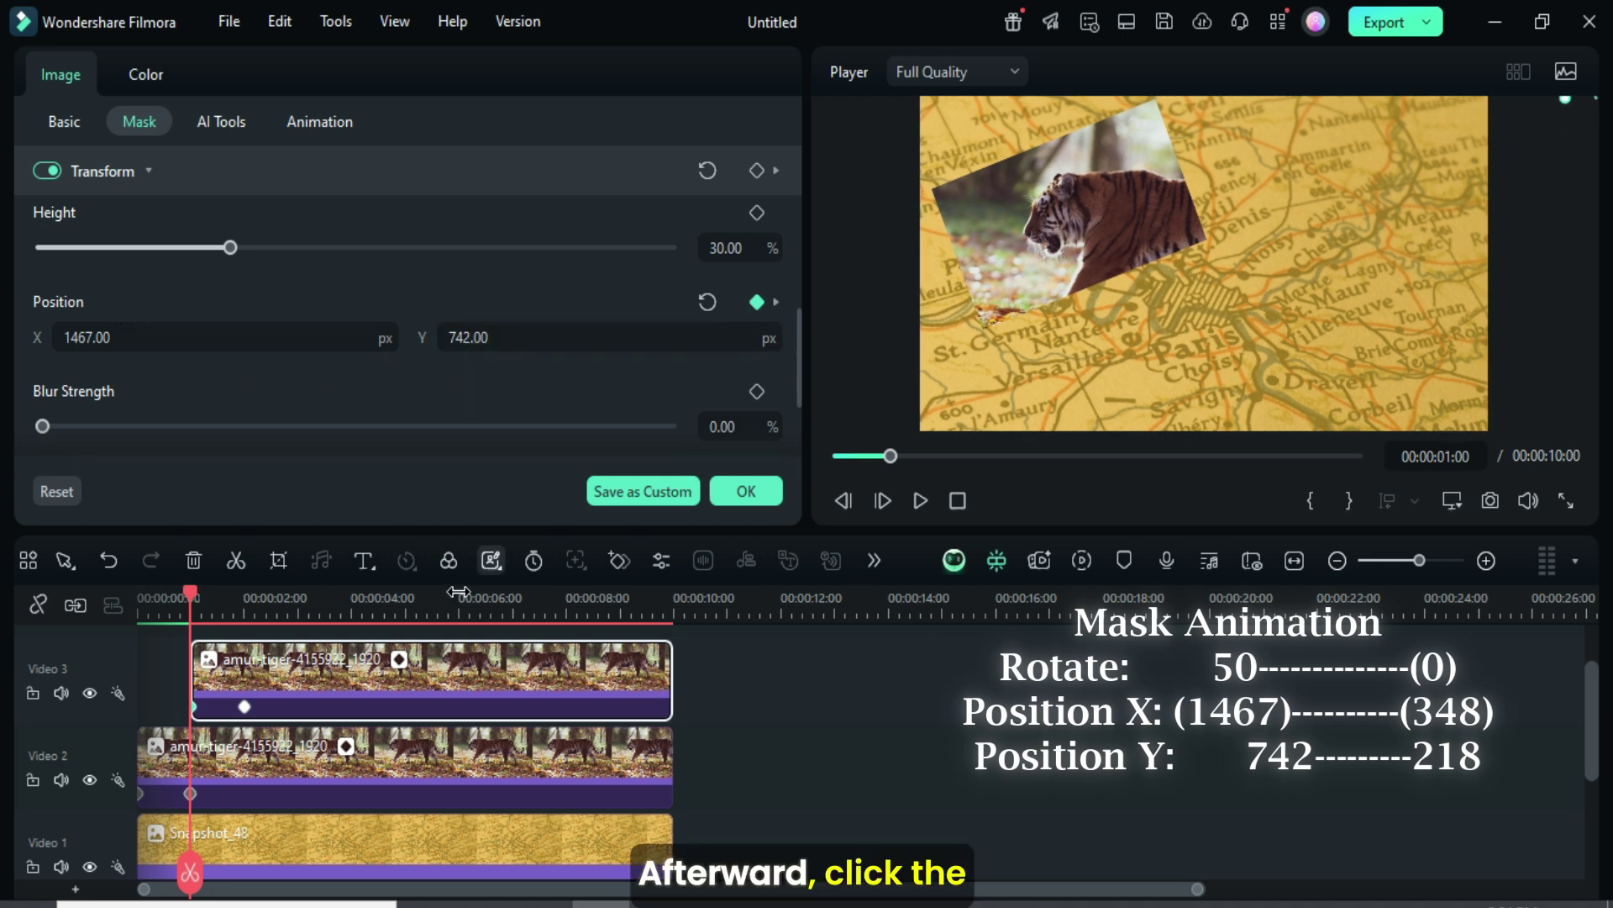
Set the 2-second mask keyframe to X 348, Y 218 with 0° rotation
click(243, 705)
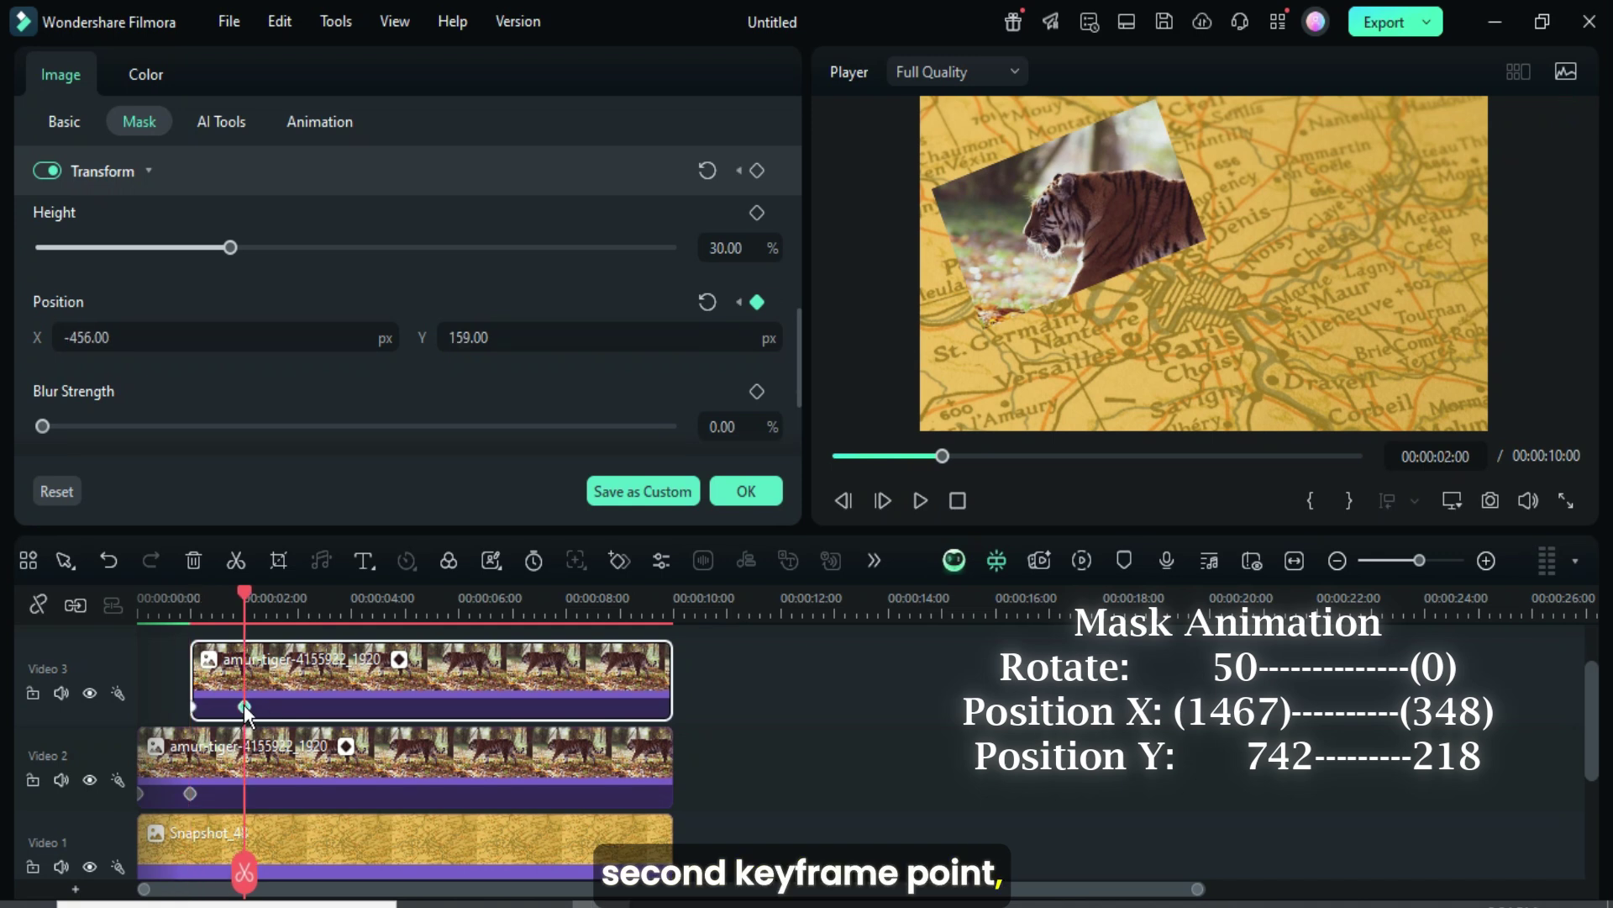
click(131, 335)
text(34)
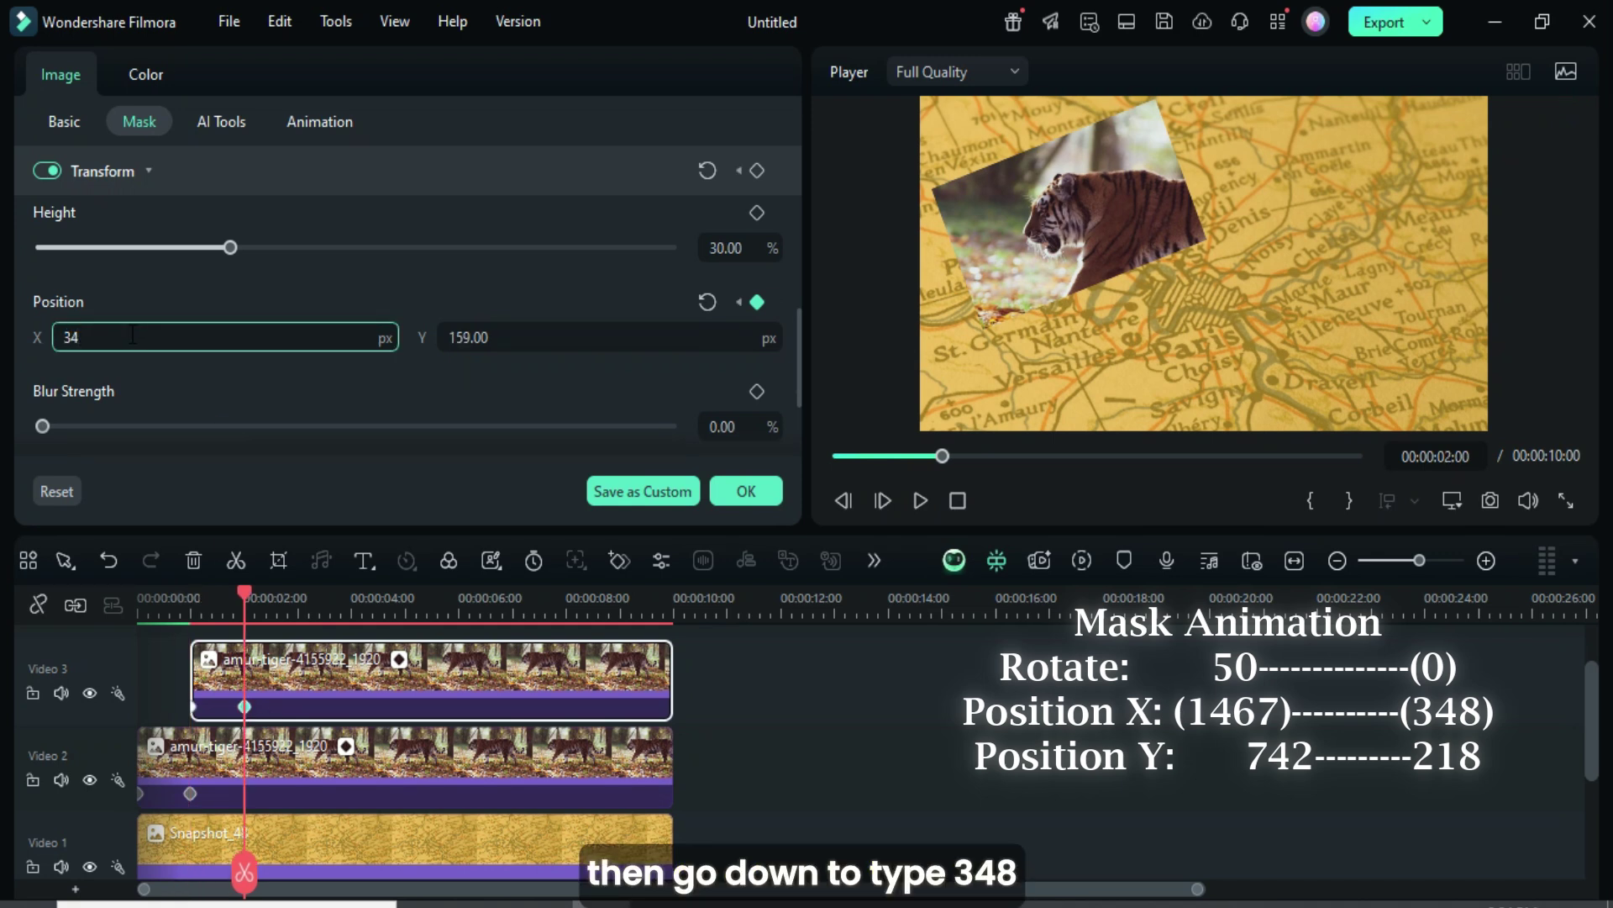
text(8)
key(Return)
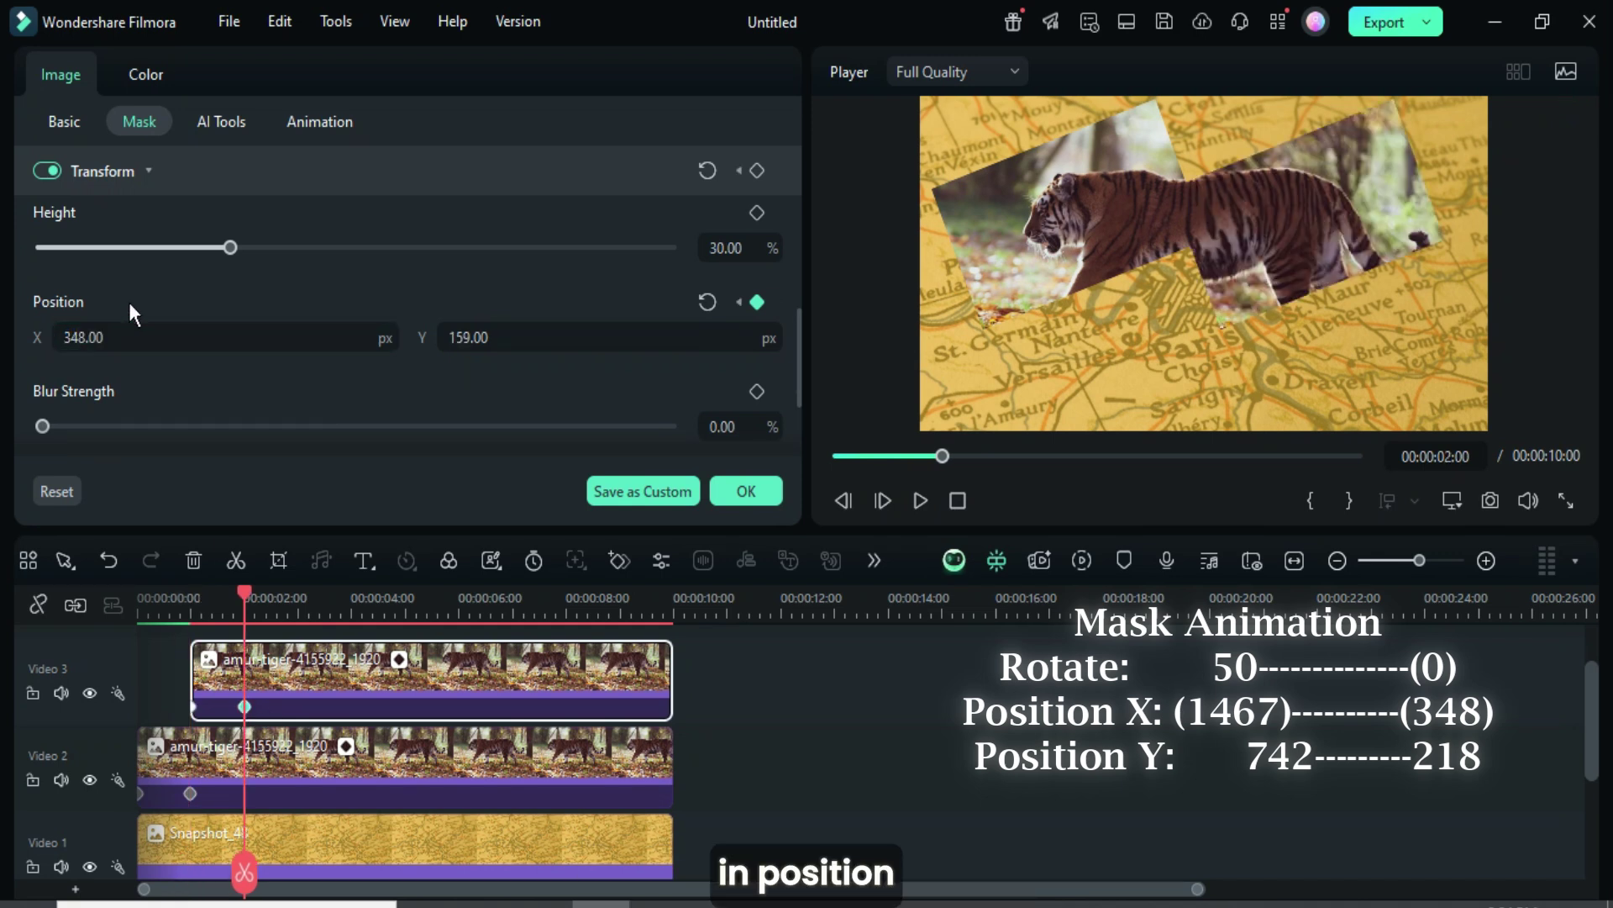
click(494, 337)
text(218)
key(Return)
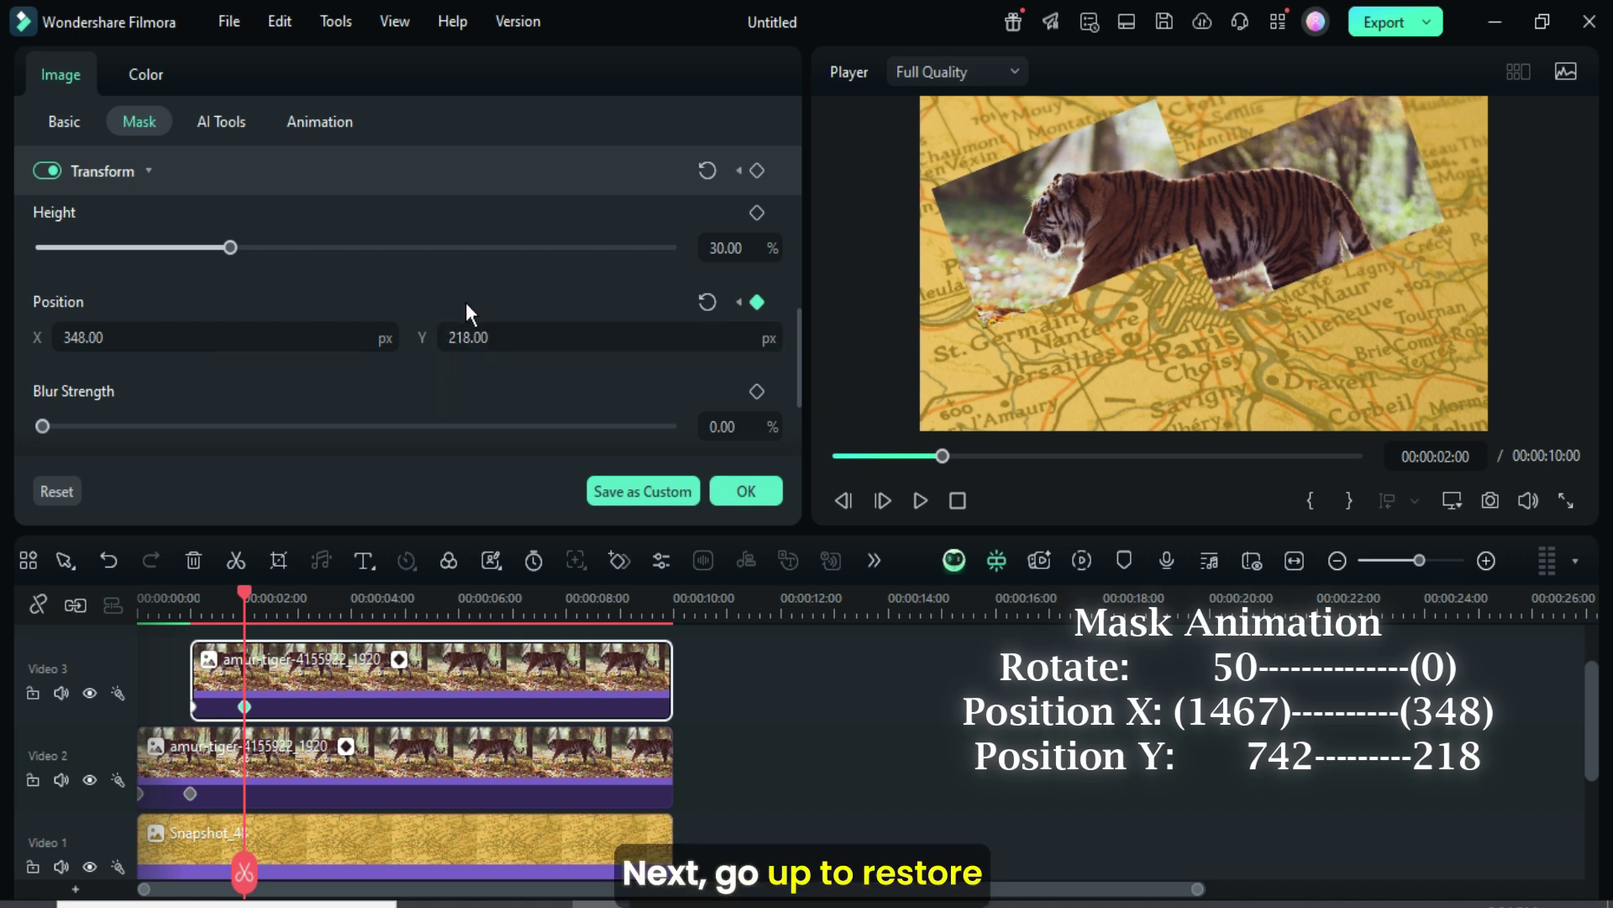
drag(796, 334, 800, 220)
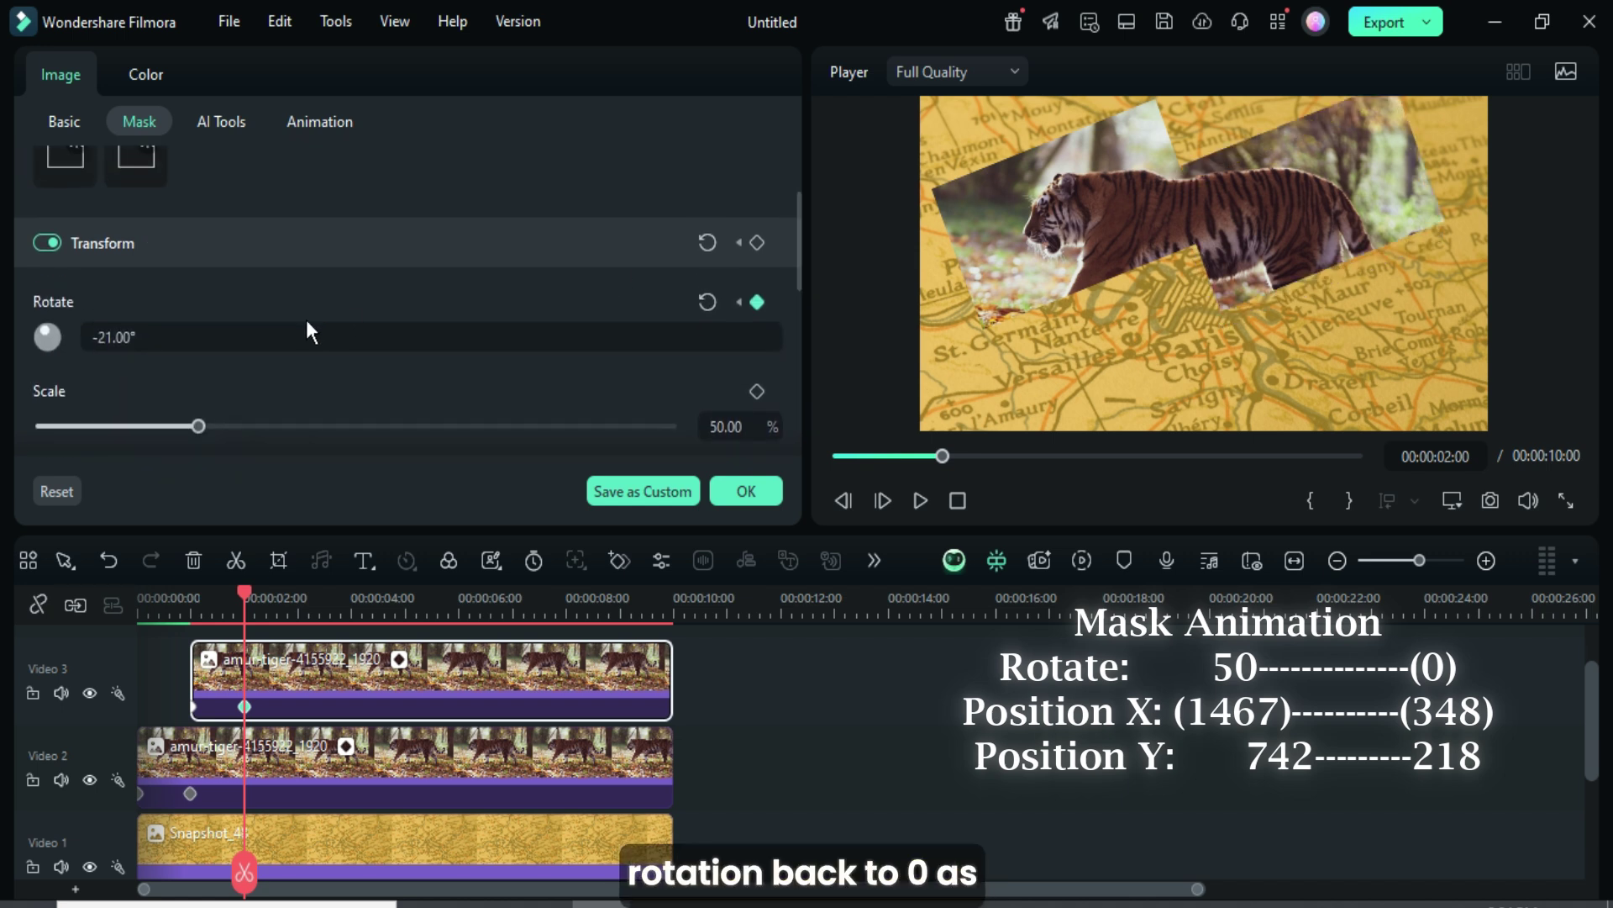
click(163, 339)
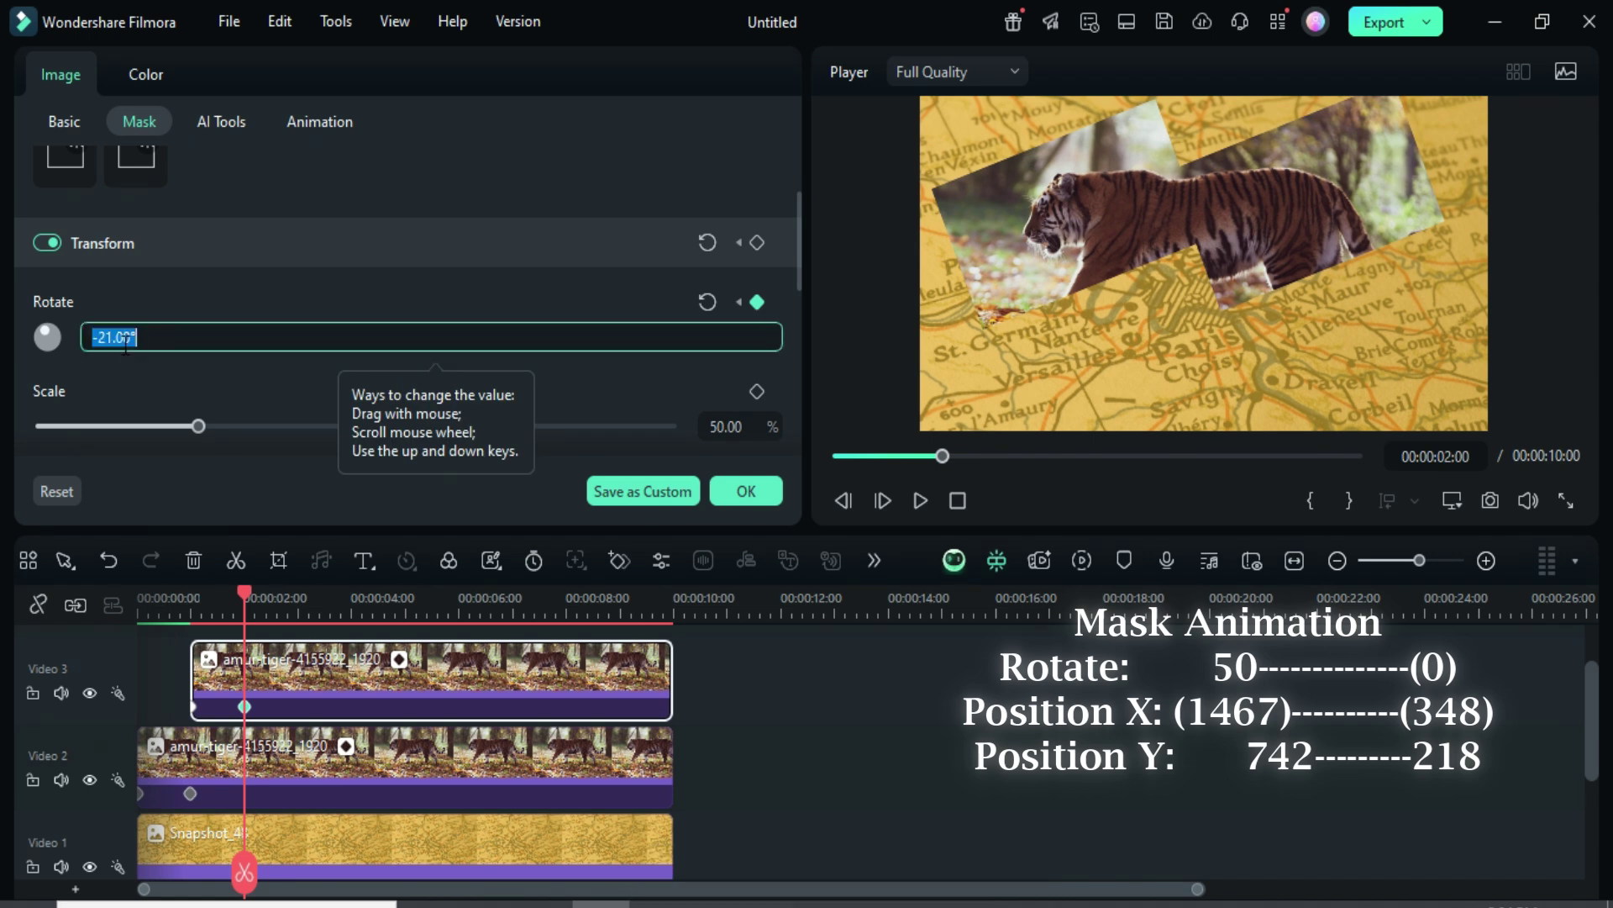
text(0)
key(Return)
click(194, 707)
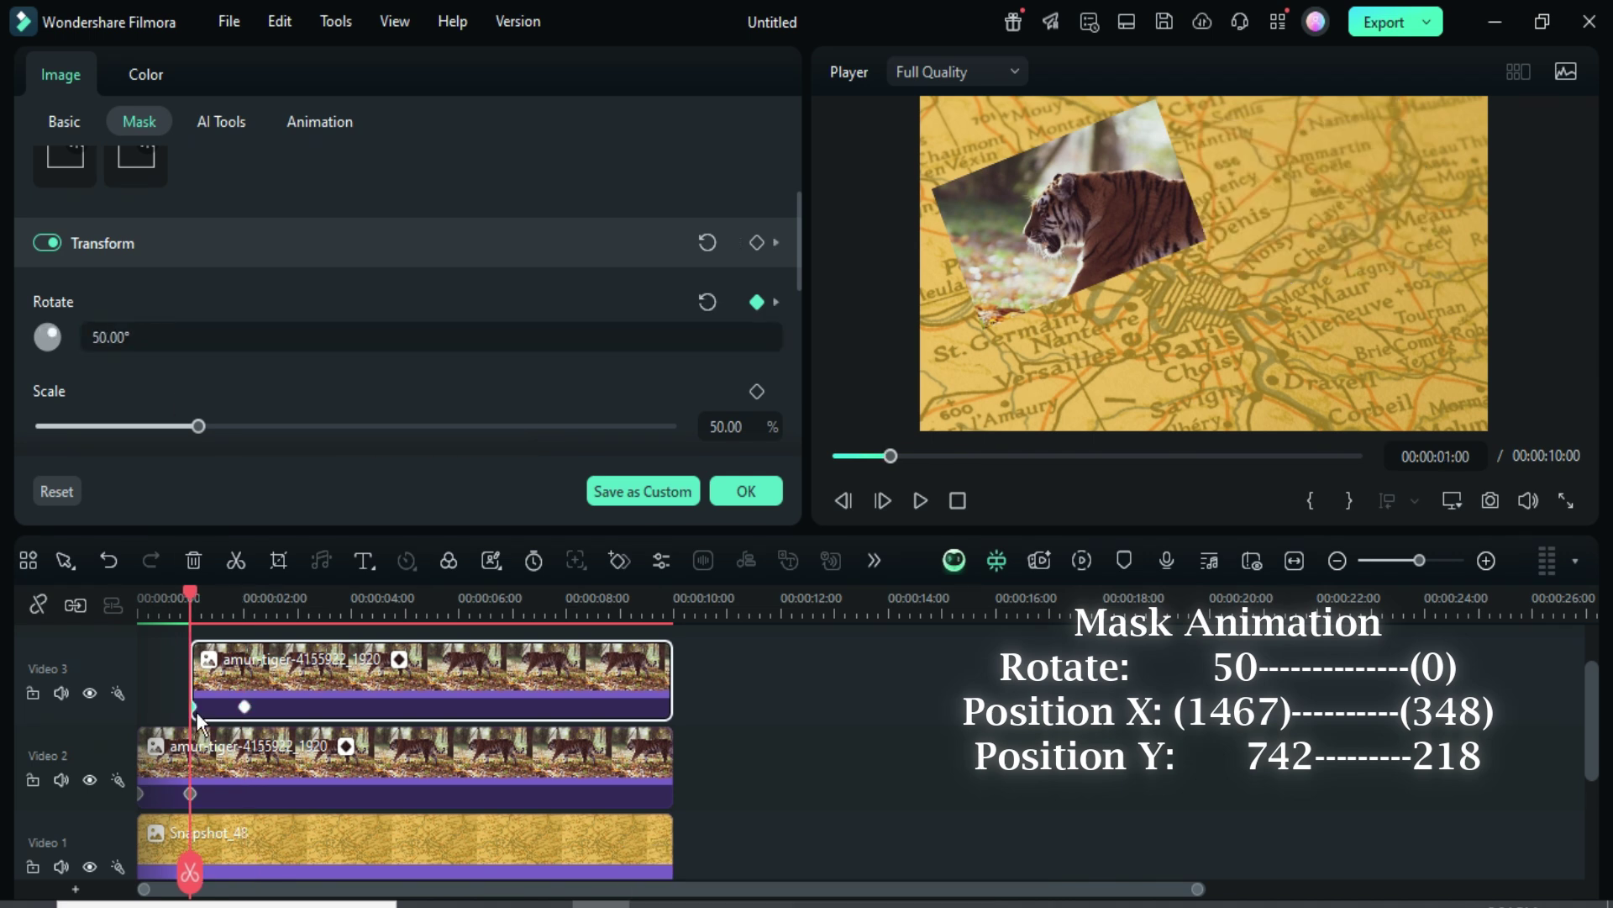
Close the mask settings, render a preview and play back the animation
click(244, 707)
click(747, 491)
click(137, 605)
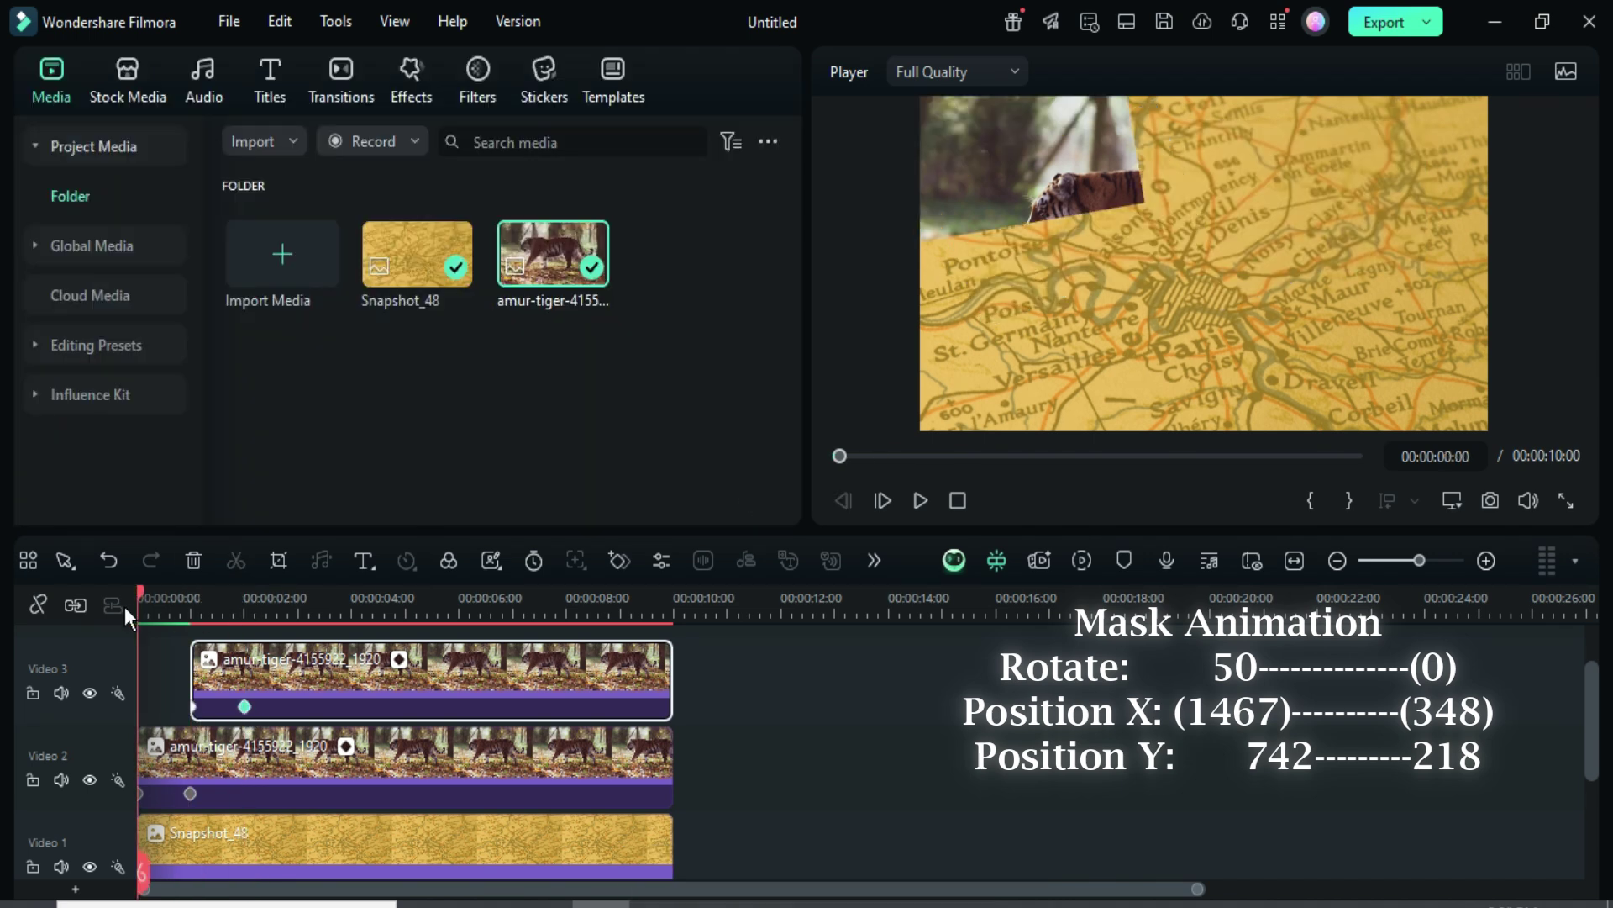
click(1075, 557)
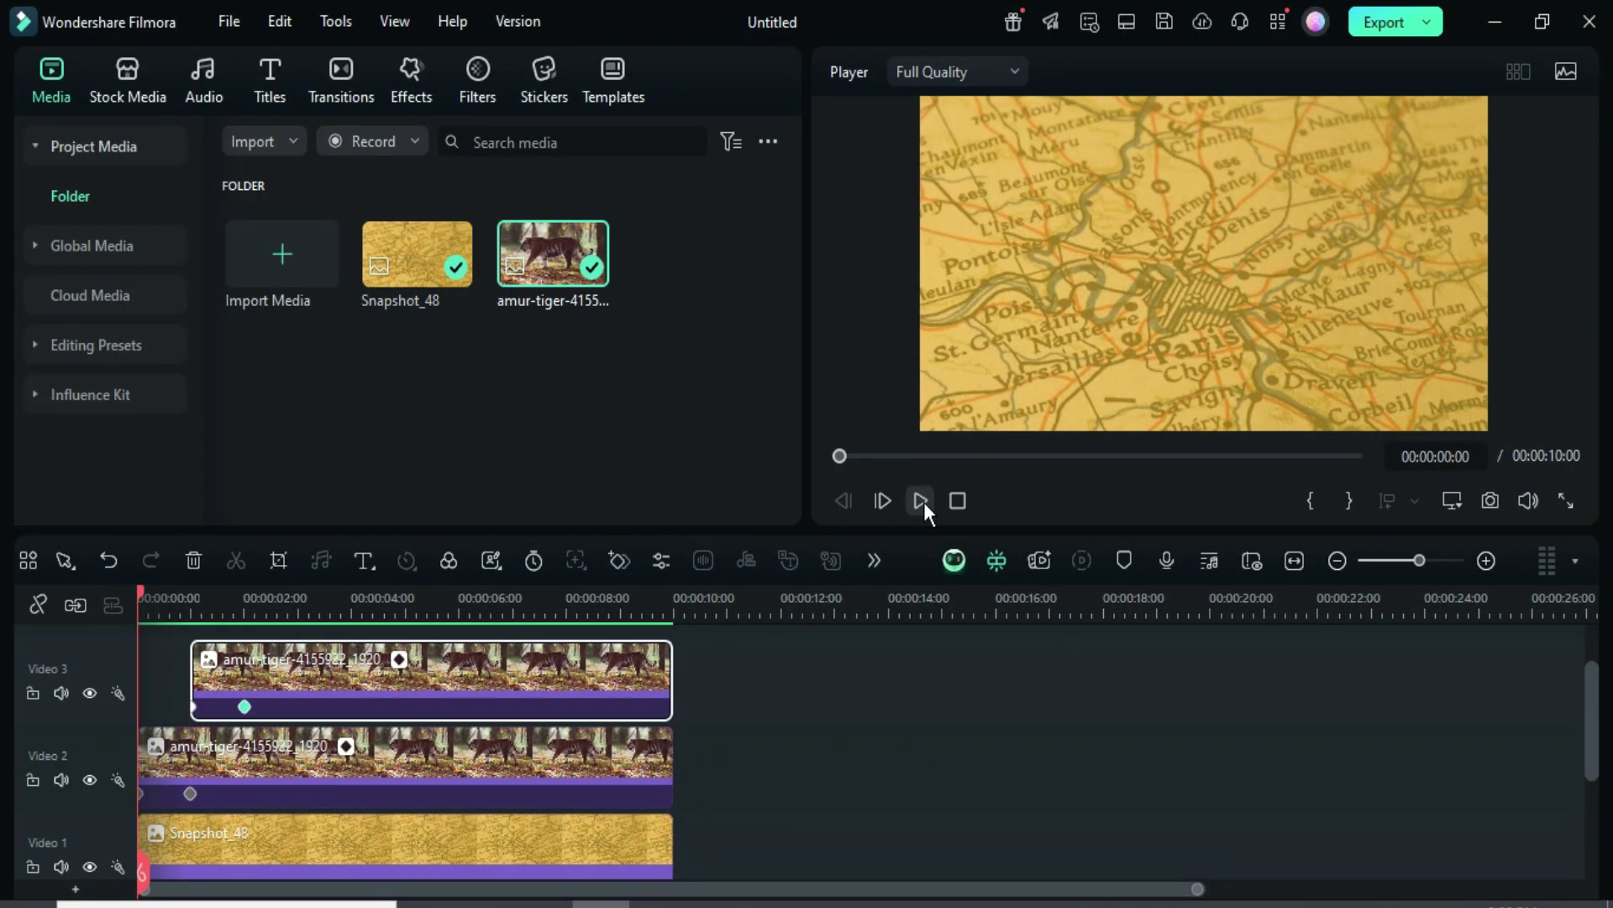
click(921, 501)
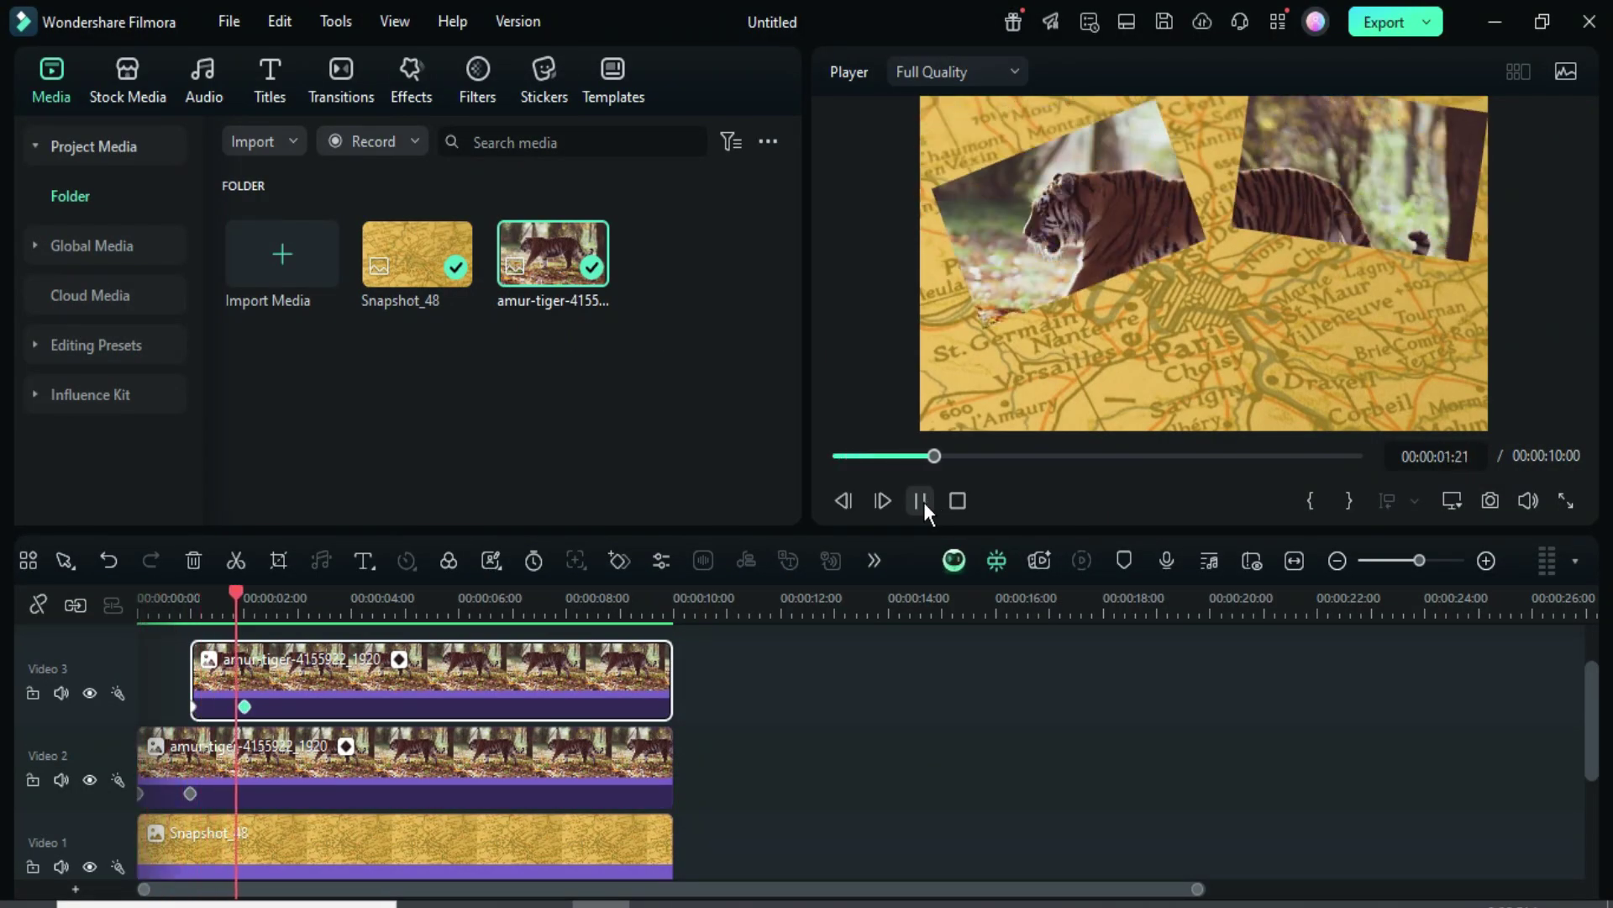
click(921, 501)
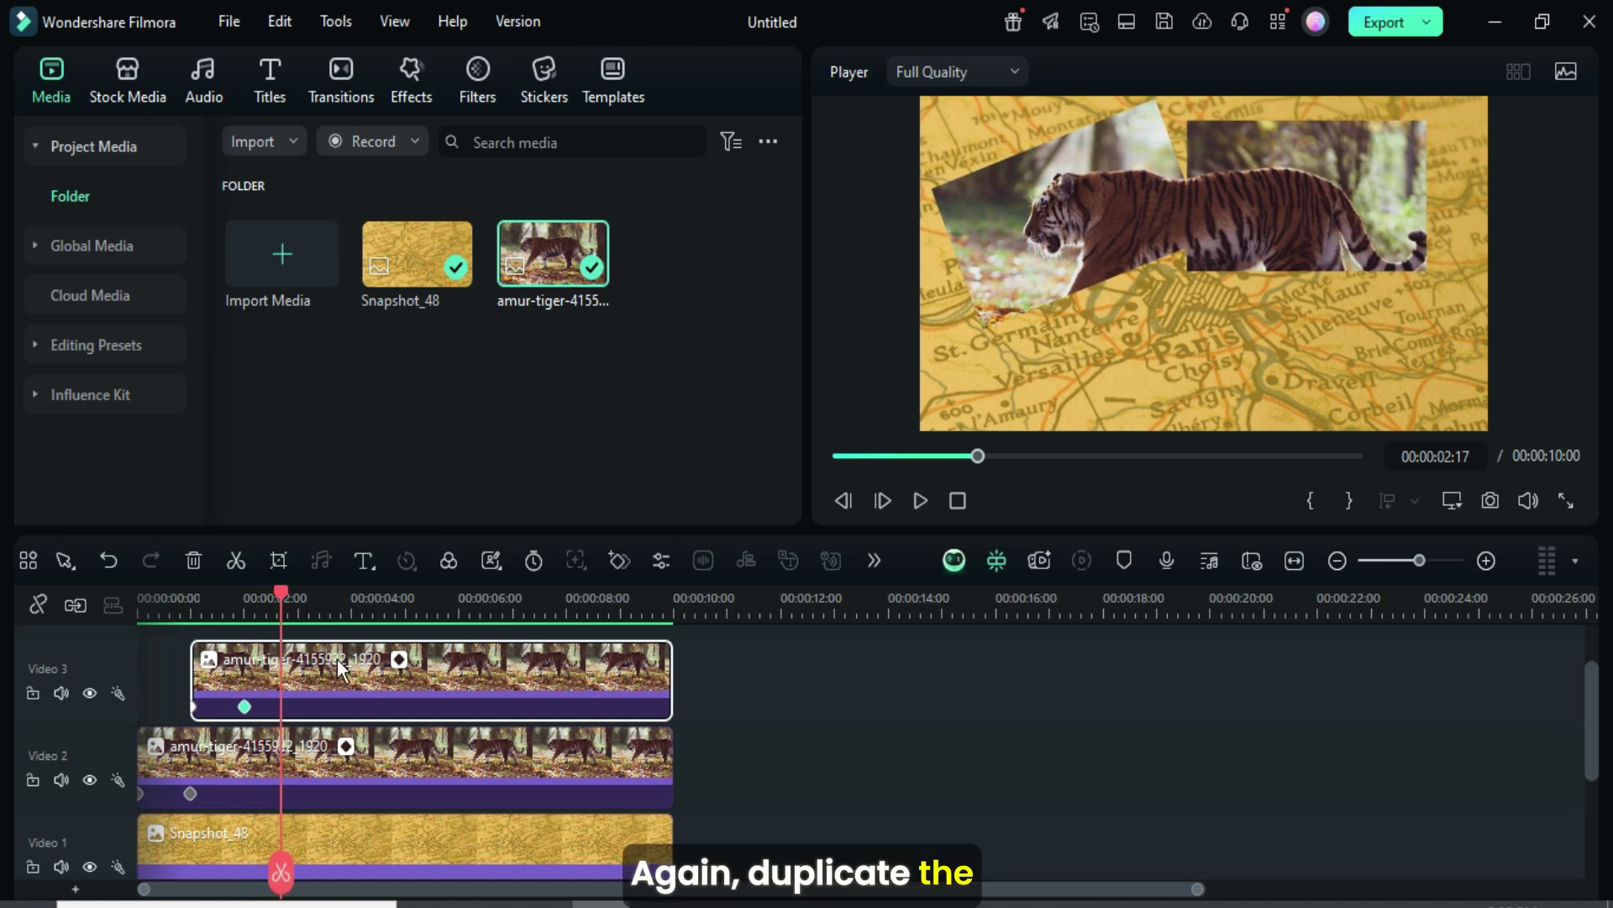
Copy the Video 3 tiger clip onto Video 4 from 2 to 10 seconds
click(245, 707)
scroll(350, 778, up, 1)
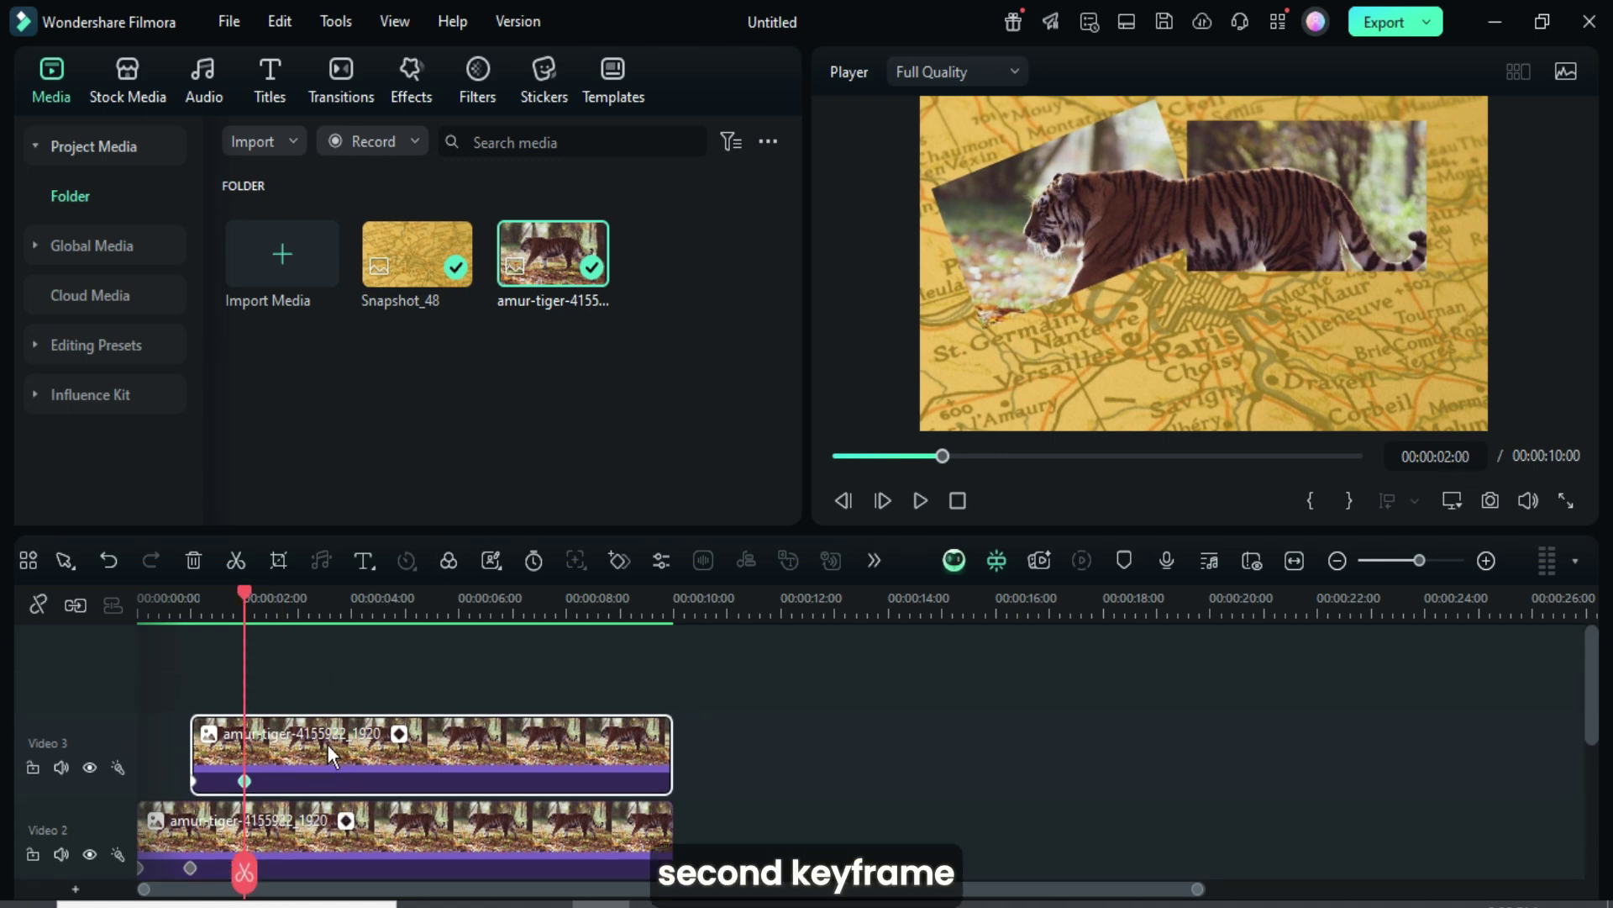
drag(294, 764, 347, 700)
drag(718, 679, 673, 679)
click(248, 672)
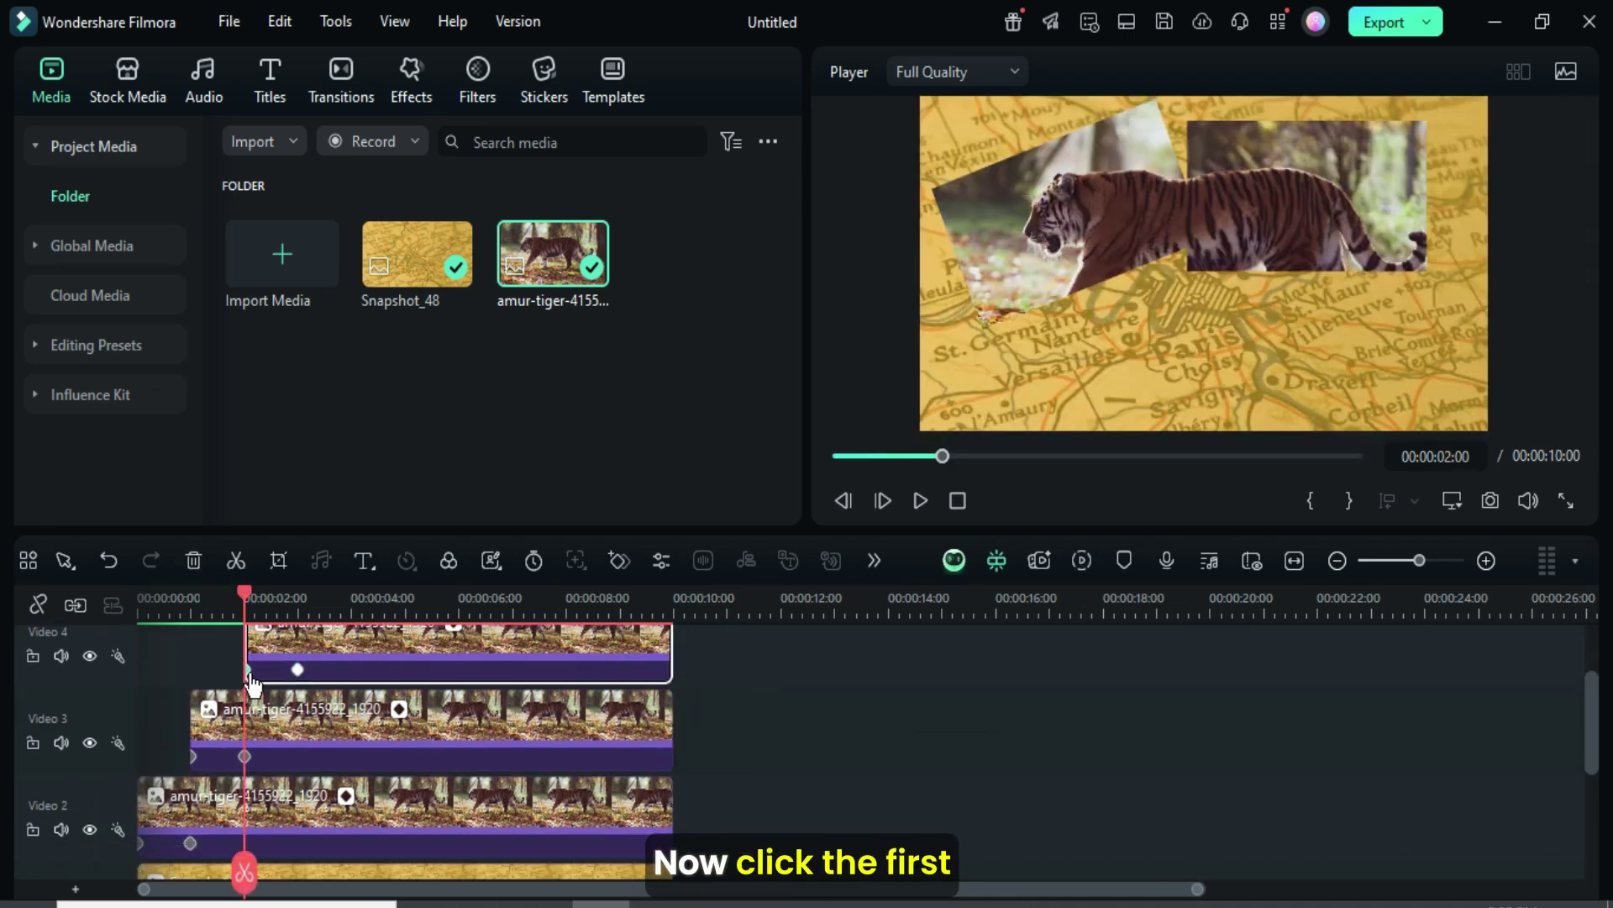
Set the Video 4 mask's first keyframe to 90° rotation at X -1355, Y -753
click(298, 669)
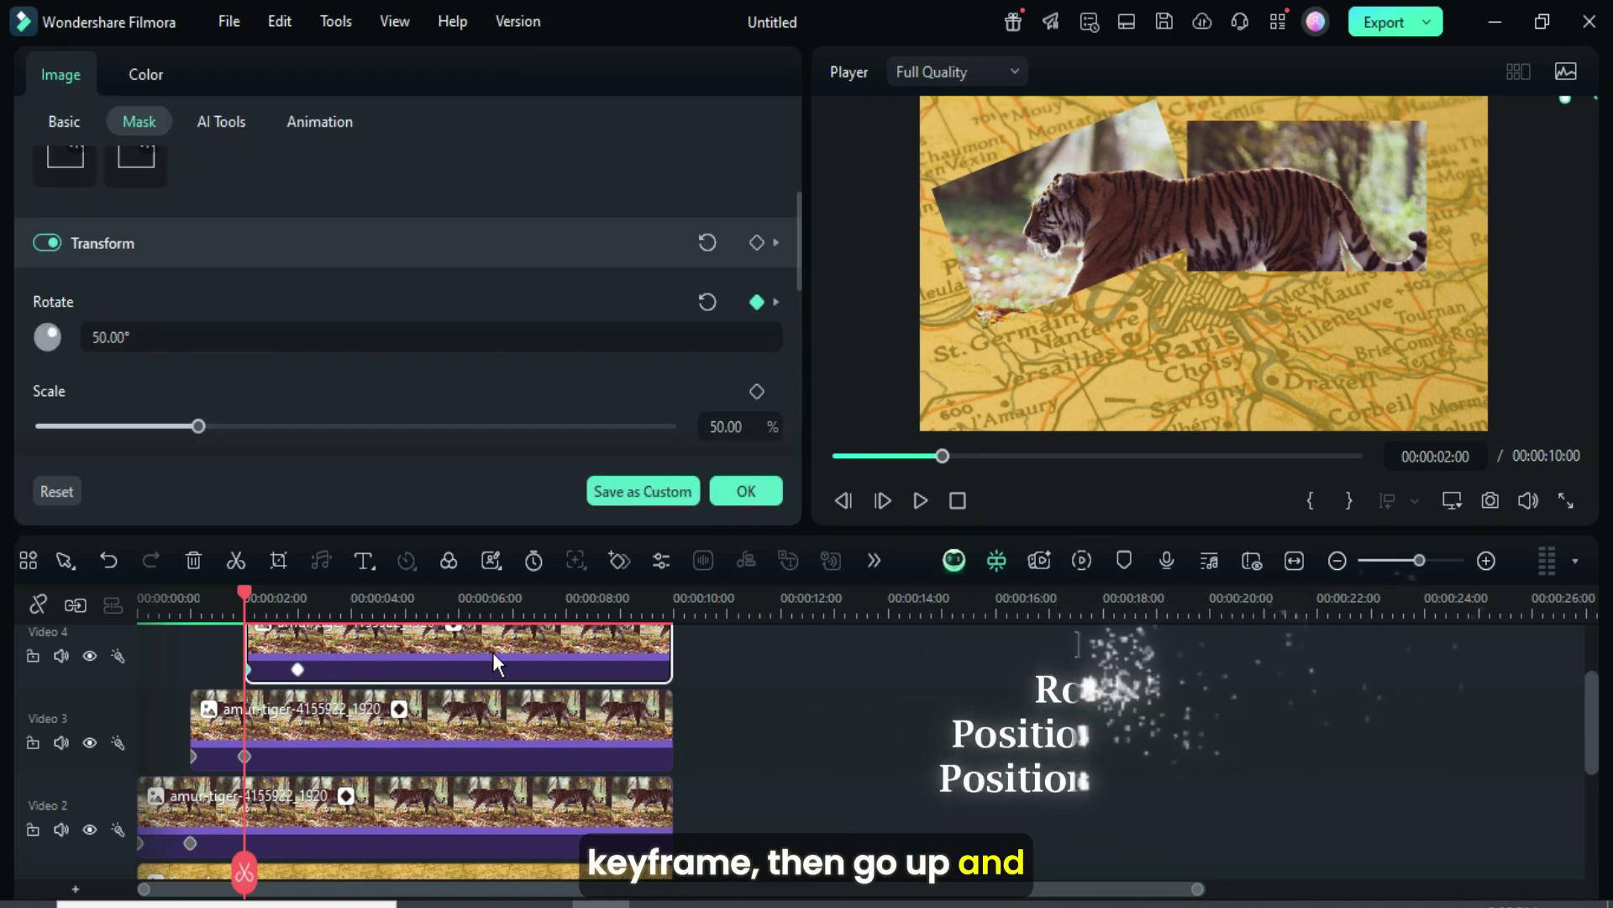
click(126, 337)
text(90)
key(Return)
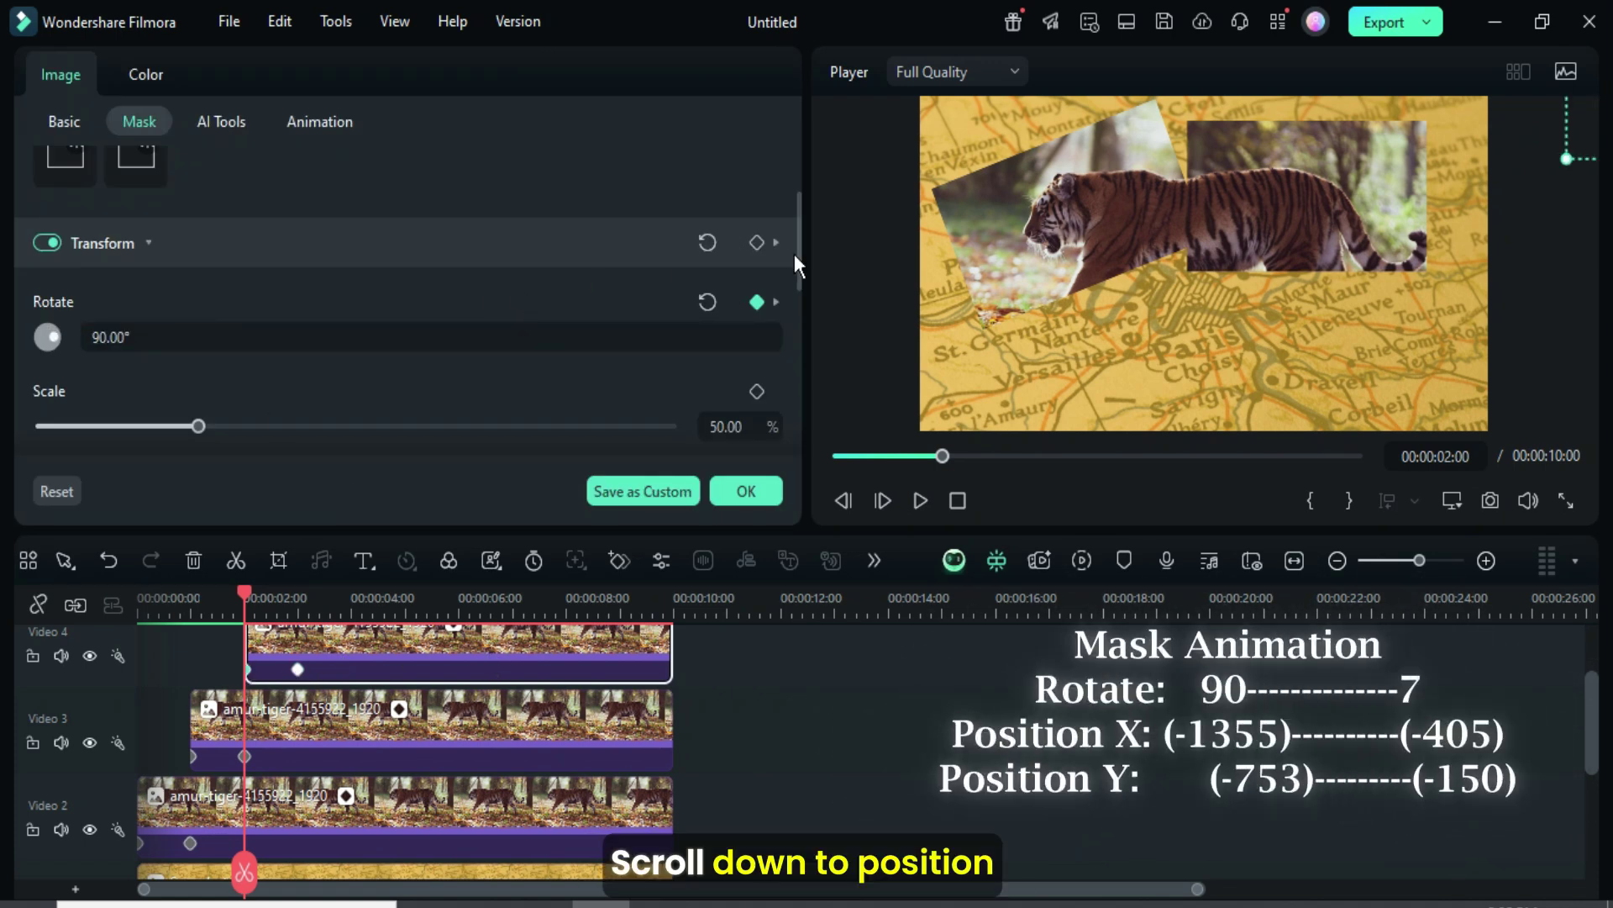
drag(791, 220, 790, 335)
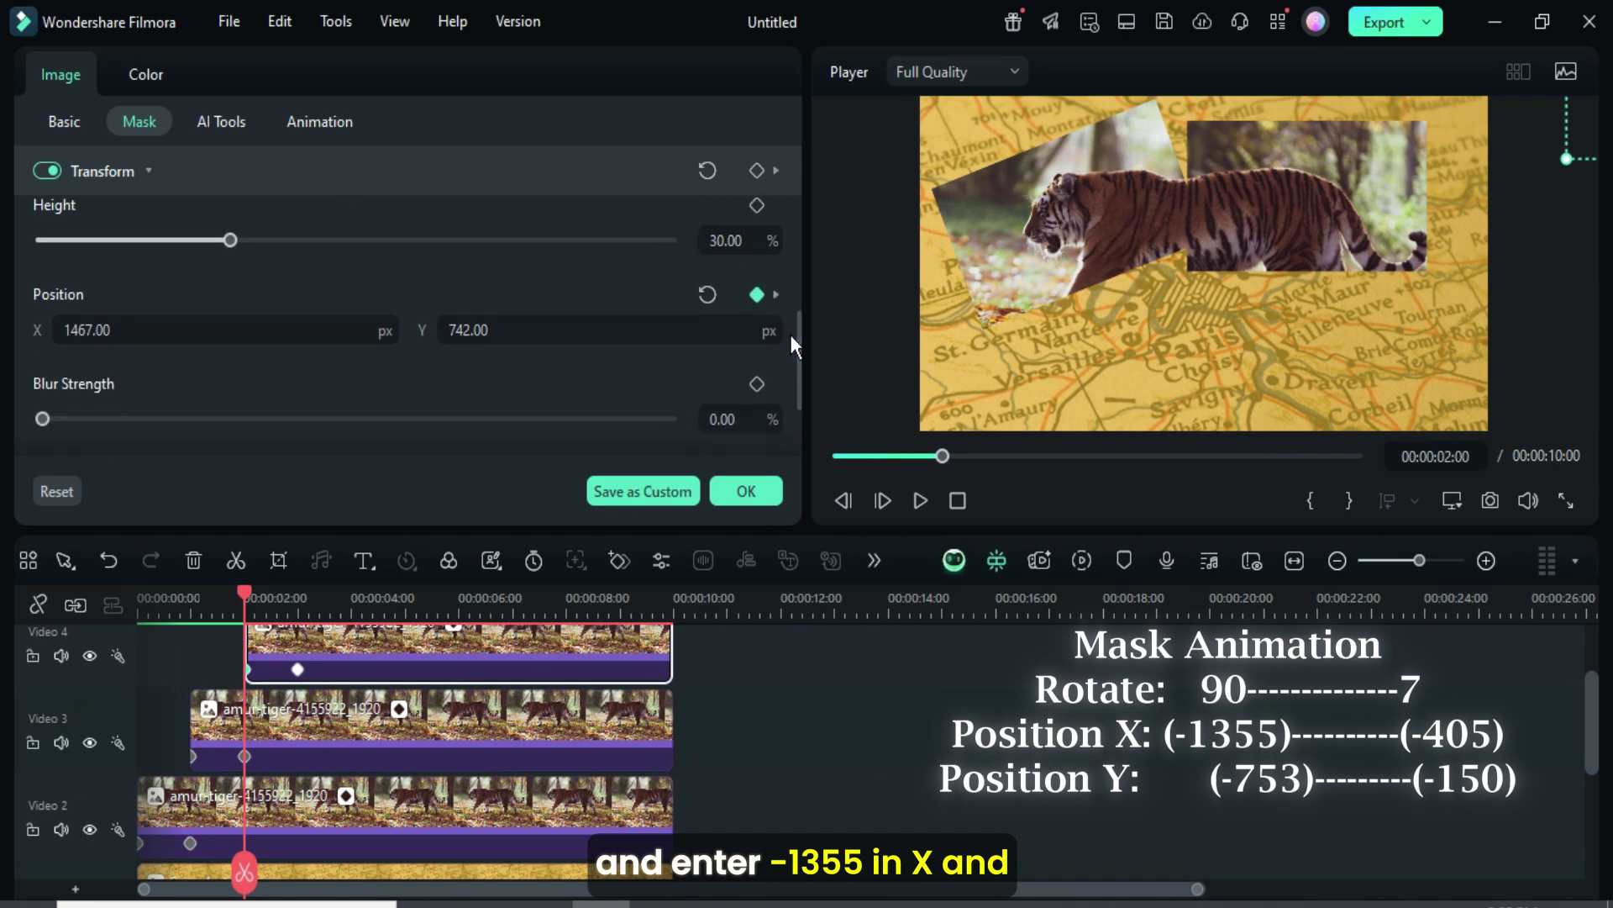
click(129, 315)
text(-1)
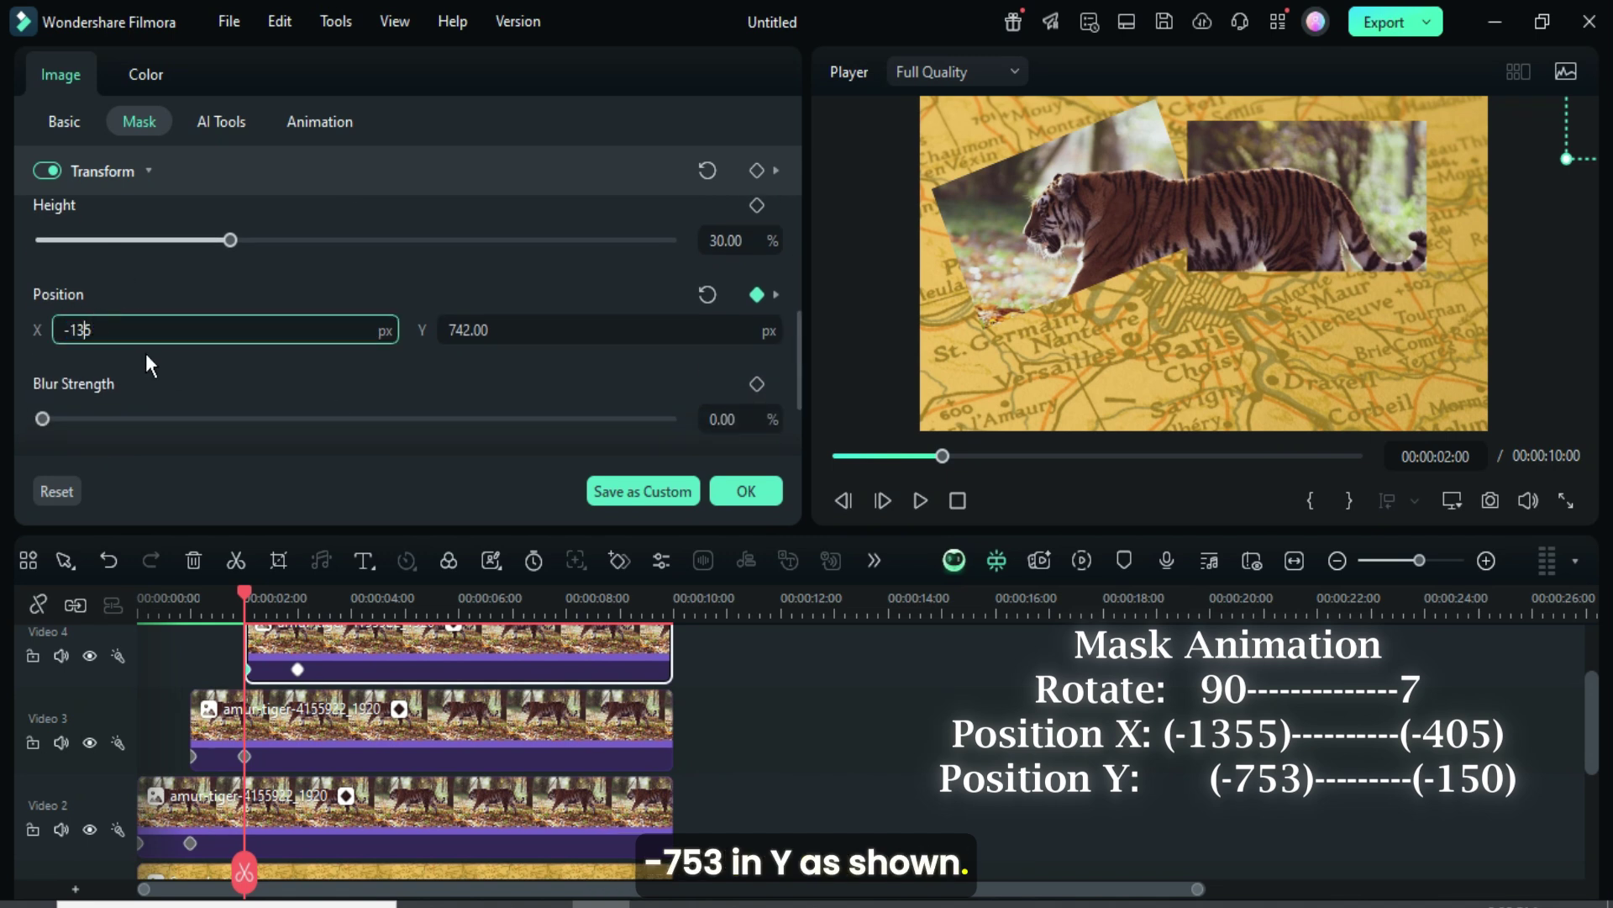
text(35)
key(Return)
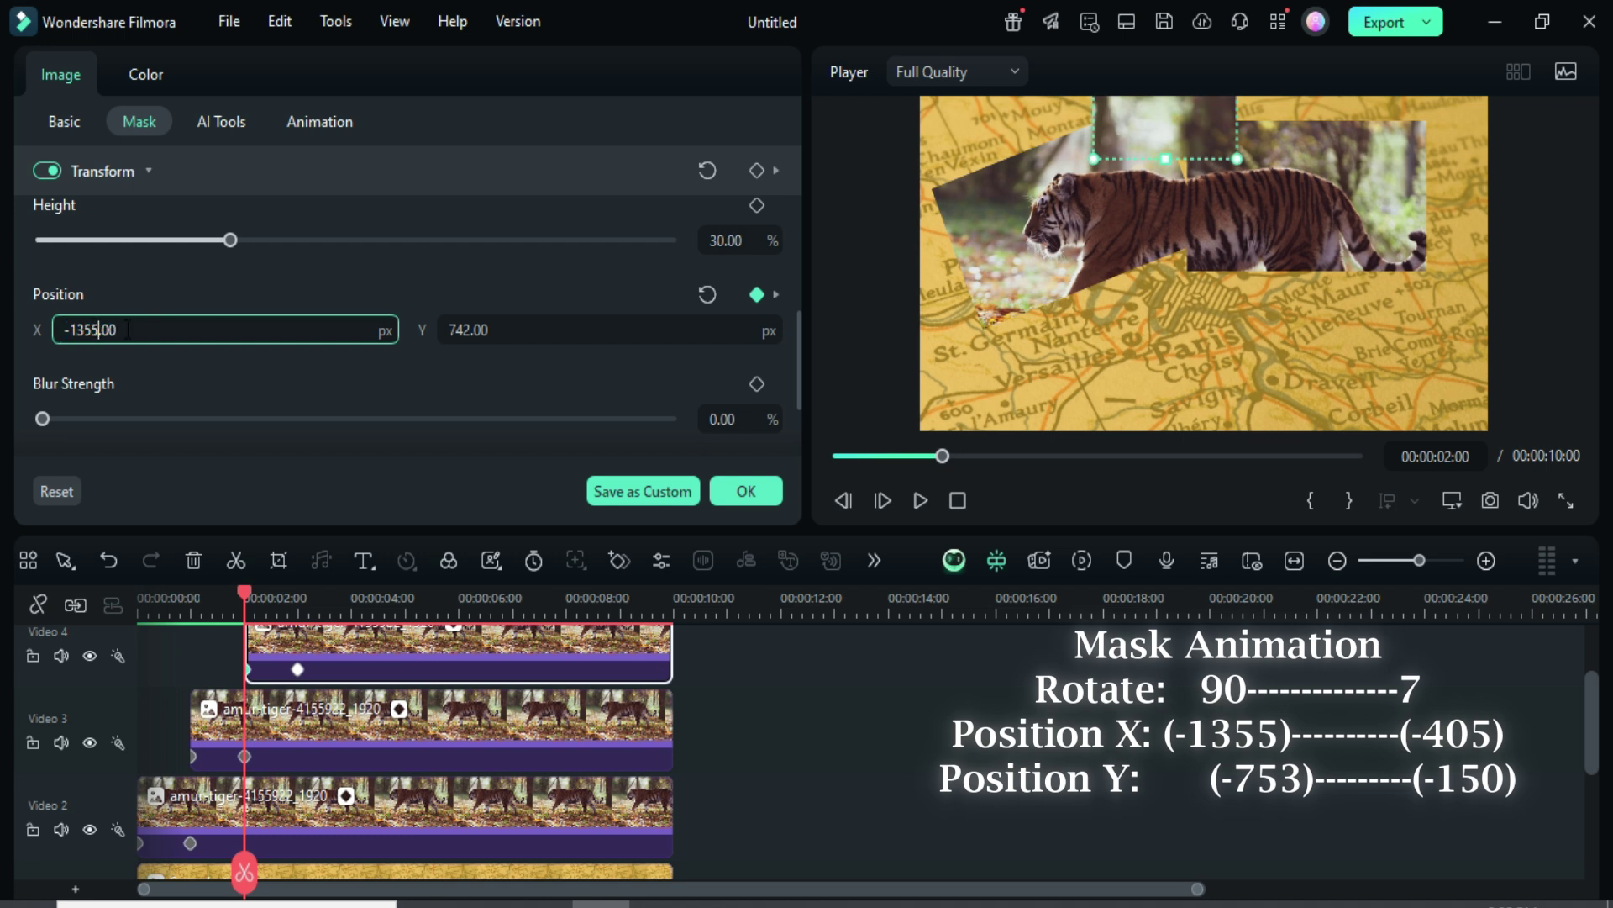
text(5)
key(Return)
click(489, 329)
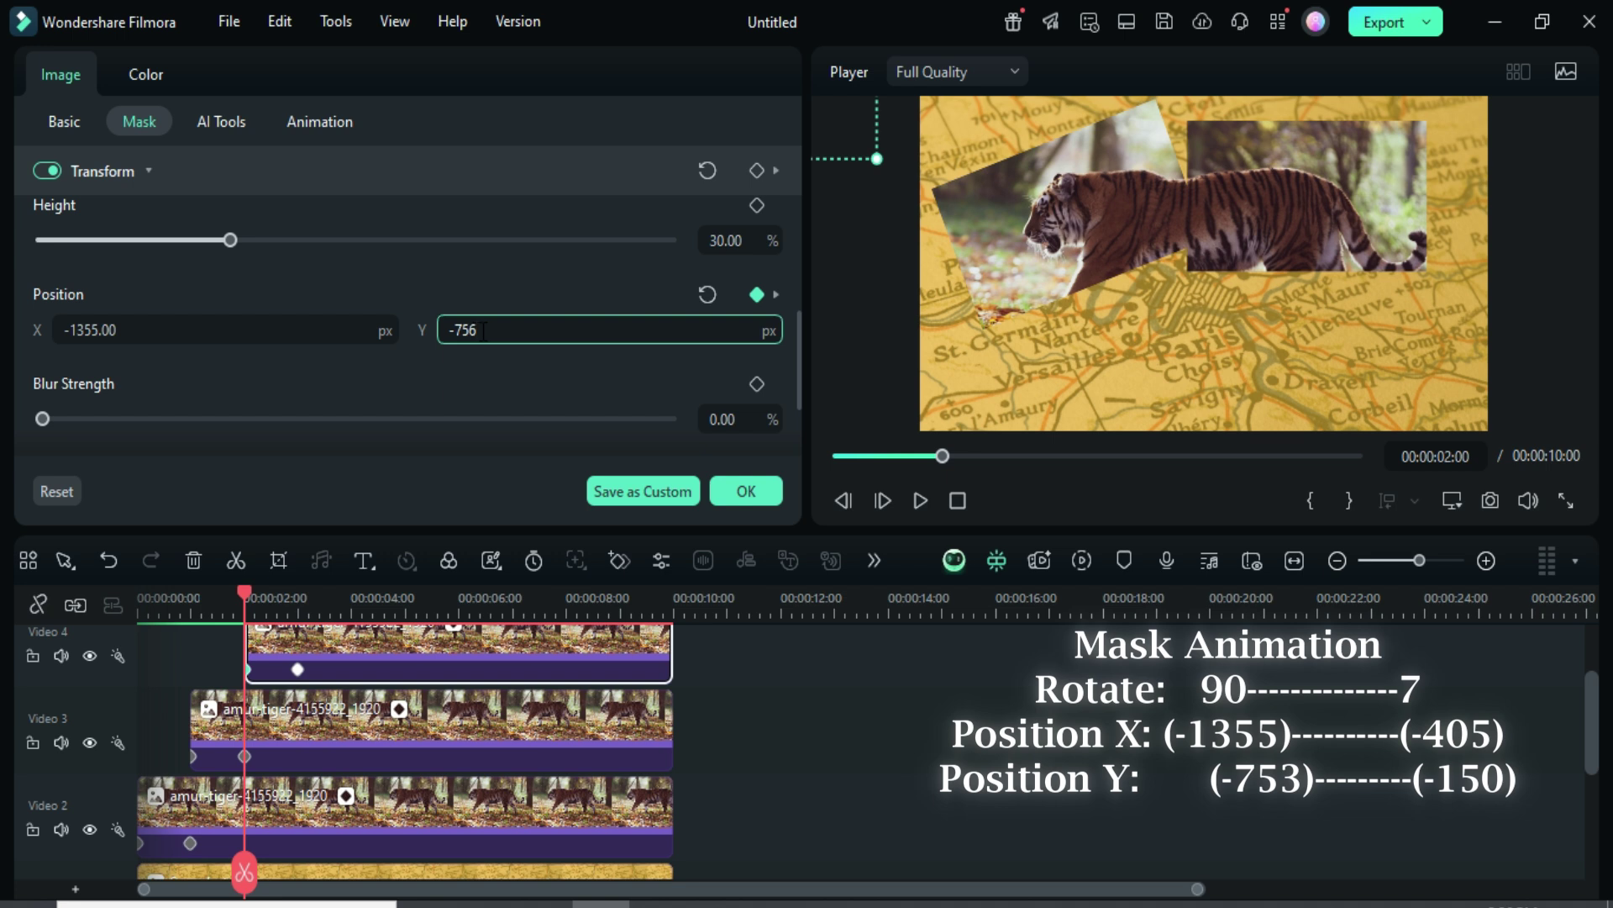
text(-753)
key(Return)
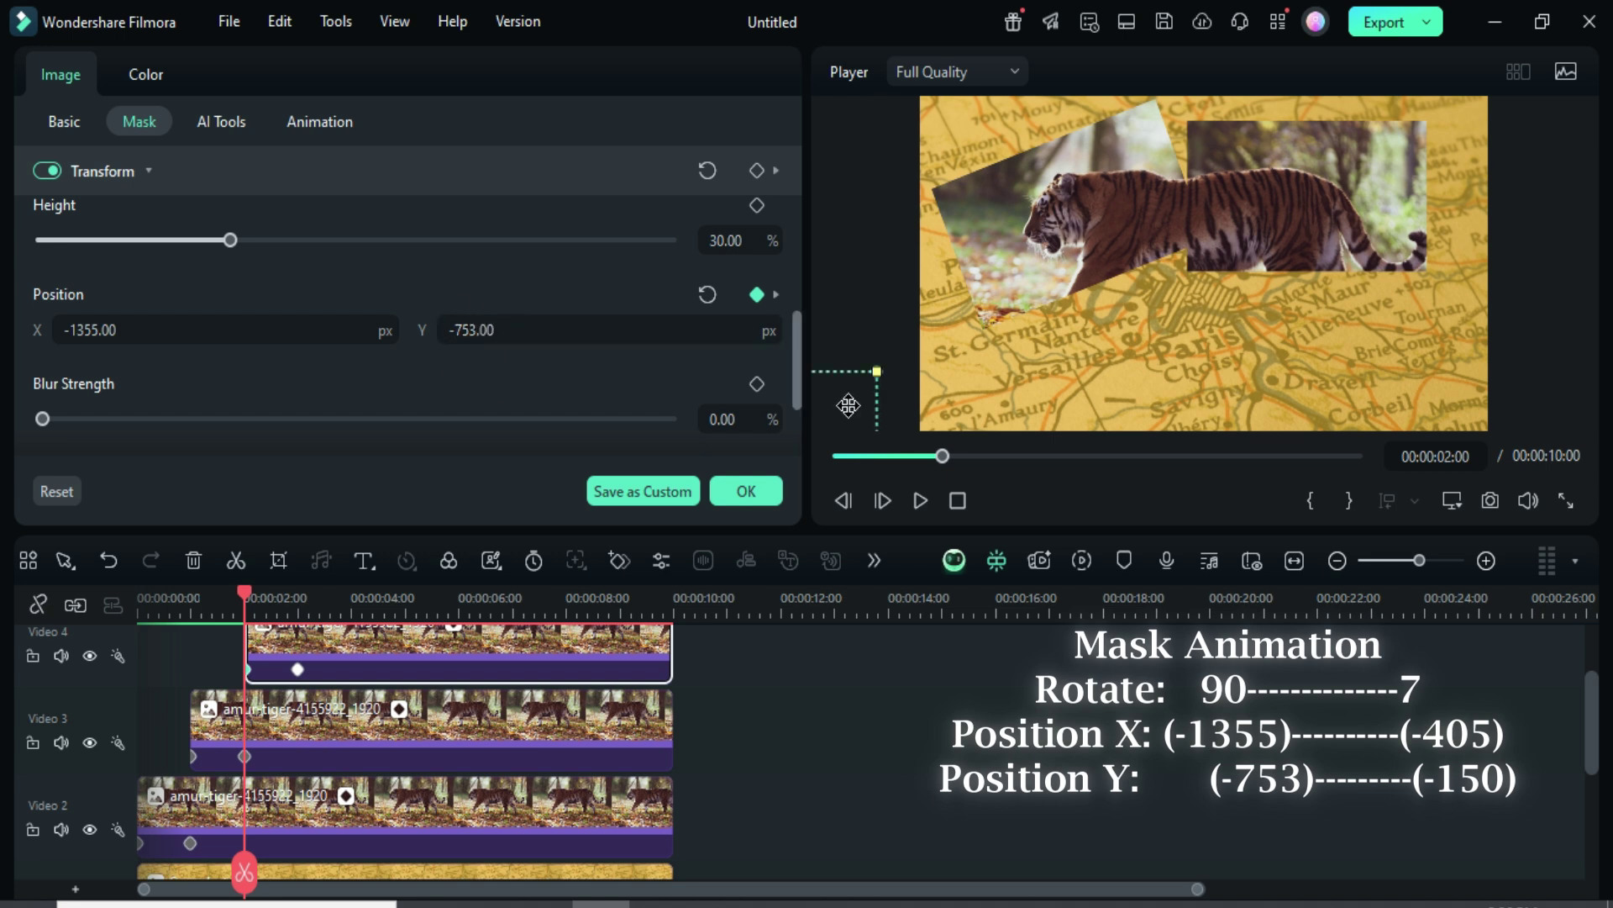
Set the 3-second mask keyframe to X -405, Y -150, rotated 7°
scroll(794, 302, up, 3)
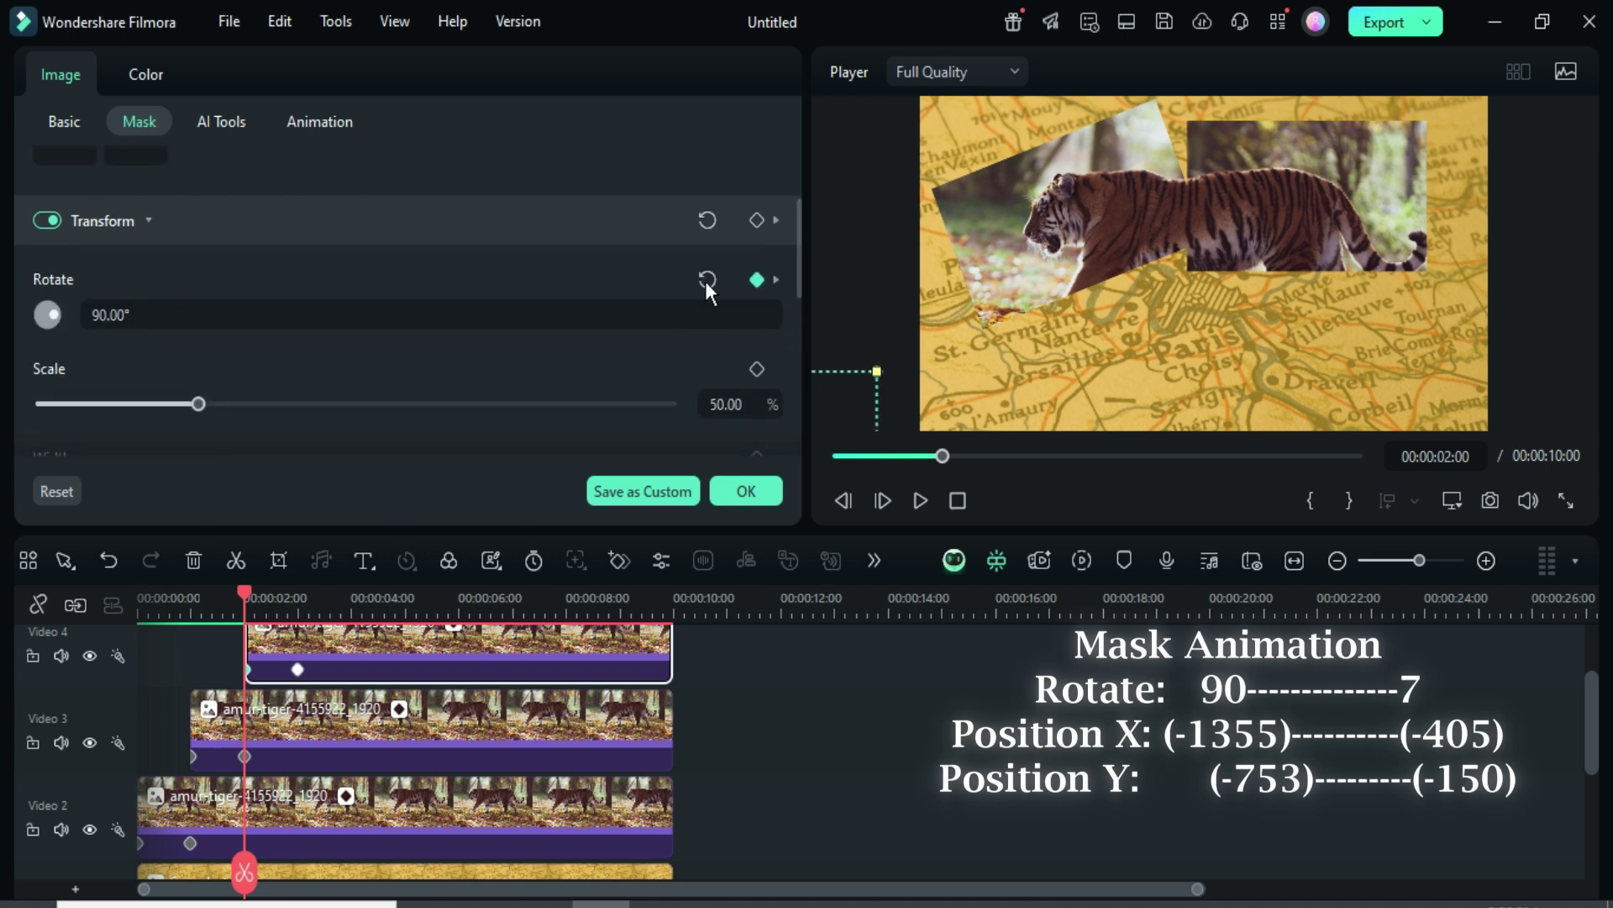
scroll(757, 311, down, 3)
click(298, 669)
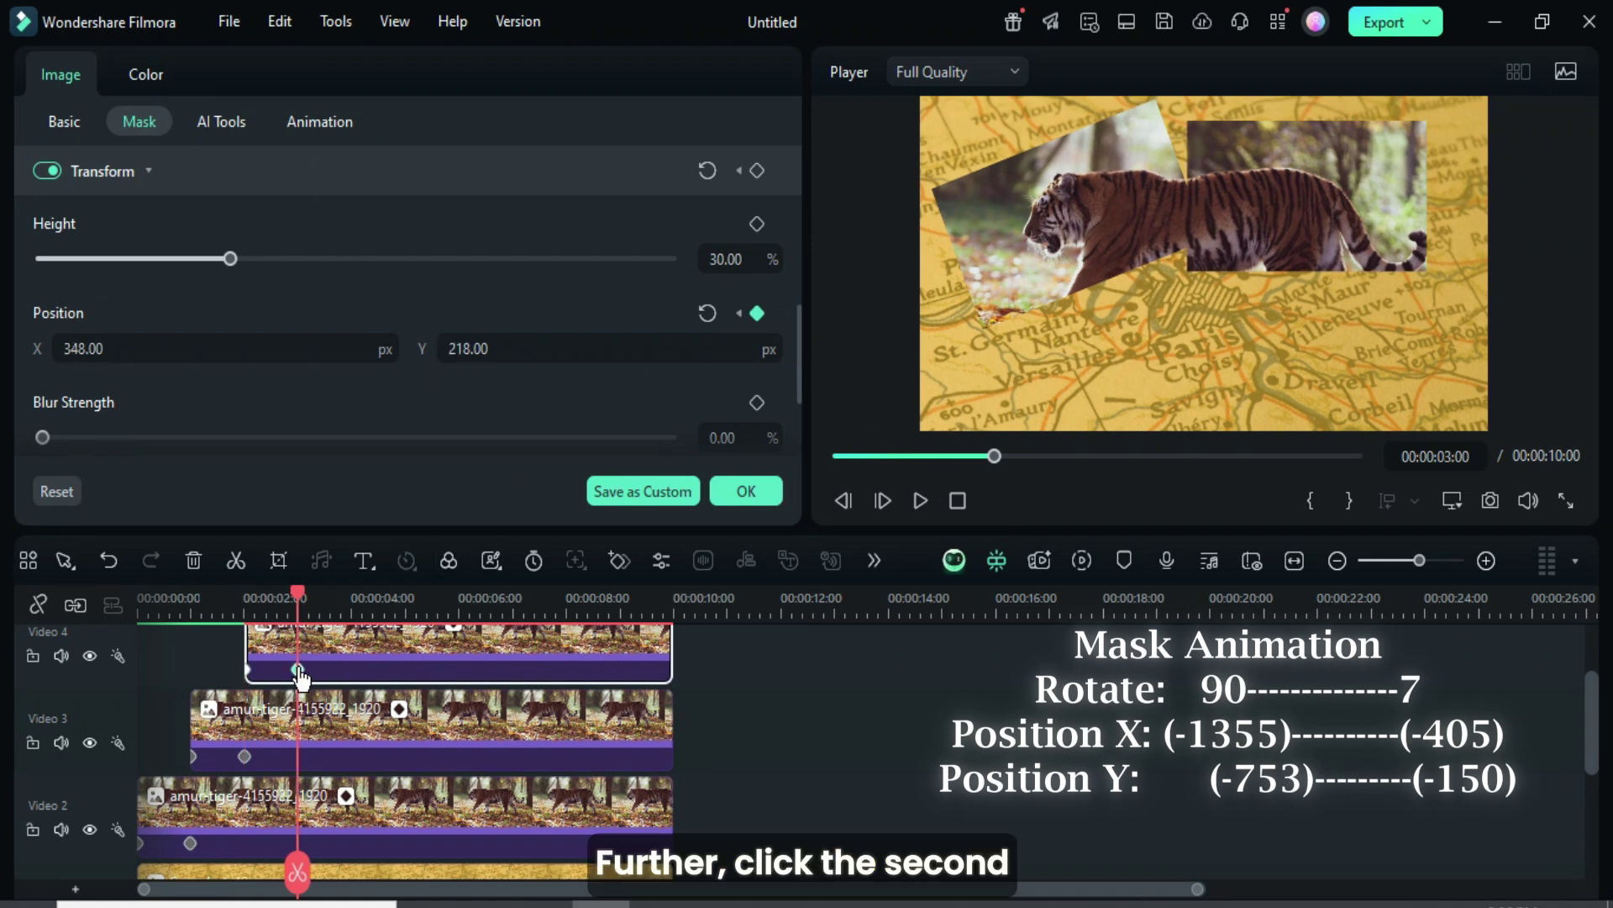
click(97, 353)
text(-)
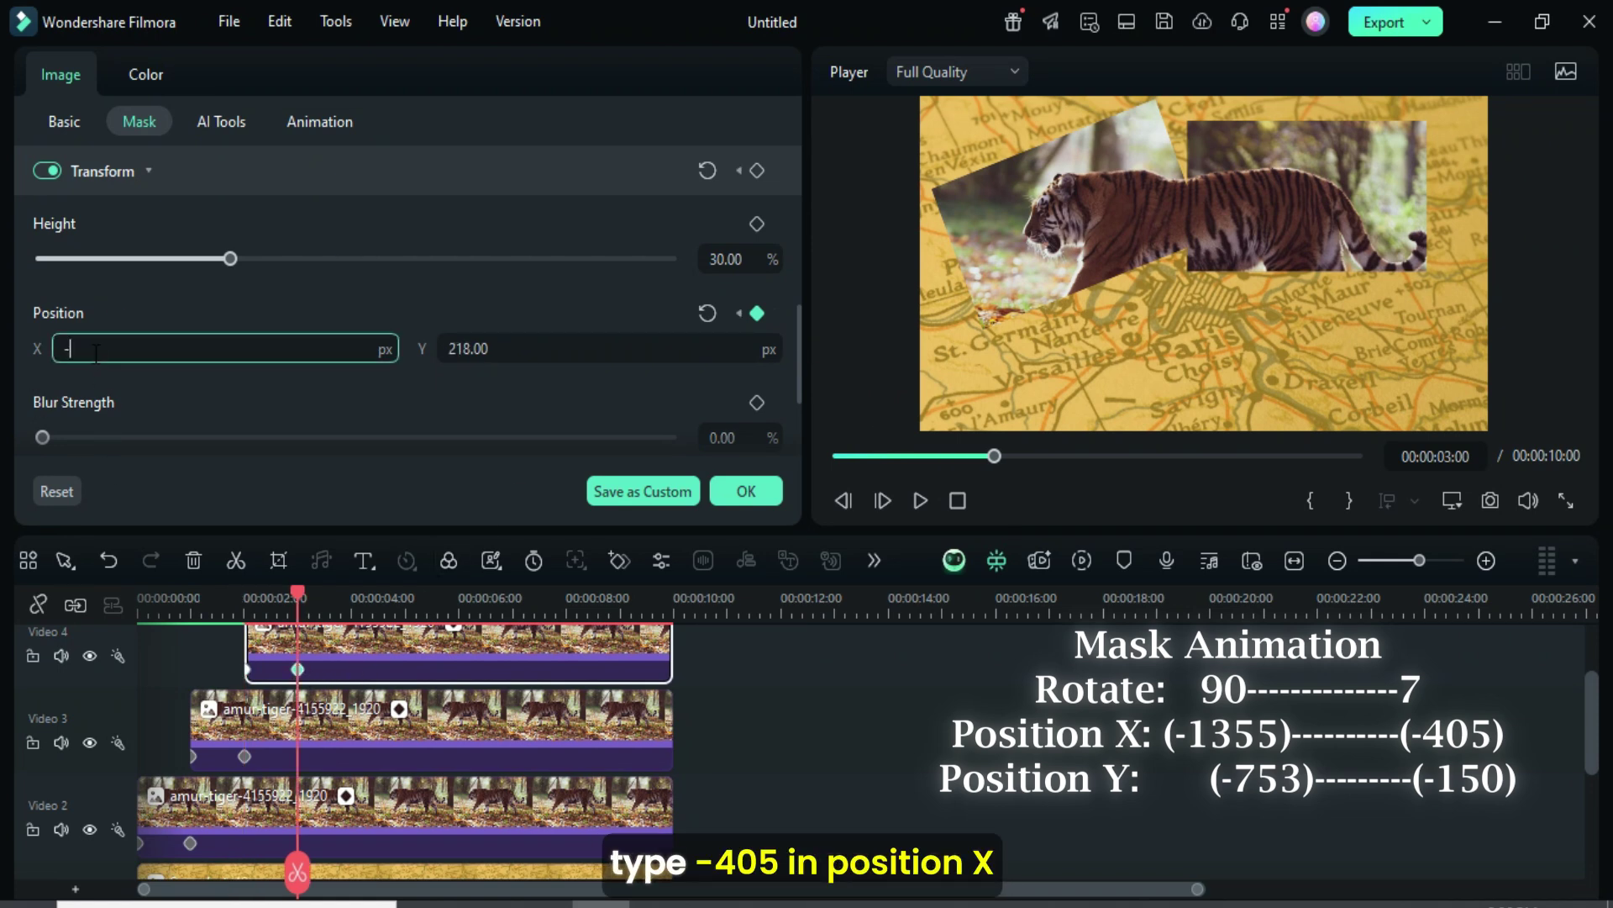
text(405)
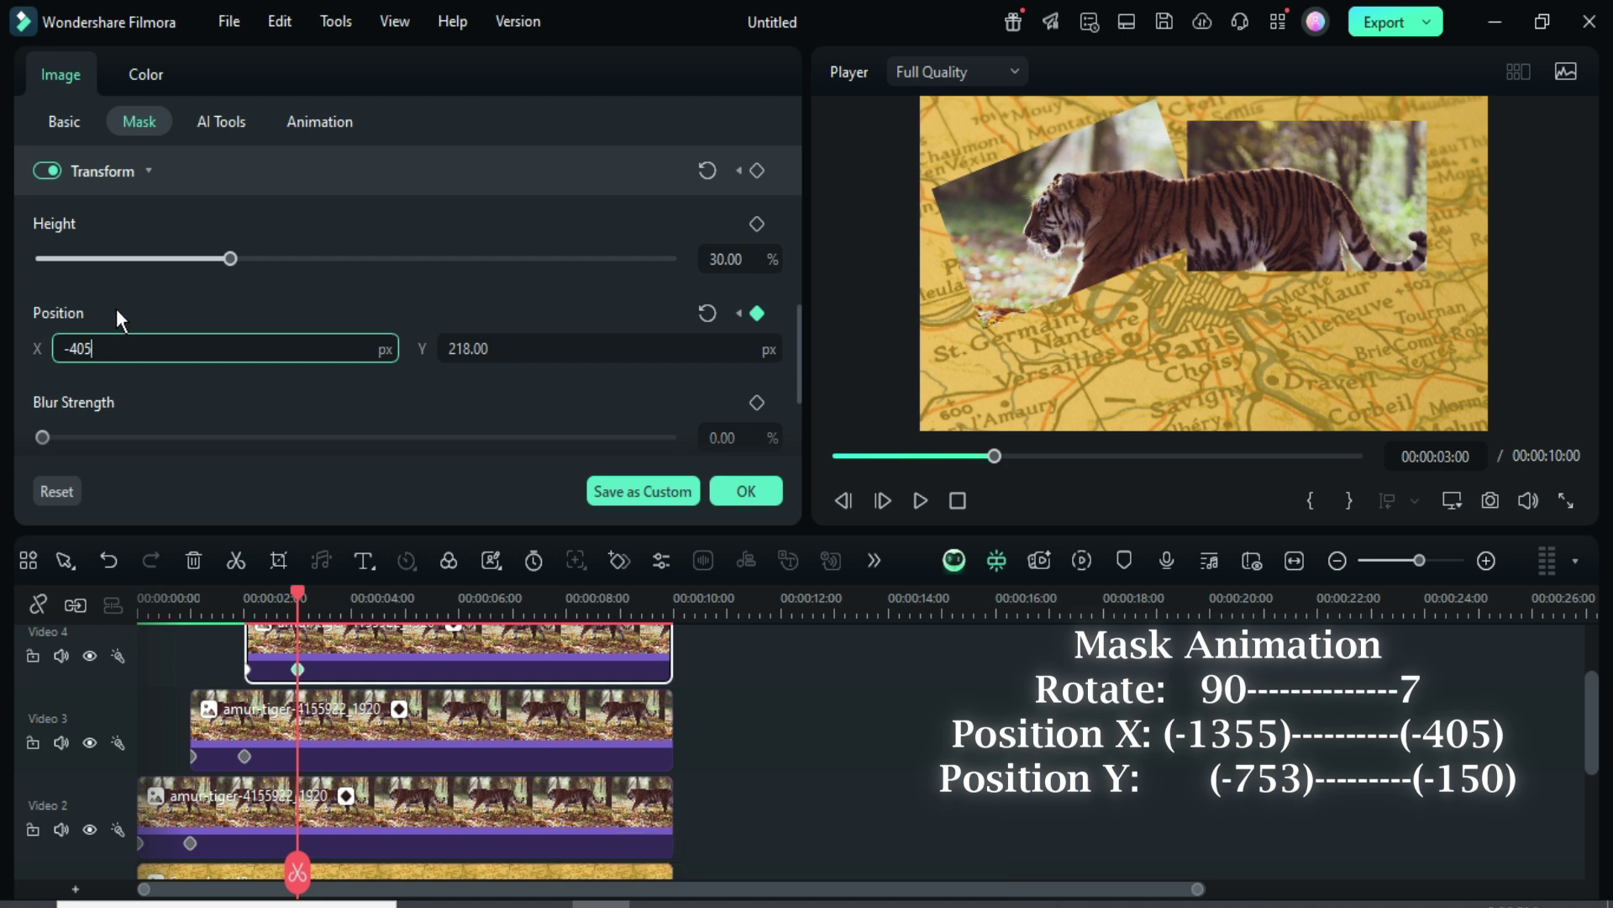
key(Return)
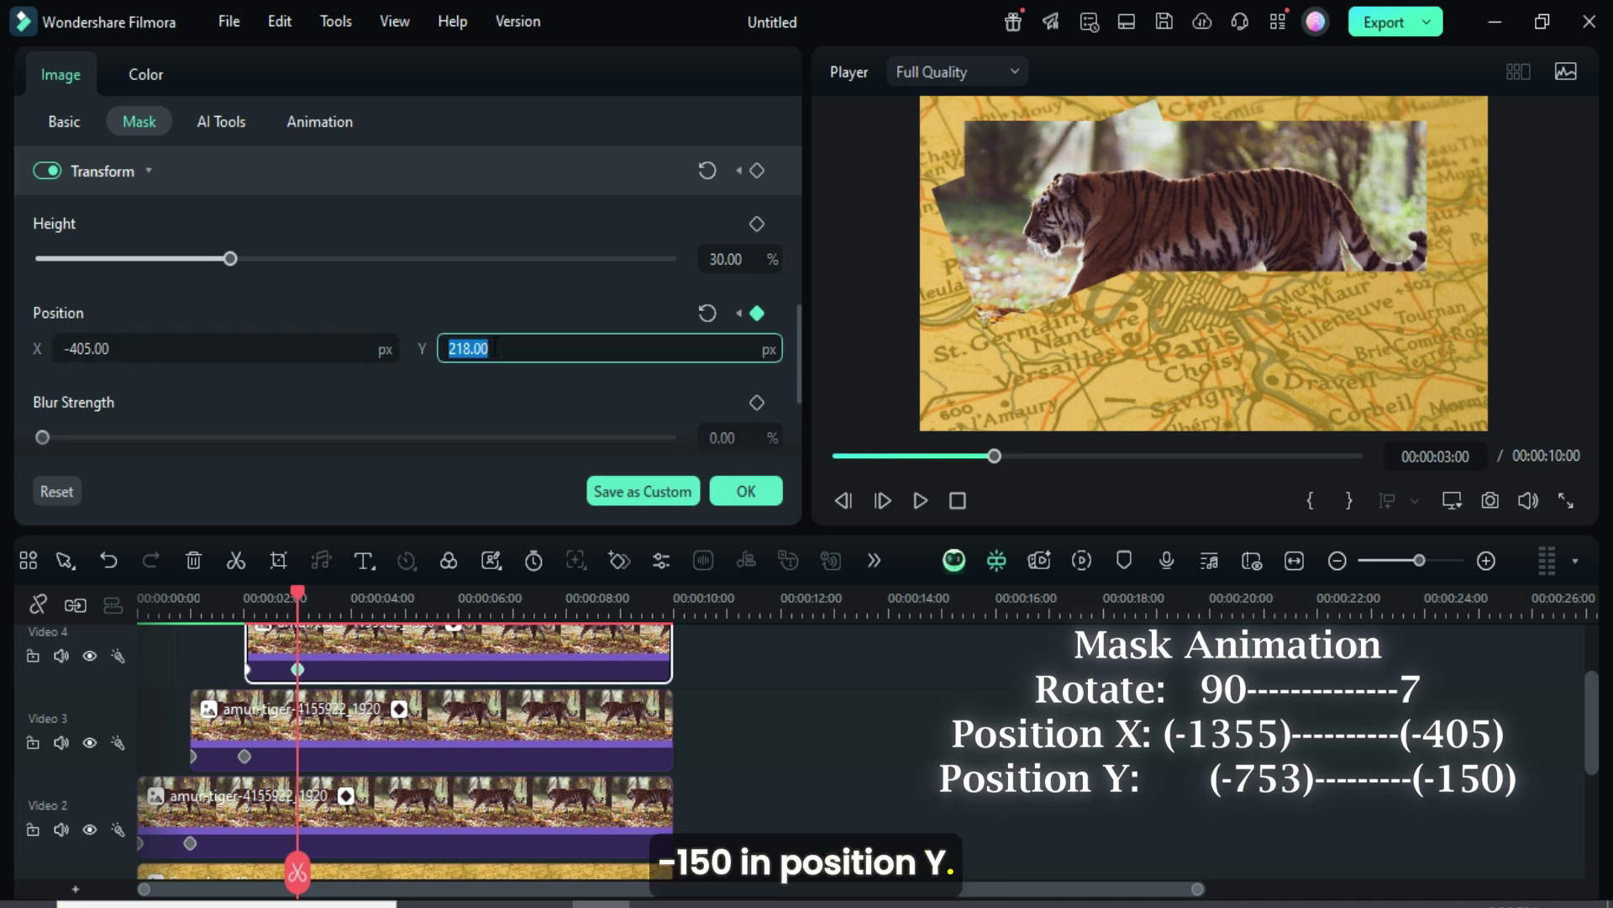
text(-156)
key(BackSpace)
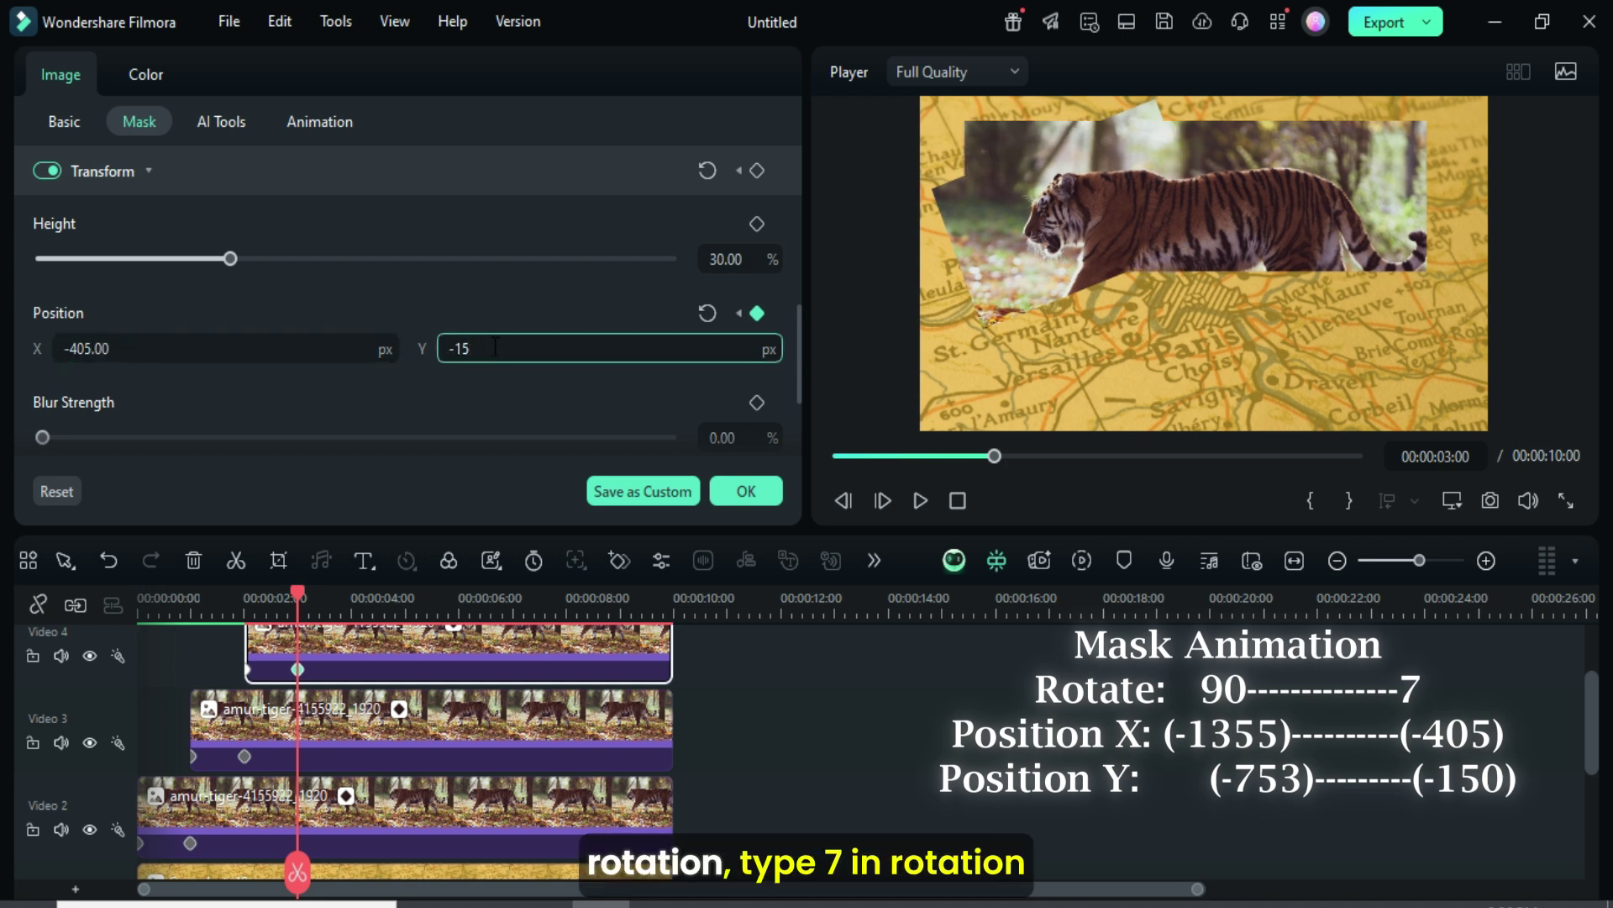
text(0)
key(Return)
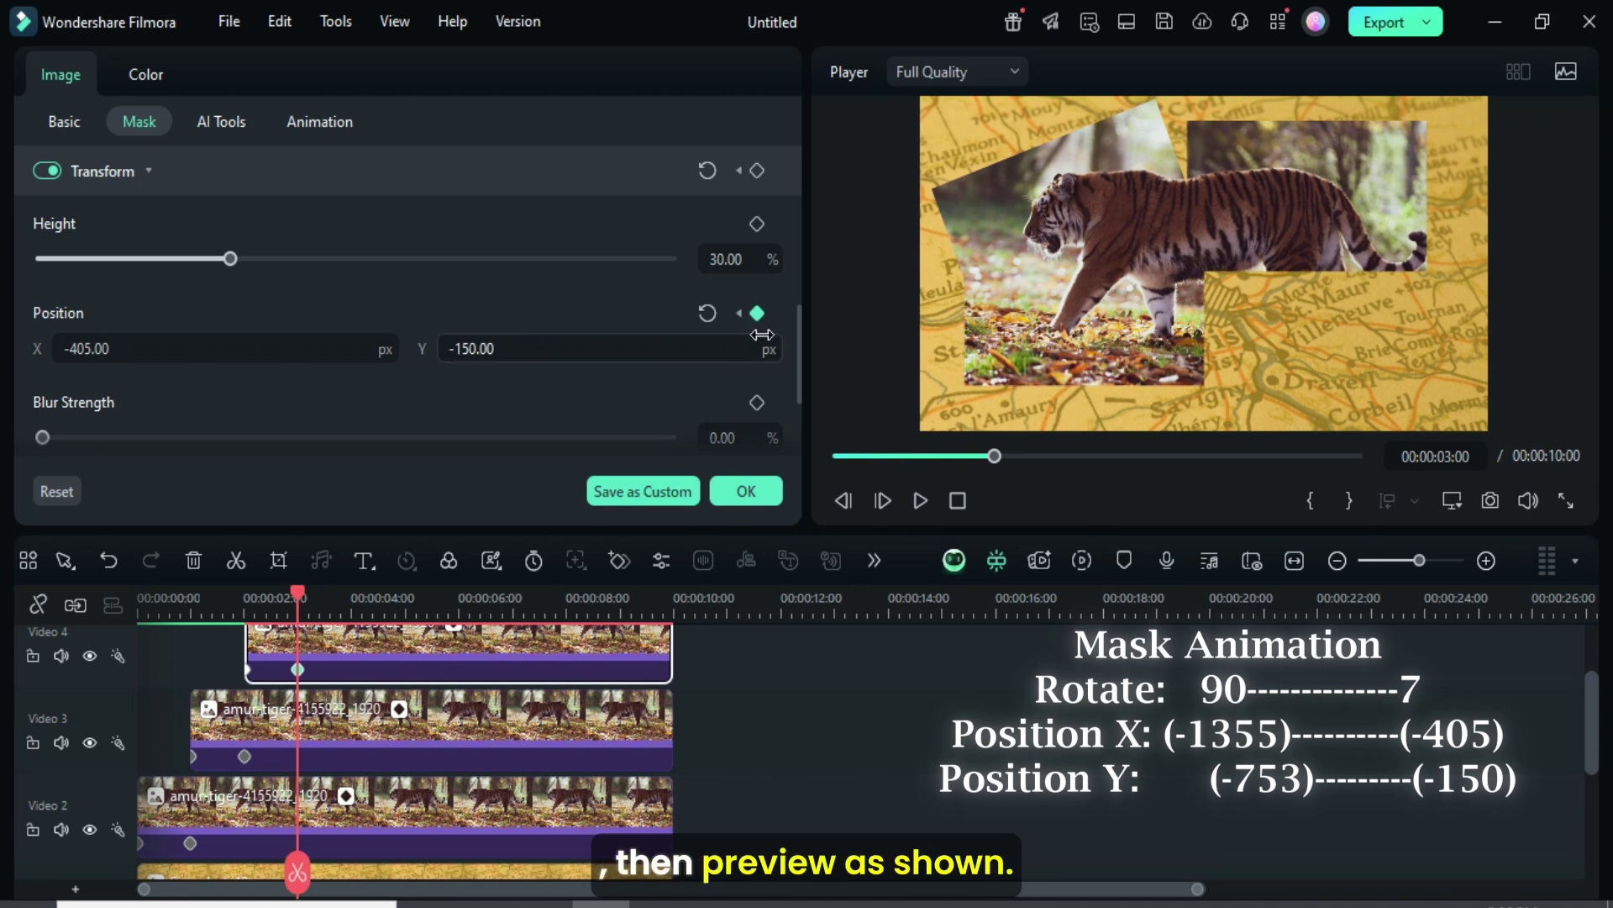
drag(797, 331, 794, 230)
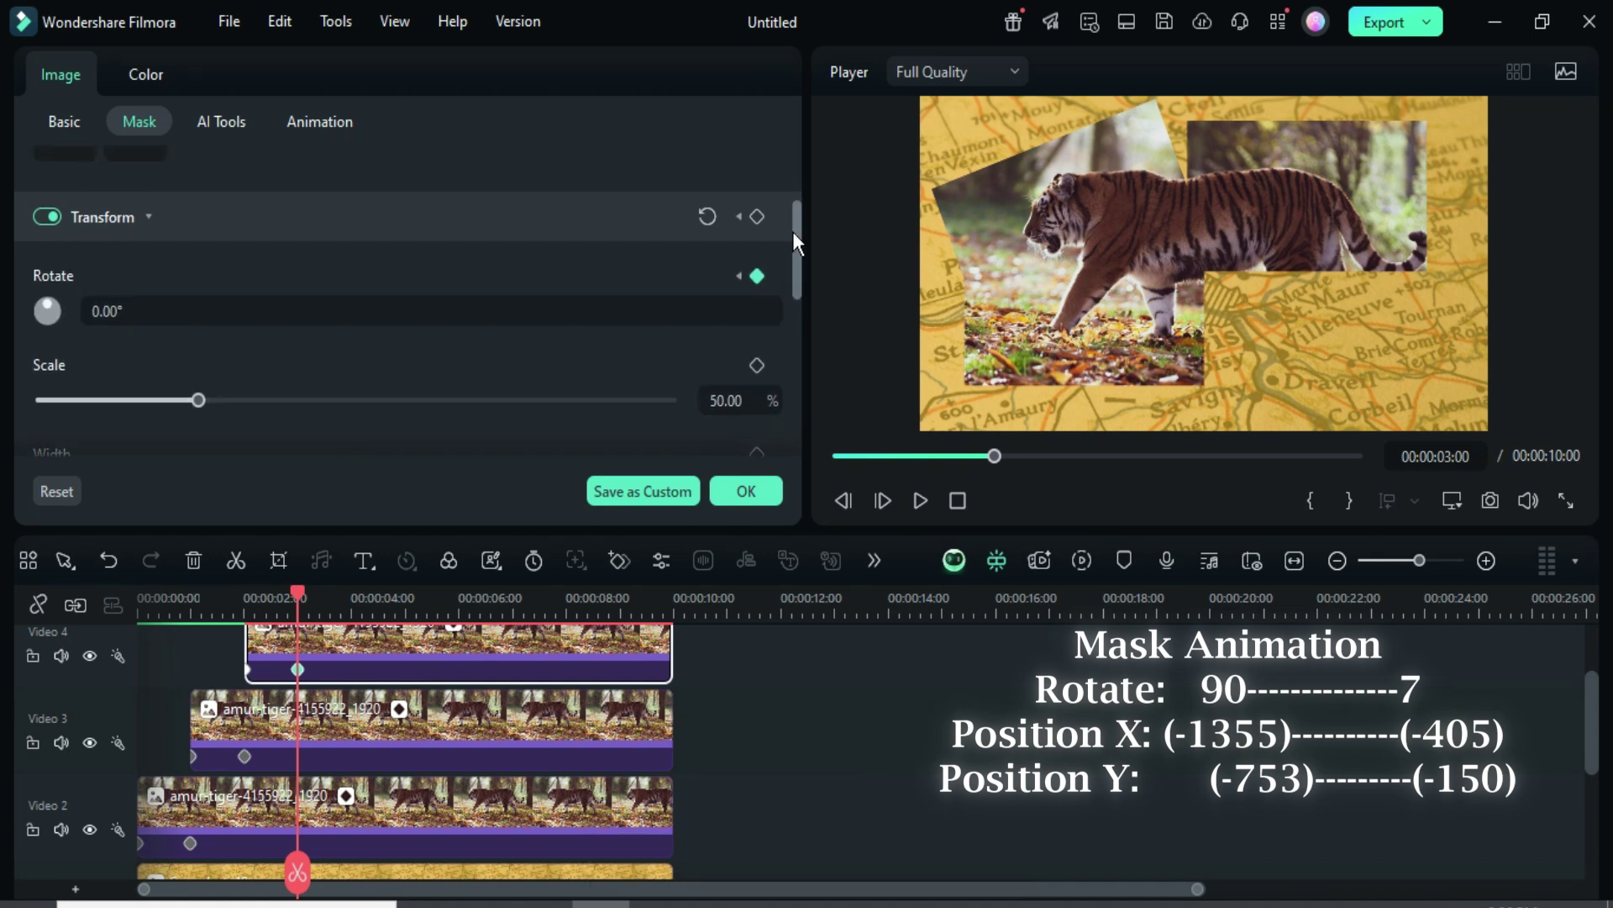
click(106, 312)
key(Return)
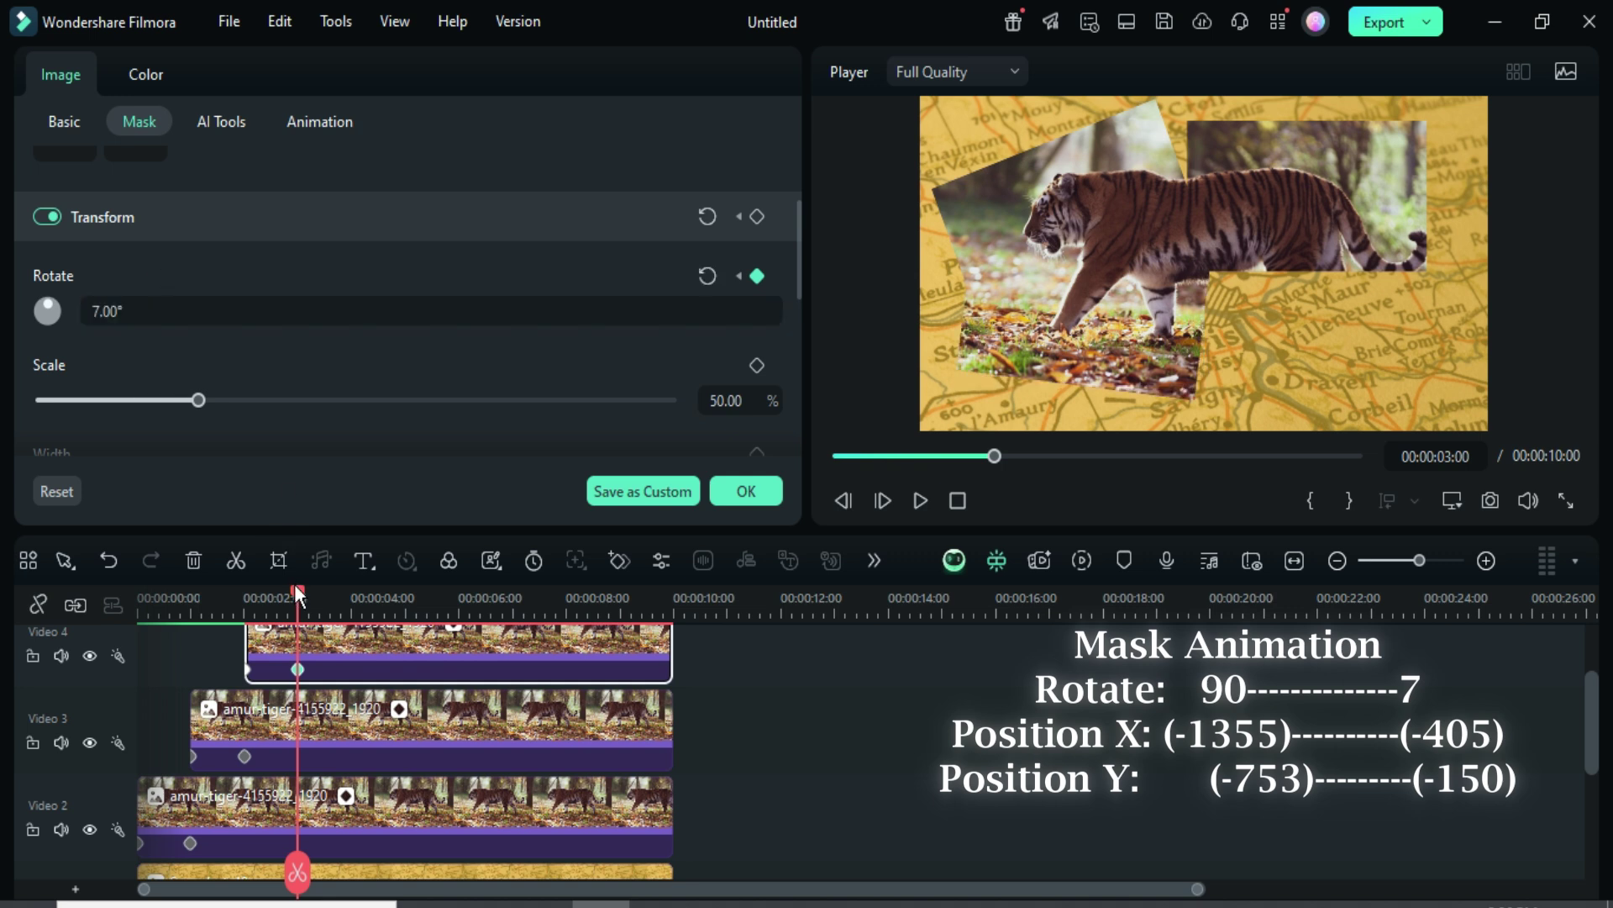
drag(296, 598, 181, 598)
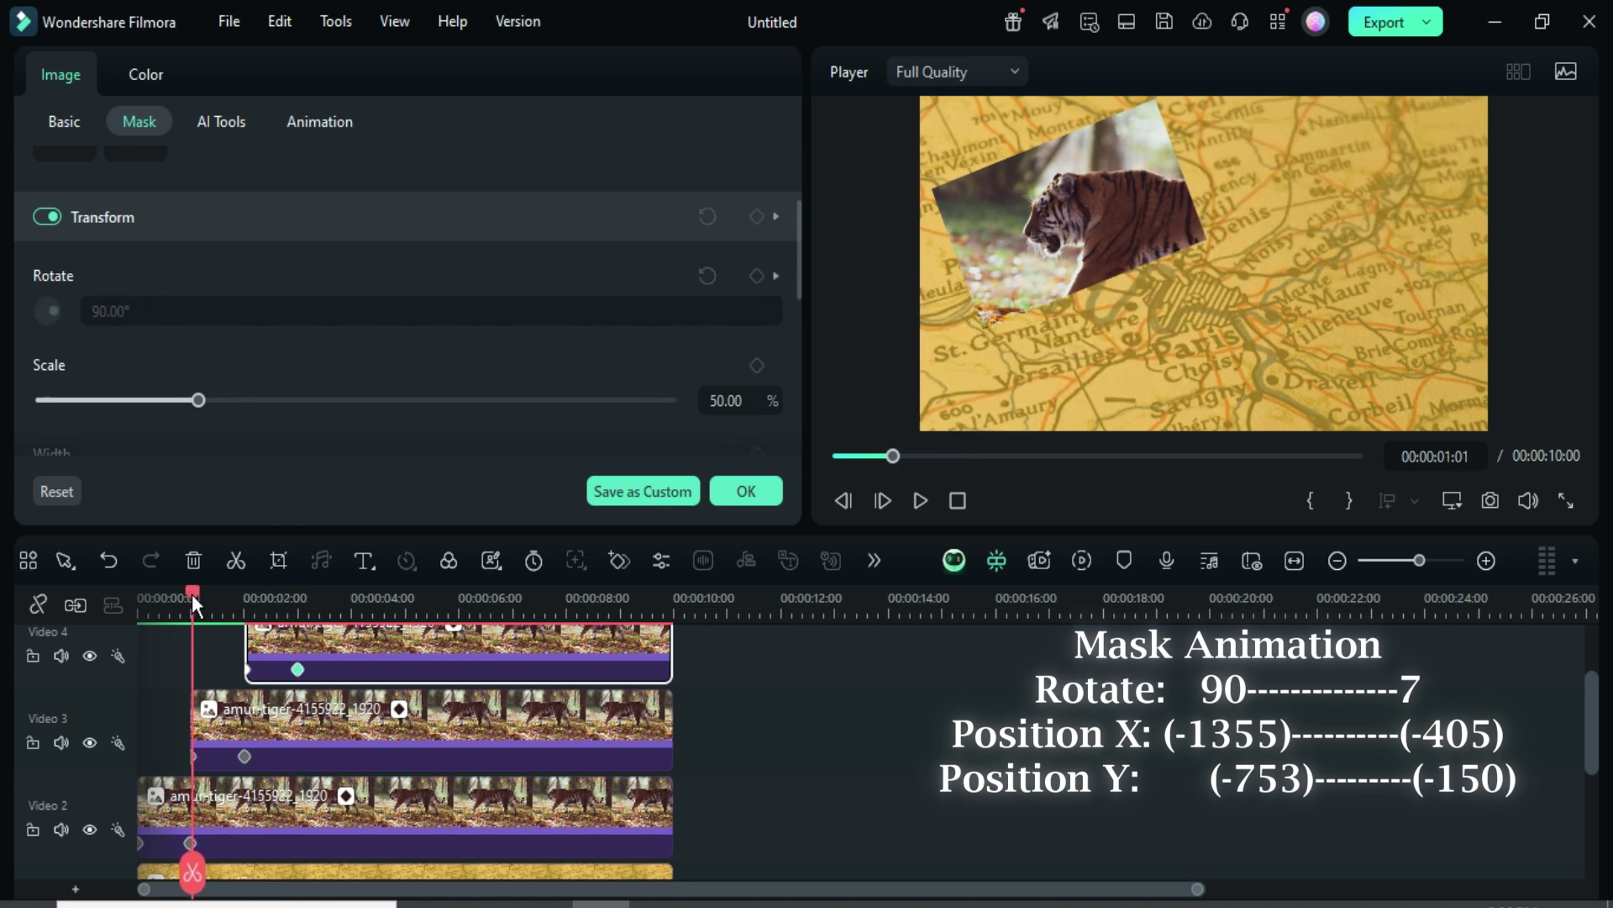
Render a preview, play back the mask animation, and close the mask settings
click(1079, 559)
click(920, 502)
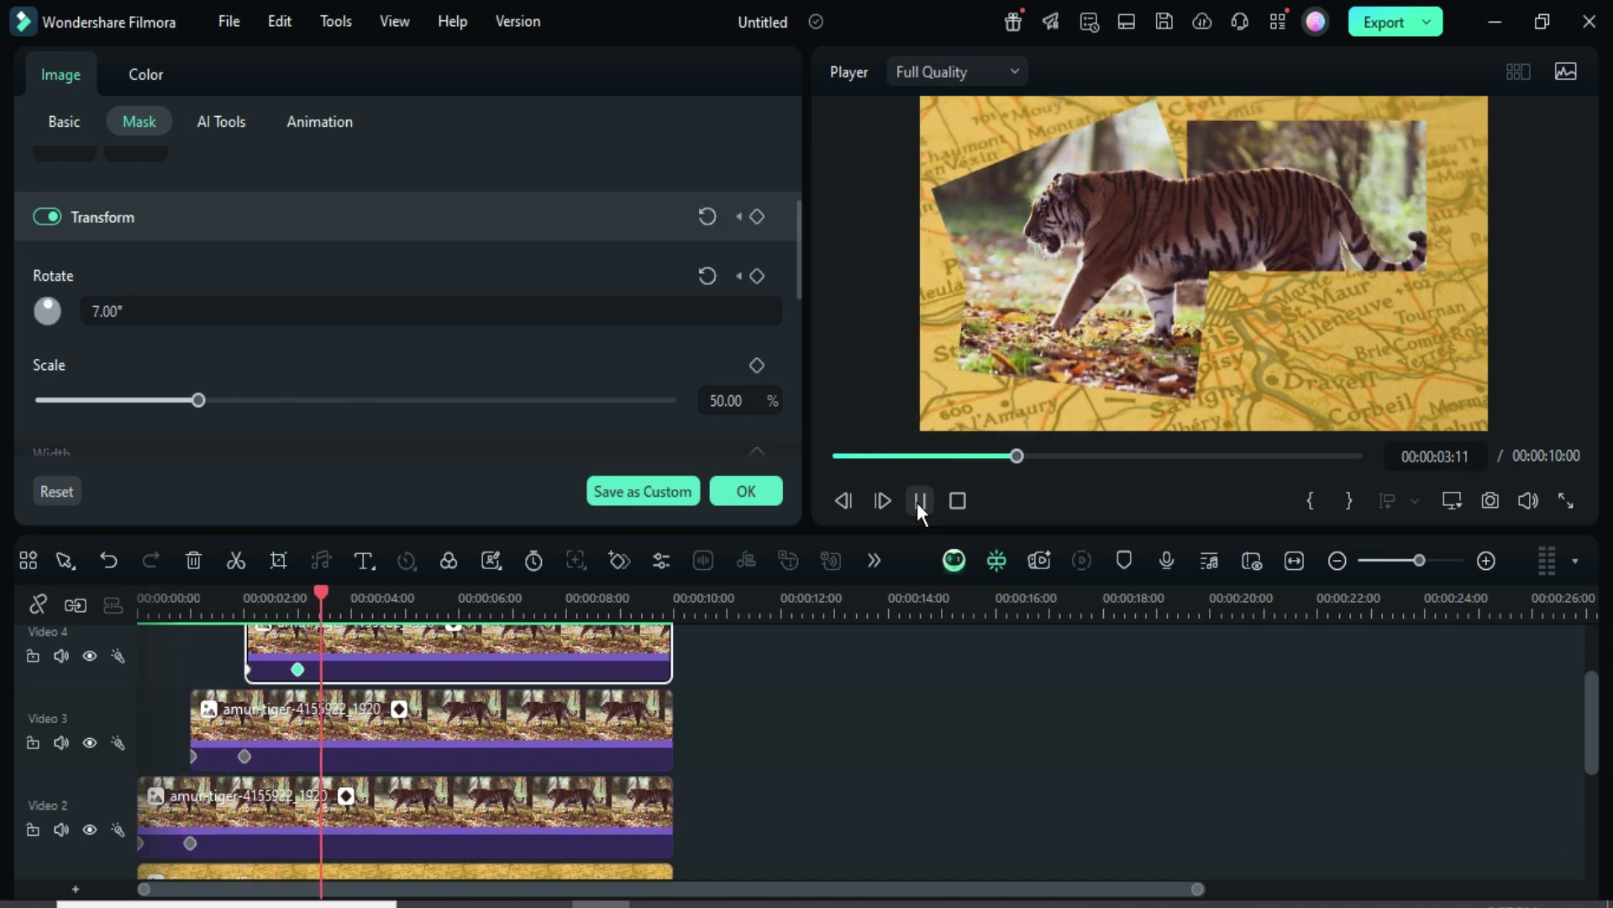
click(921, 502)
click(298, 668)
scroll(418, 710, up, 1)
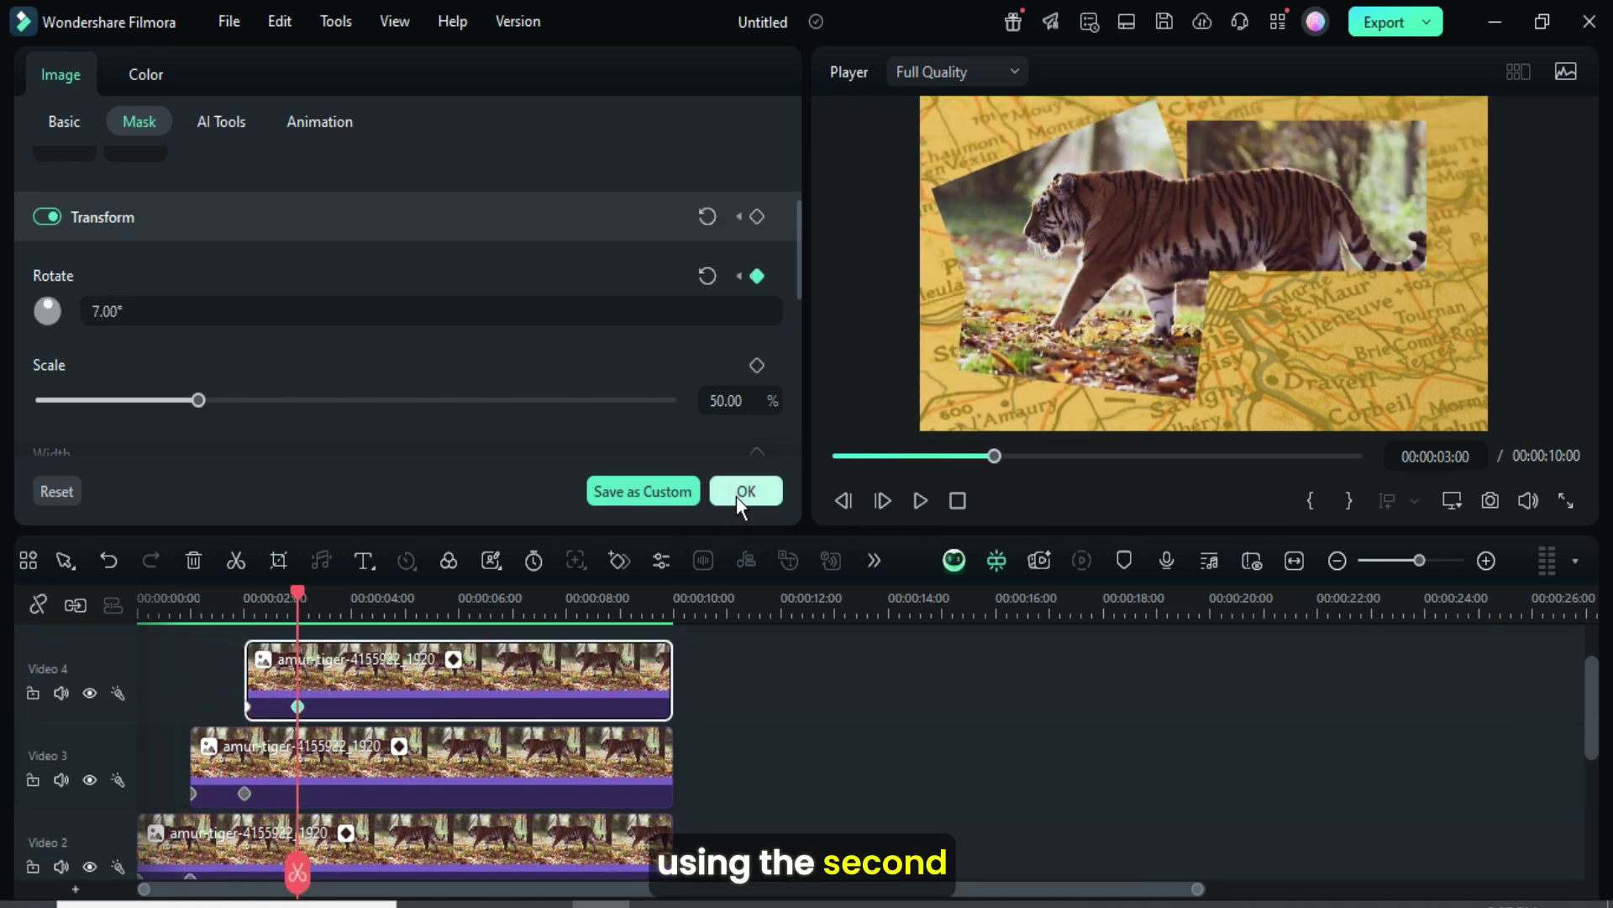
click(736, 492)
Copy the Video 4 tiger clip onto Video 5 spanning 3 to 10 seconds
scroll(422, 692, up, 2)
drag(334, 760, 388, 672)
drag(723, 679, 675, 680)
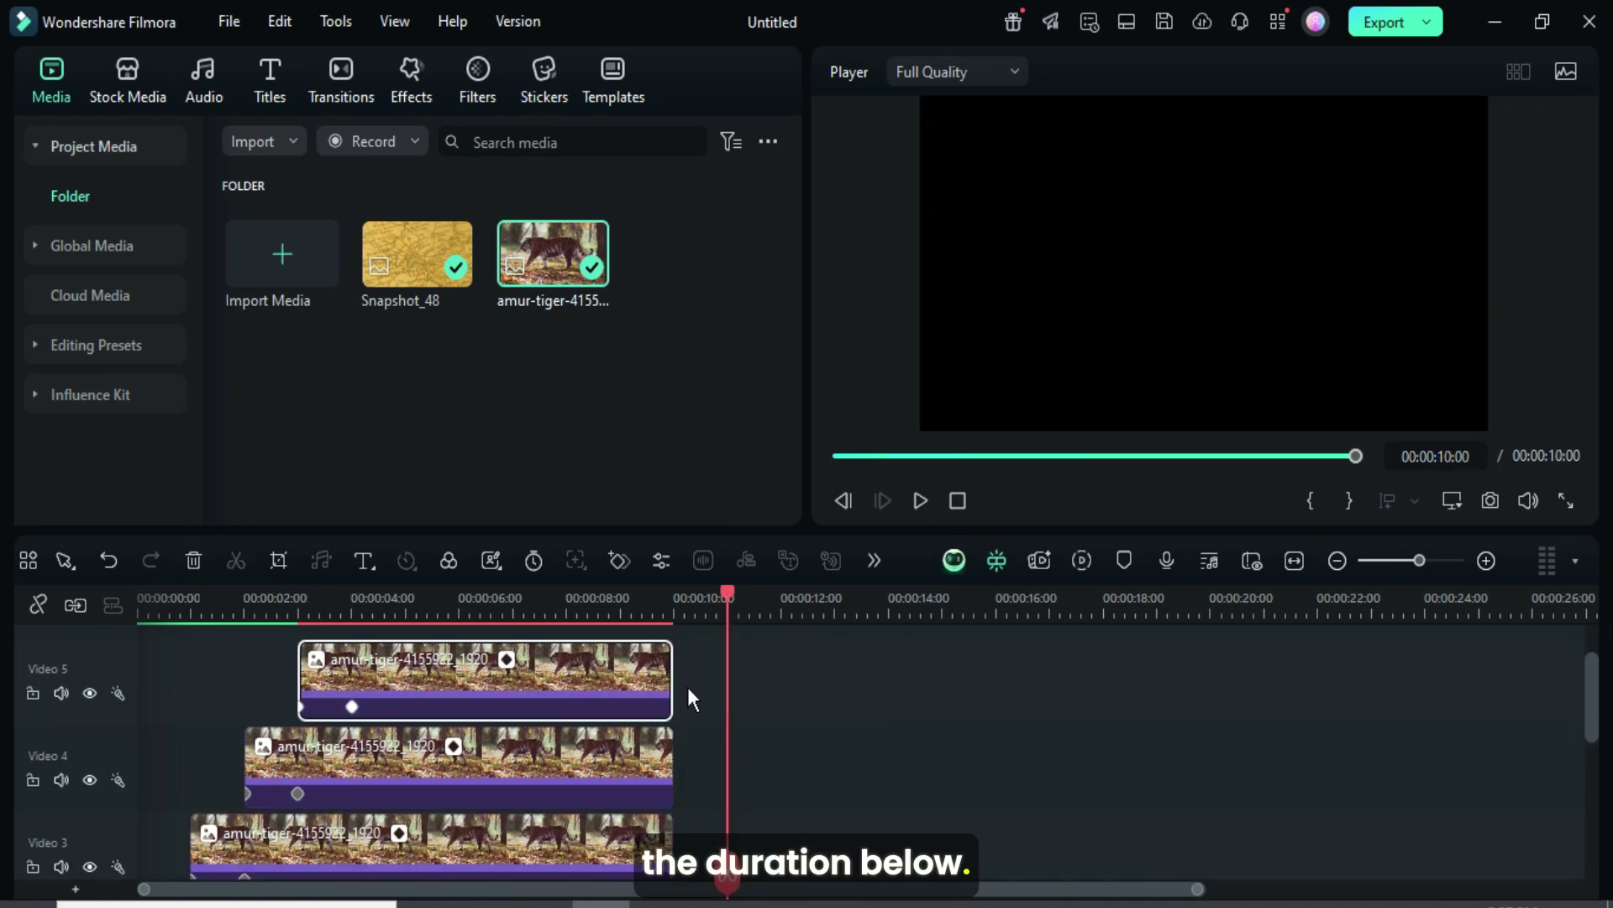
At the Video 5 clip's first mask keyframe, set rotation 127° and position X 1155, Y -720
click(352, 707)
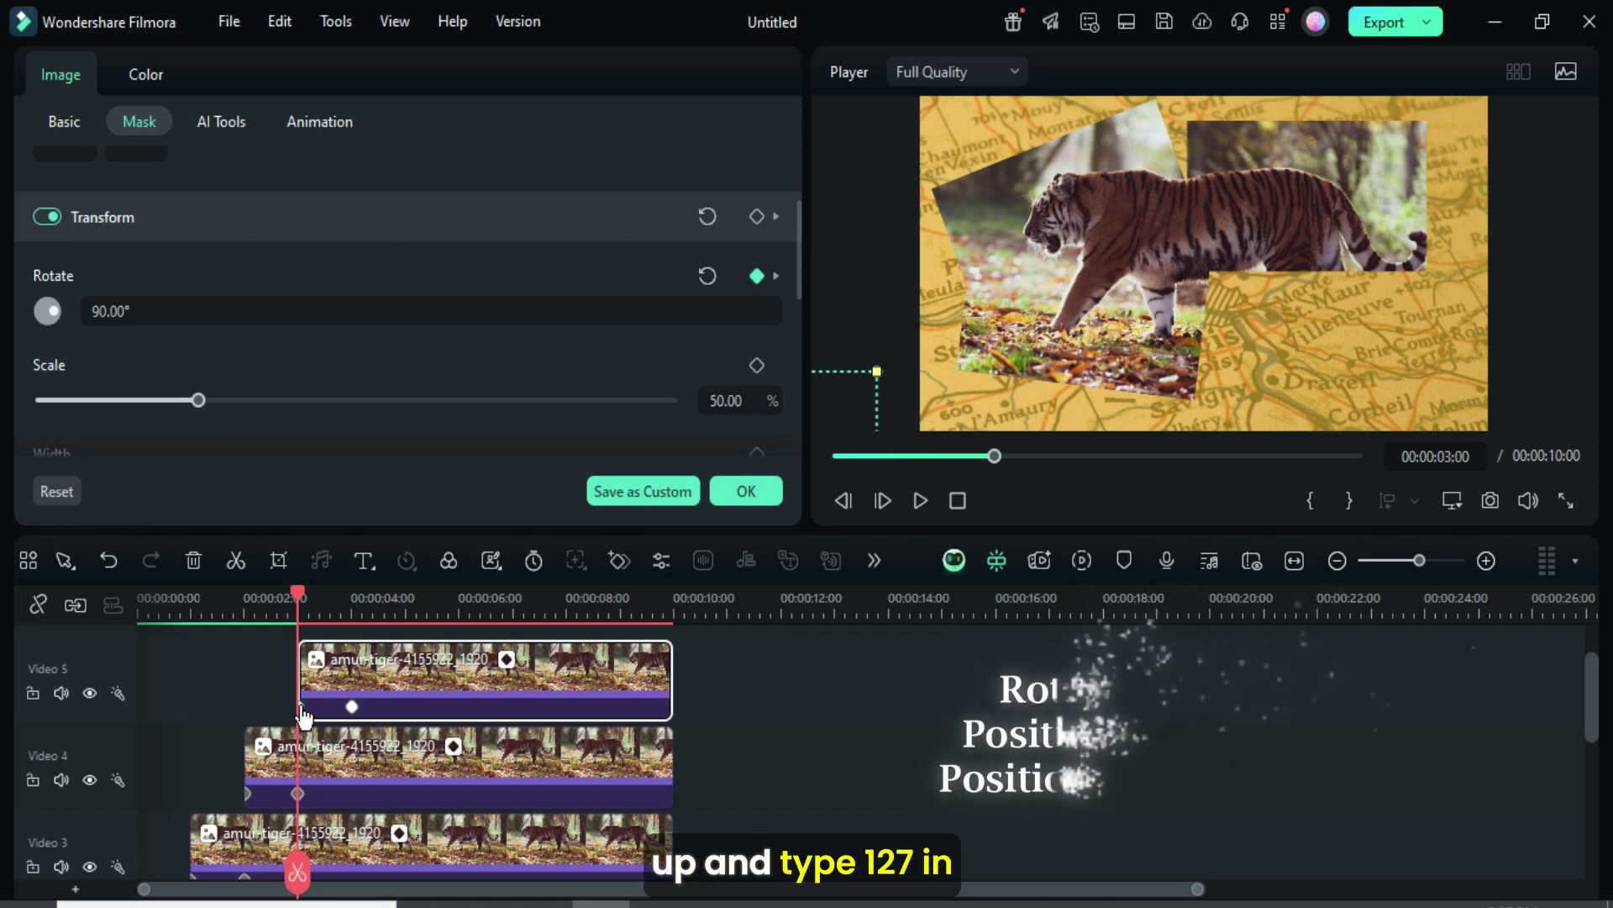
click(202, 312)
text(127)
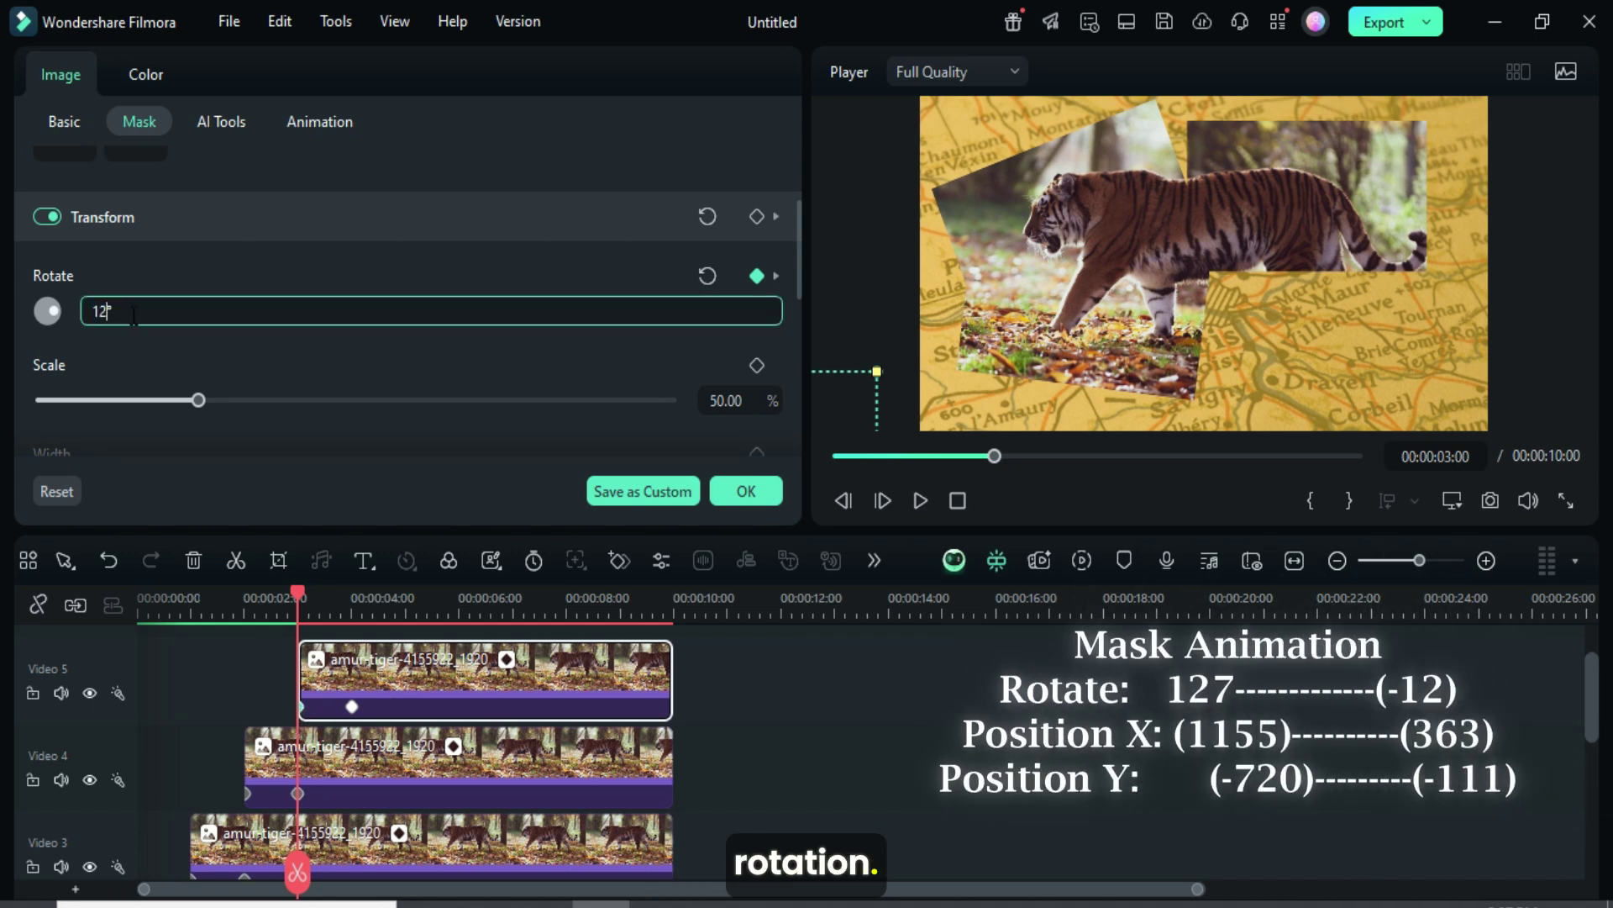
key(Return)
drag(792, 234, 792, 340)
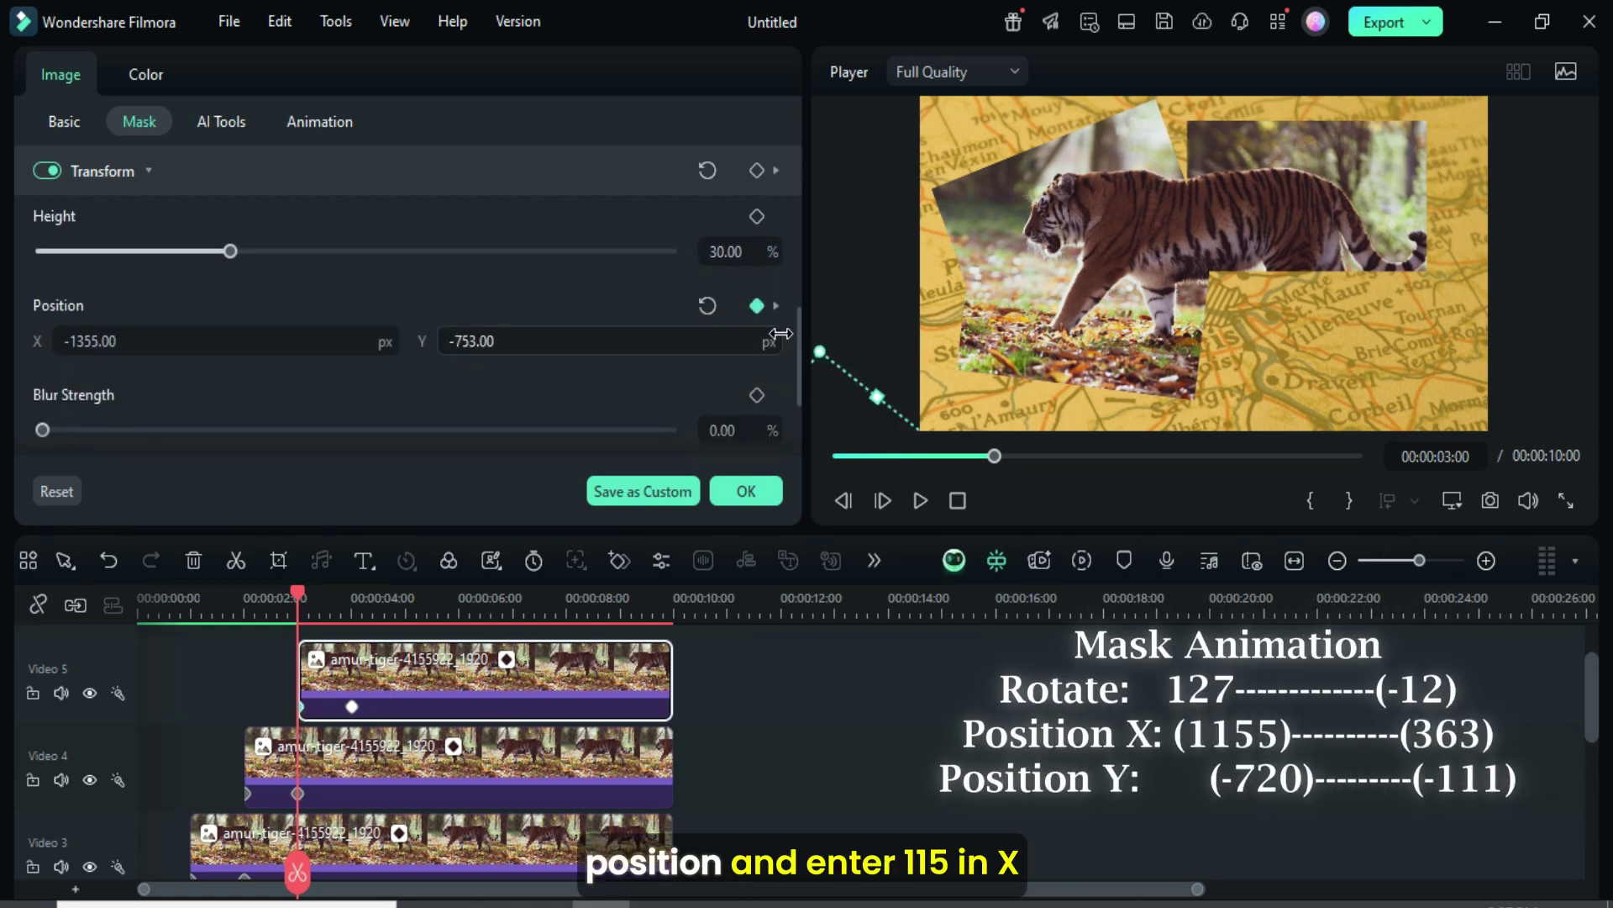
click(97, 342)
text(11)
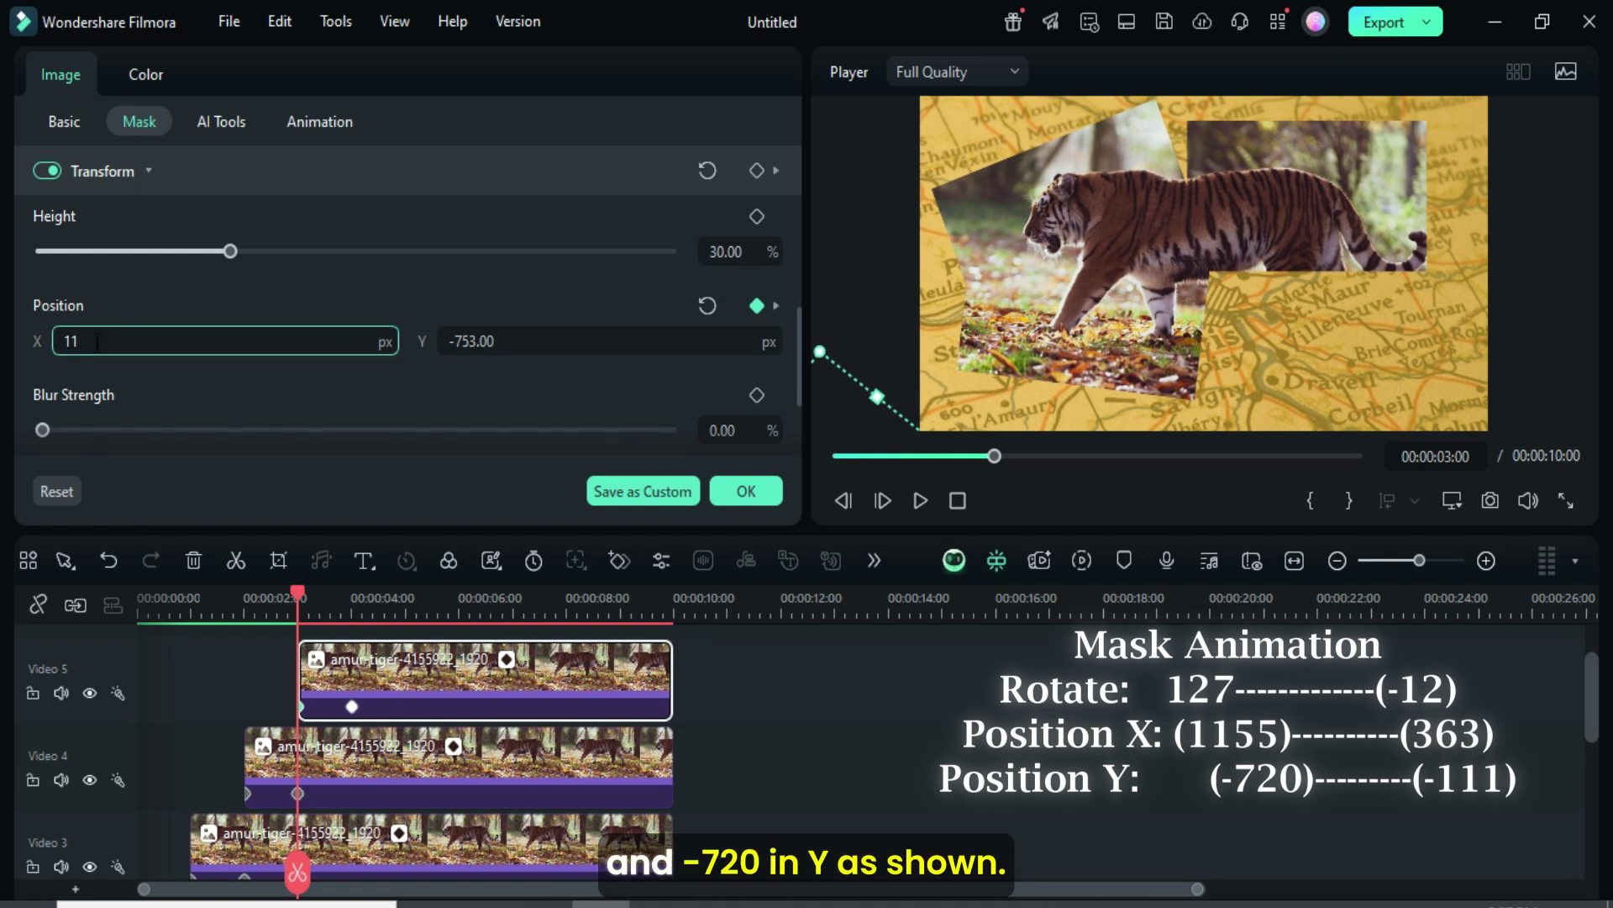
key(Tab)
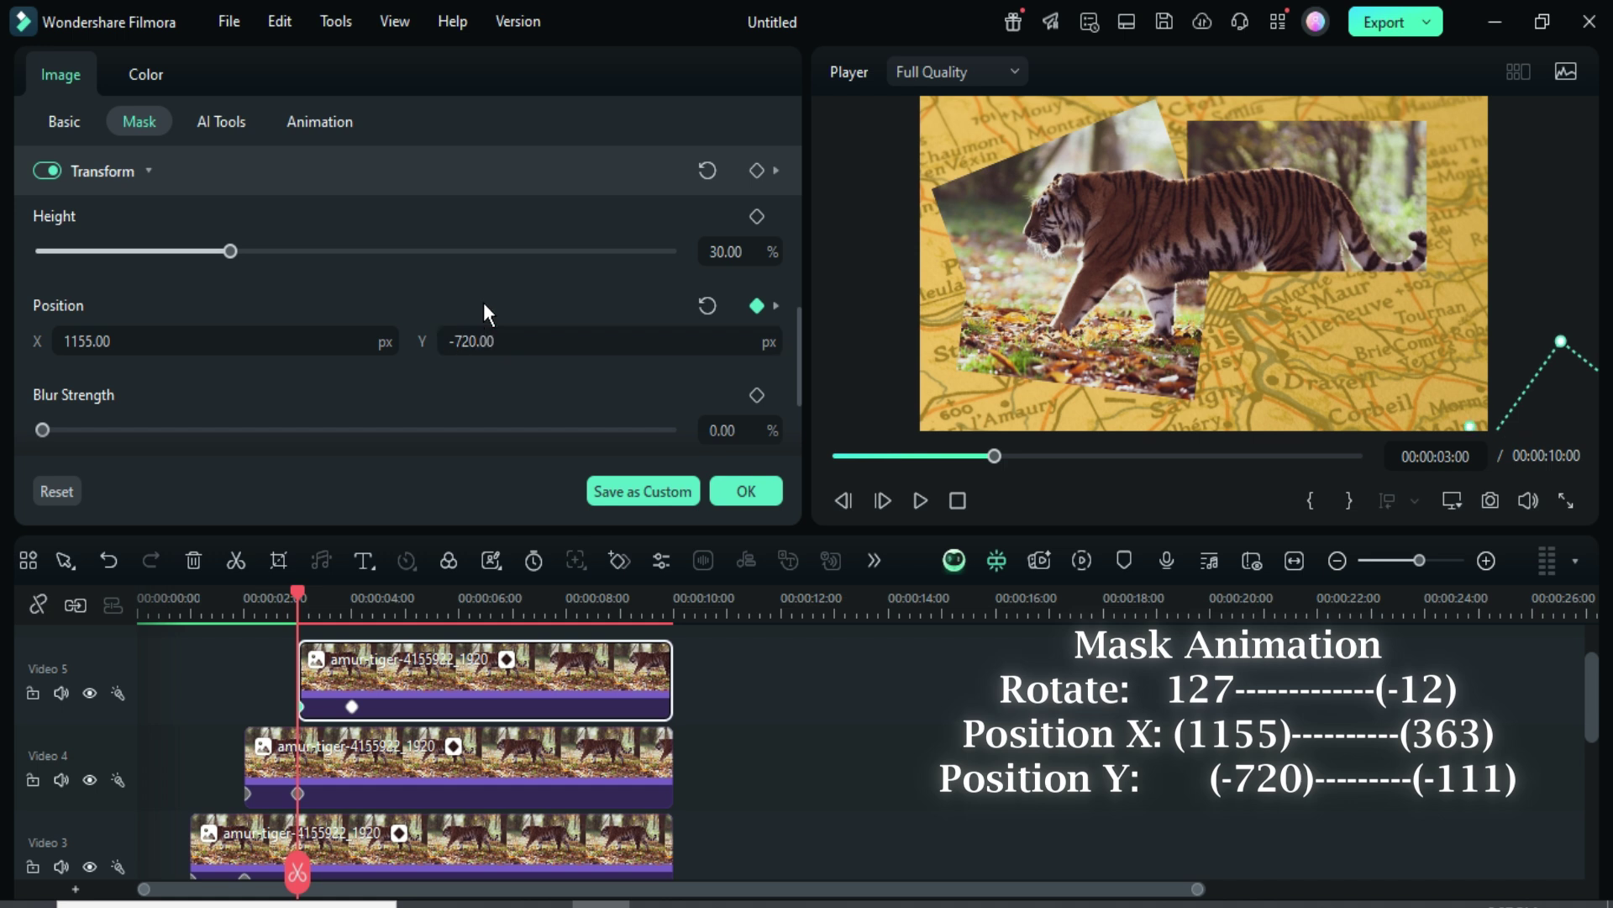
At the 4 s keyframe, set the mask to X 363, Y -111, rotation -12°, and apply
click(349, 706)
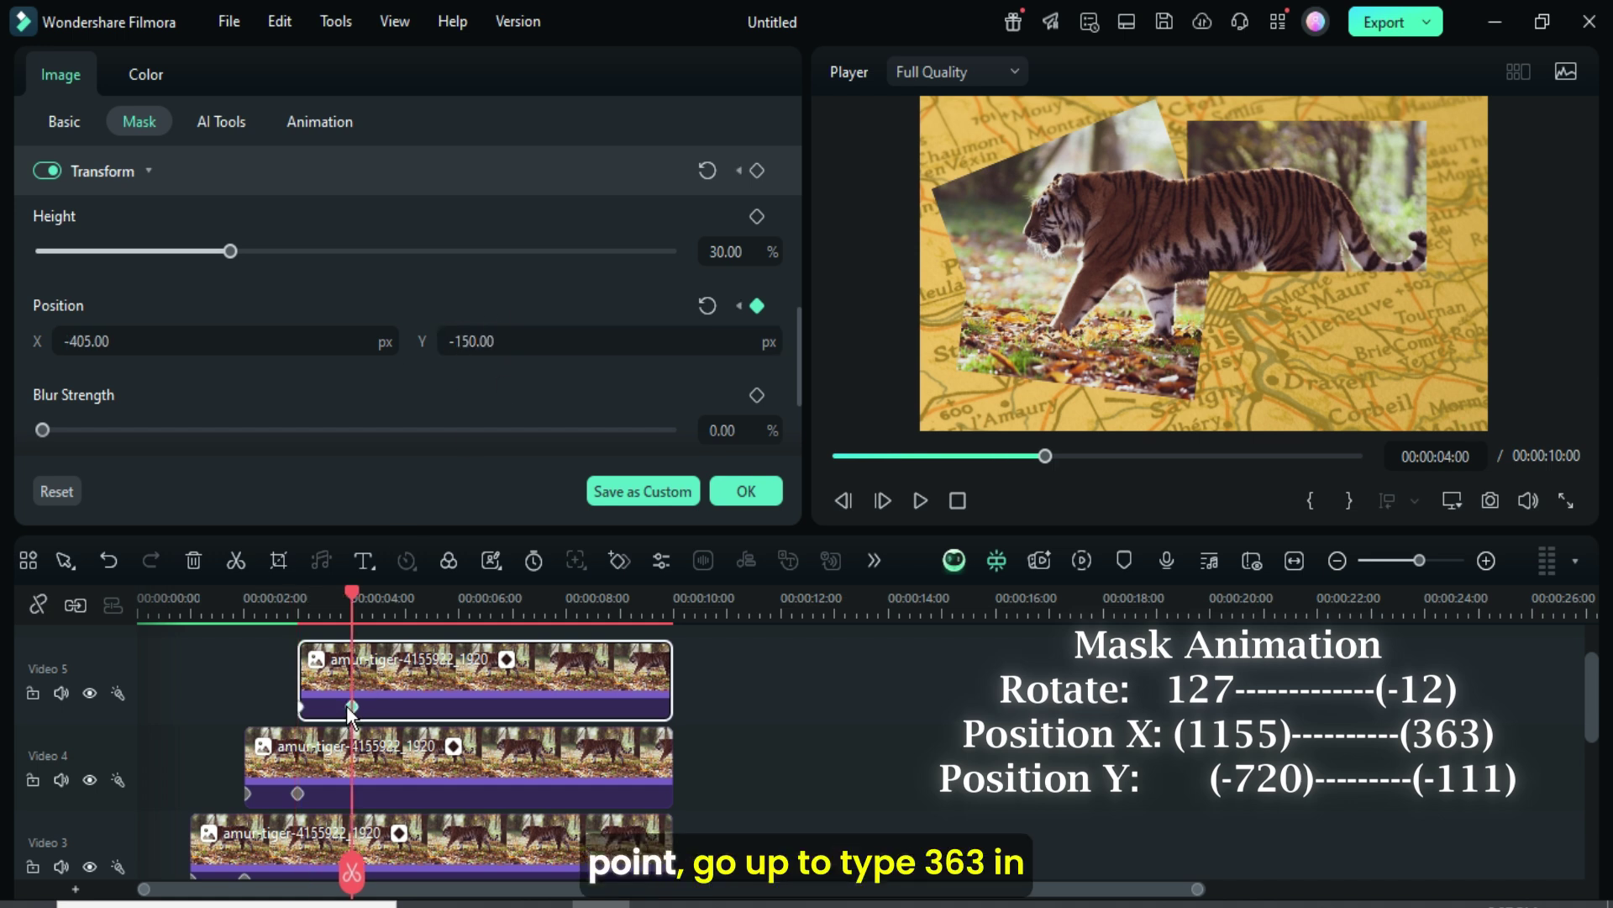
click(125, 340)
text(356)
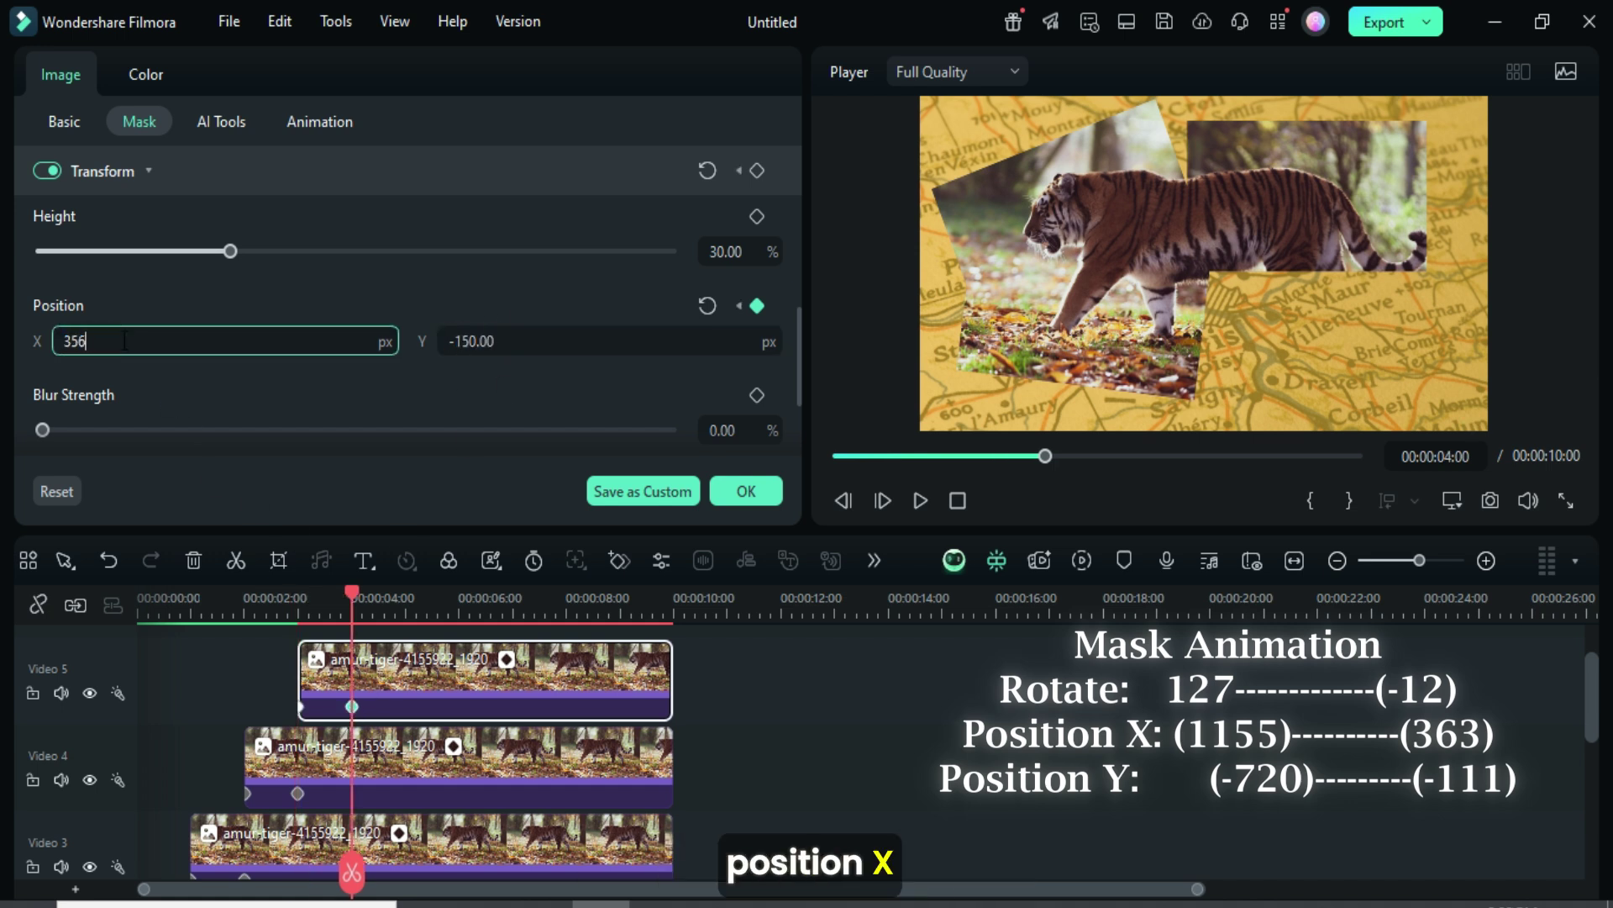
key(BackSpace)
key(BackSpace)
text(63)
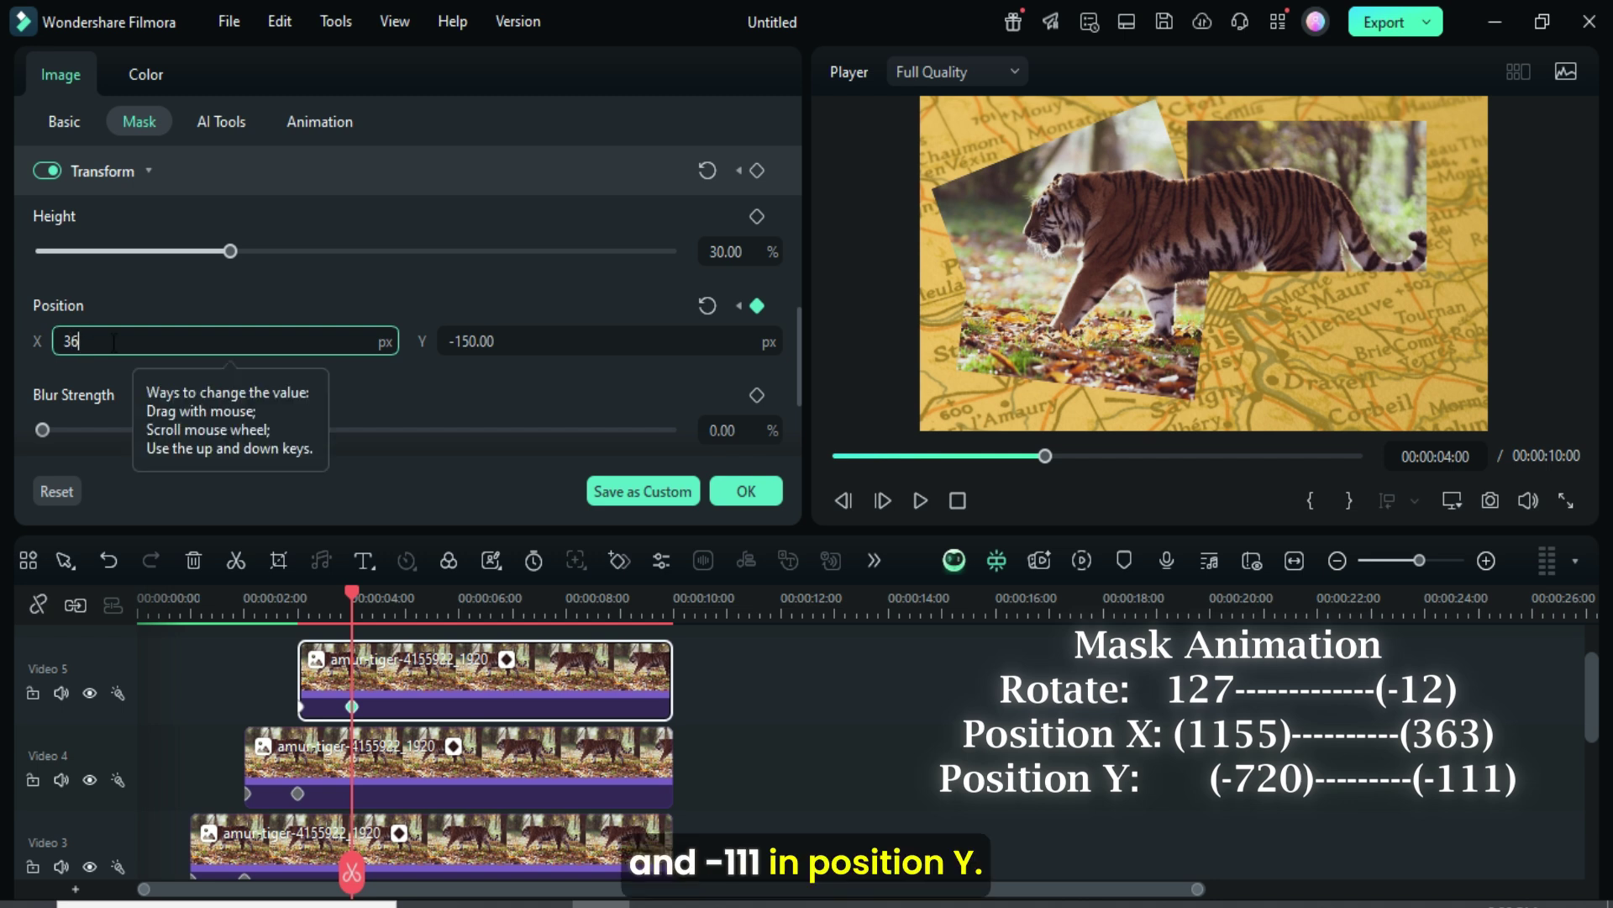
key(Return)
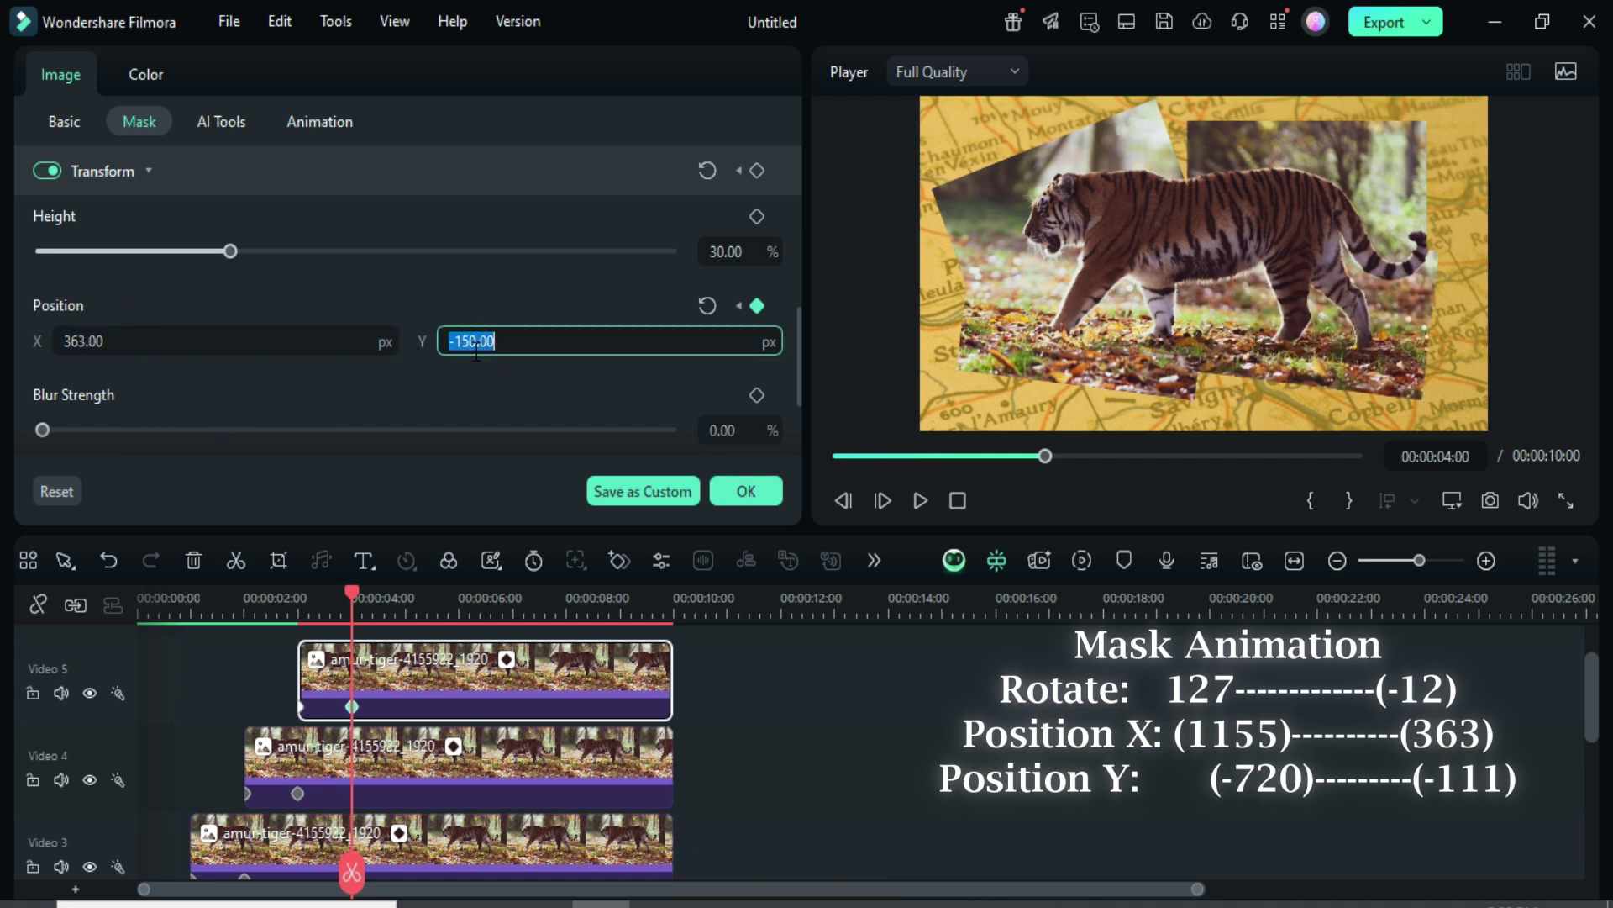
key(Return)
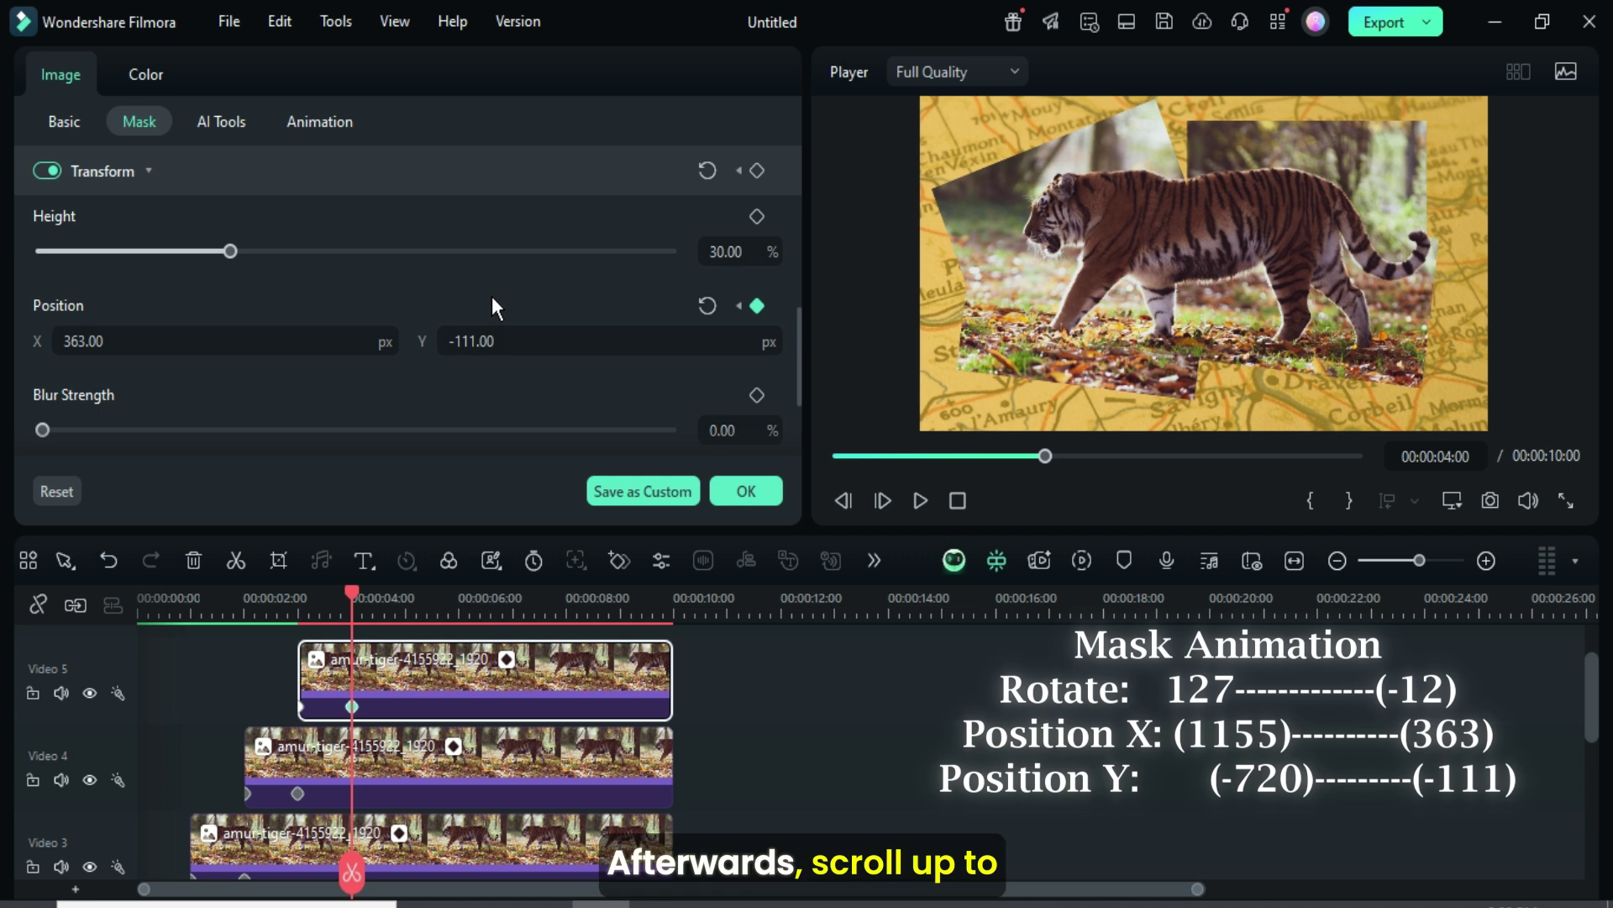
drag(803, 337, 788, 219)
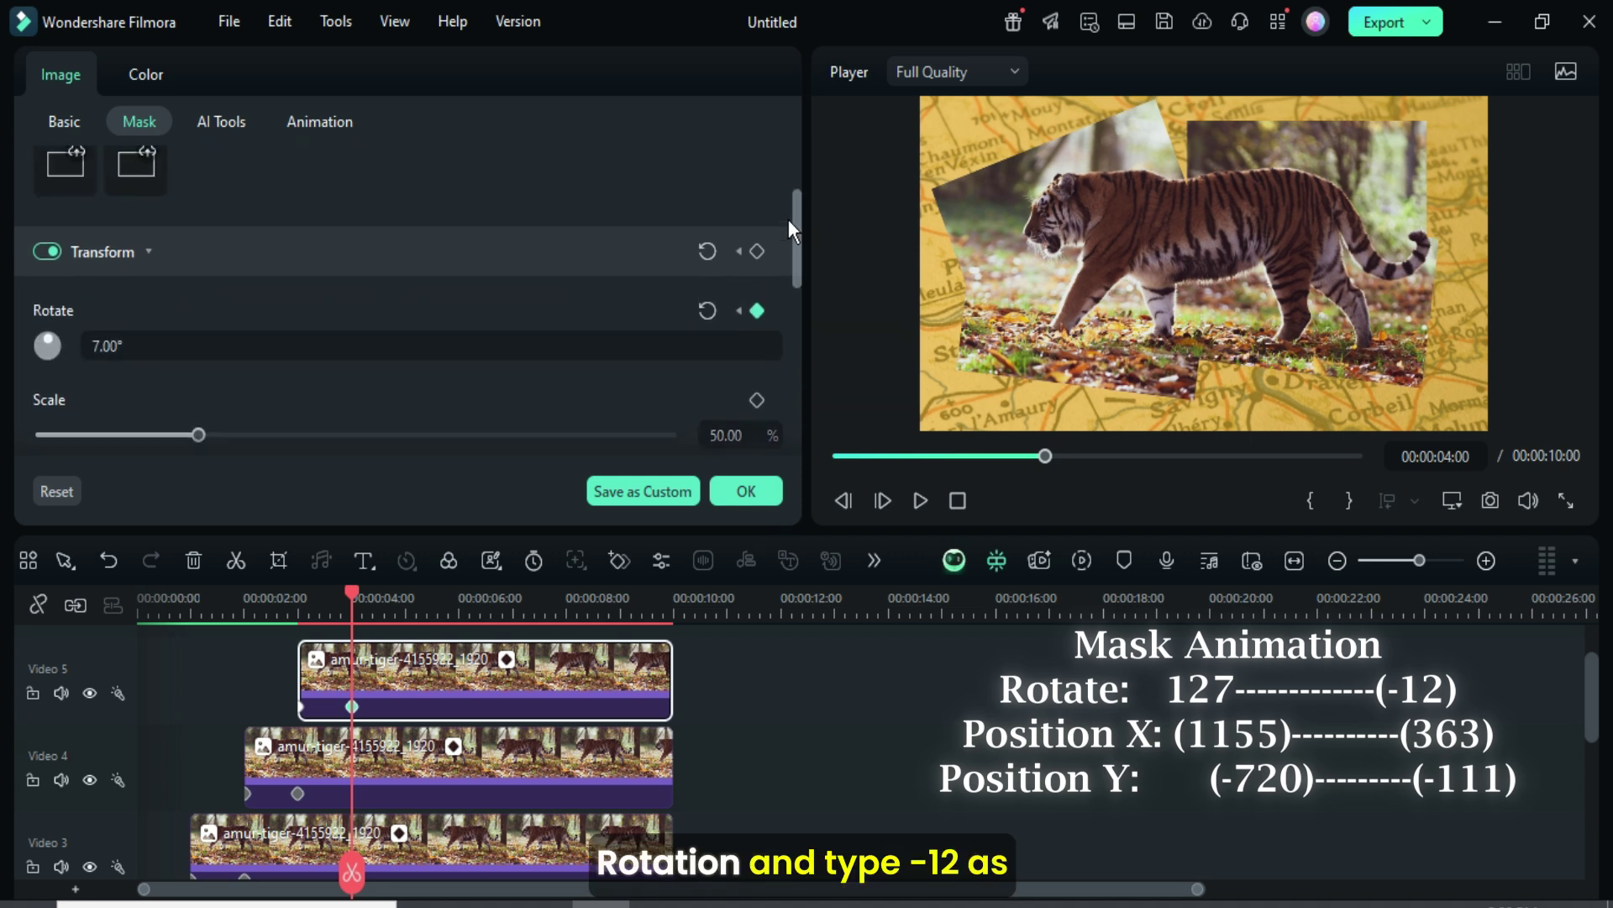
click(107, 351)
text(-1)
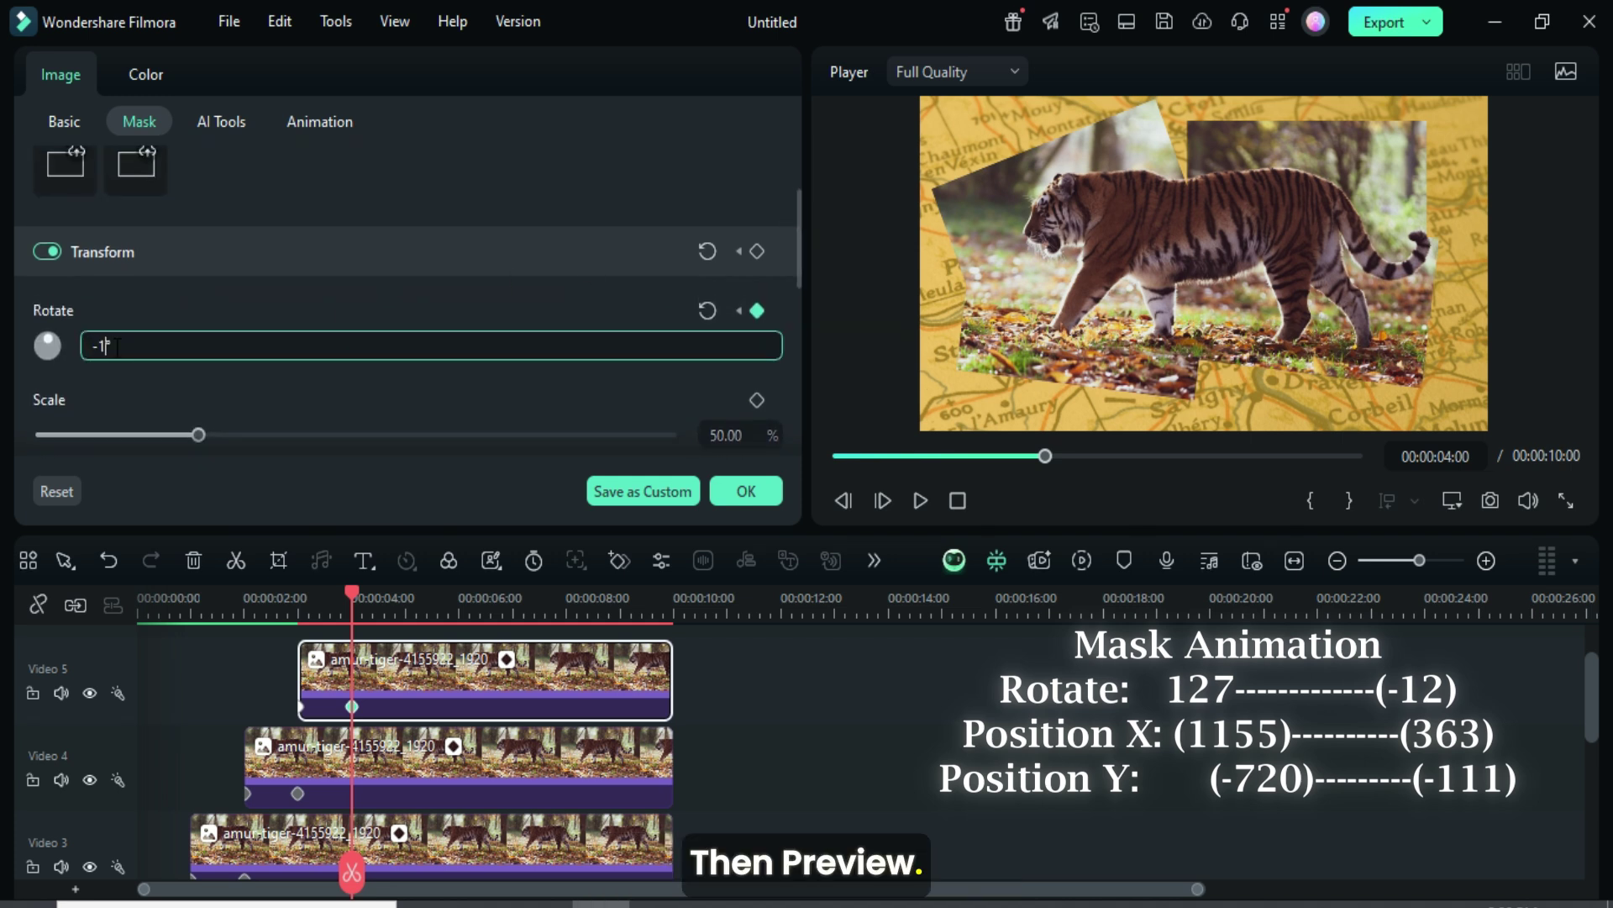
text(2)
key(Return)
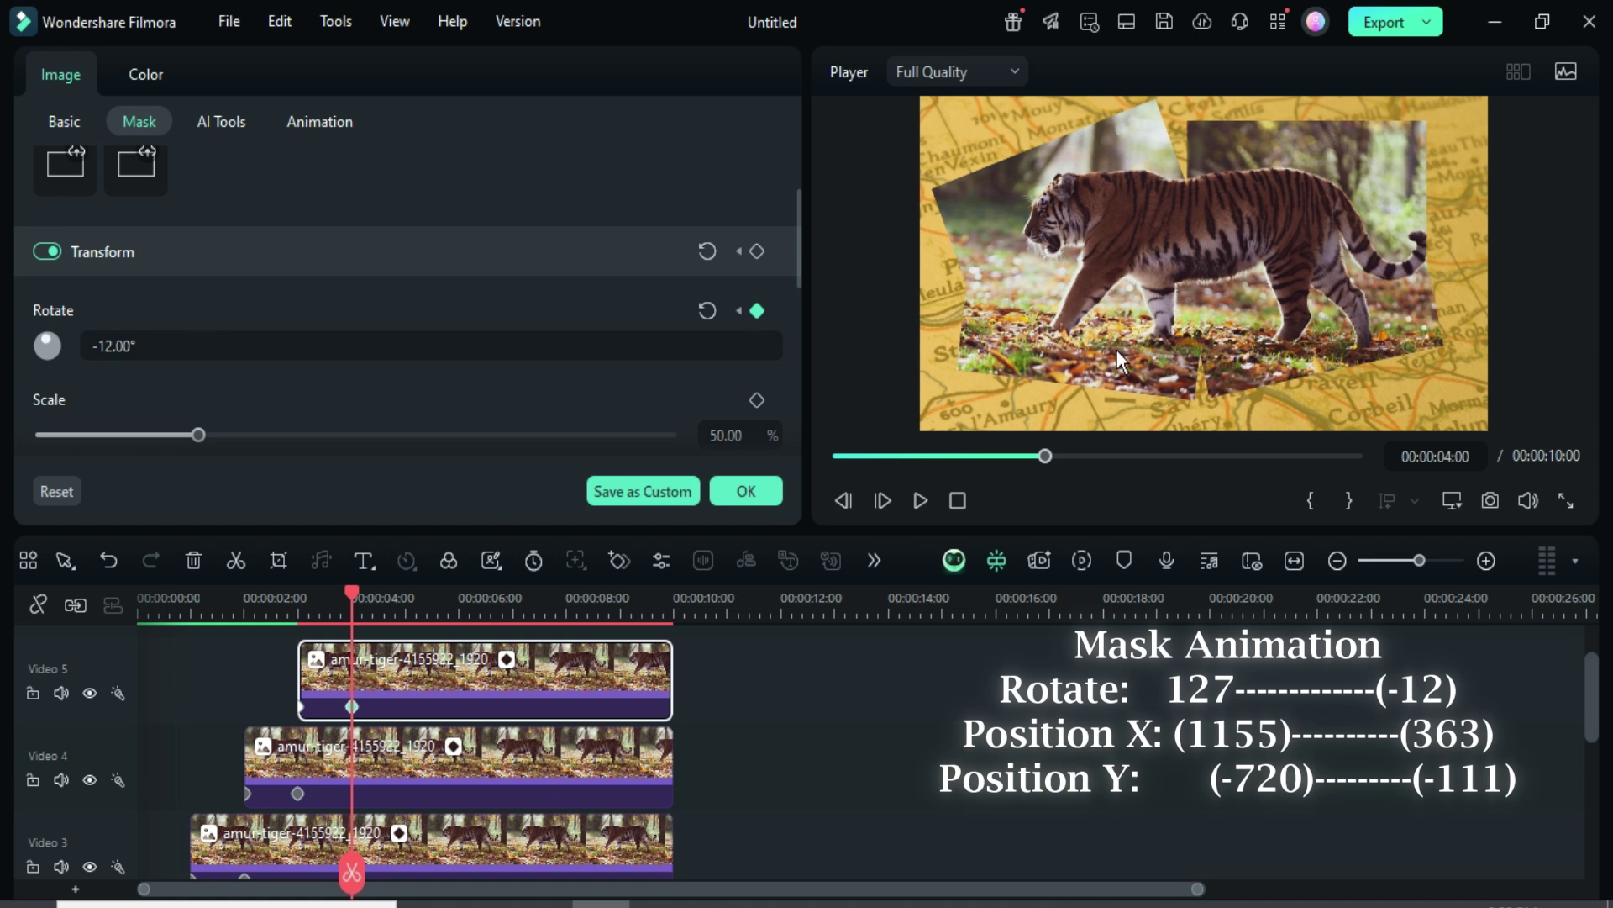
click(736, 486)
click(833, 455)
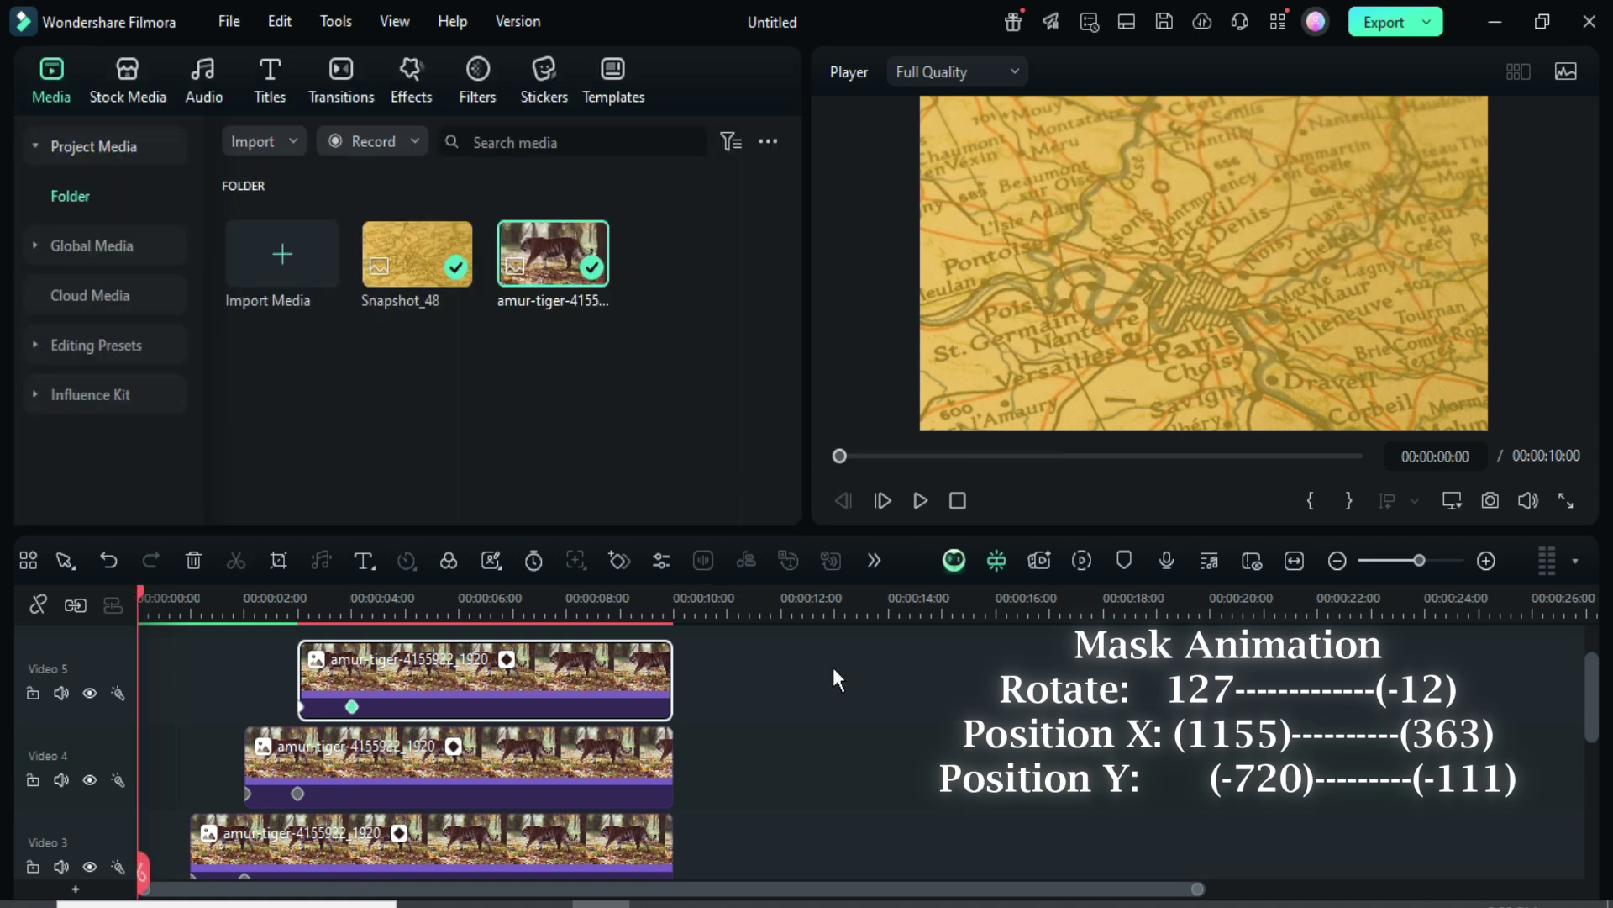
scroll(834, 668, down, 2)
click(1082, 560)
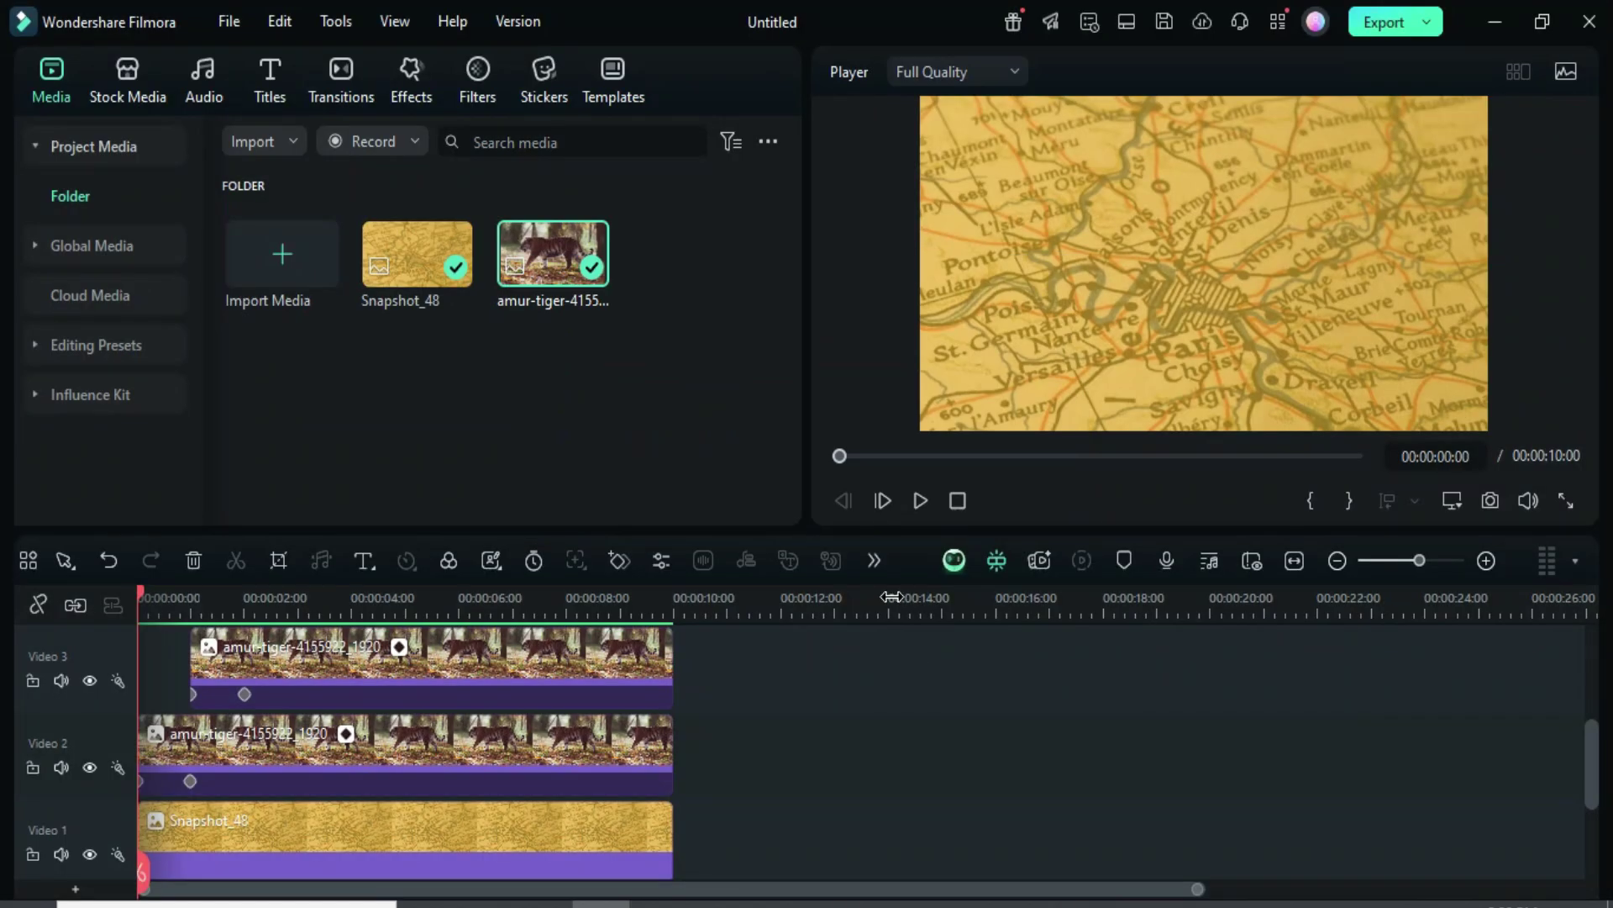
click(920, 501)
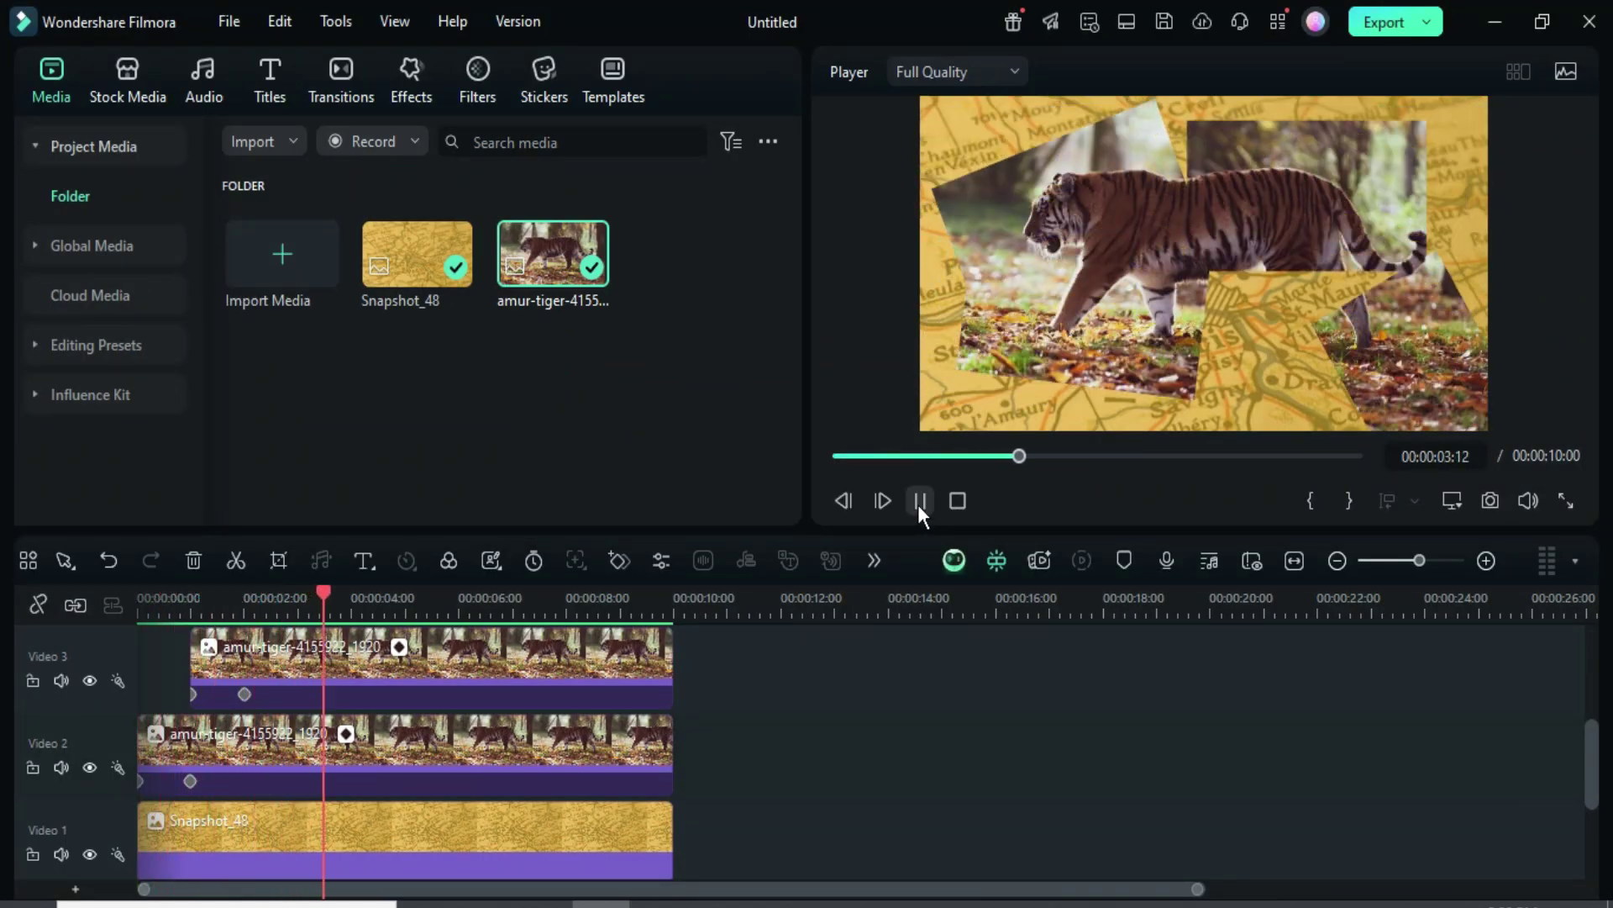
click(920, 502)
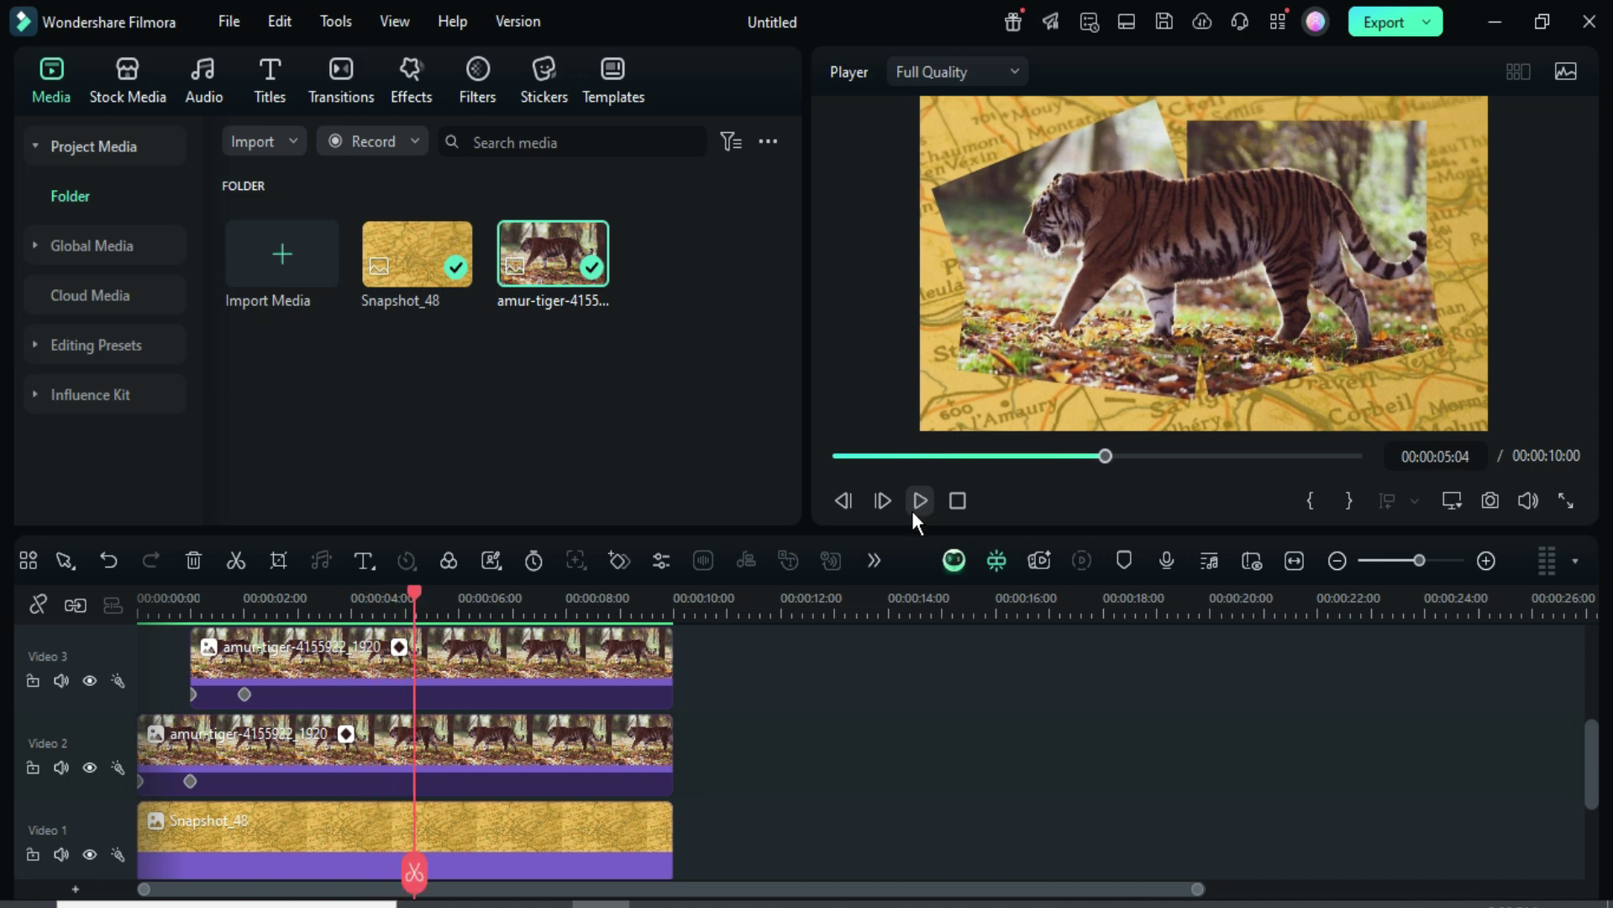
click(838, 458)
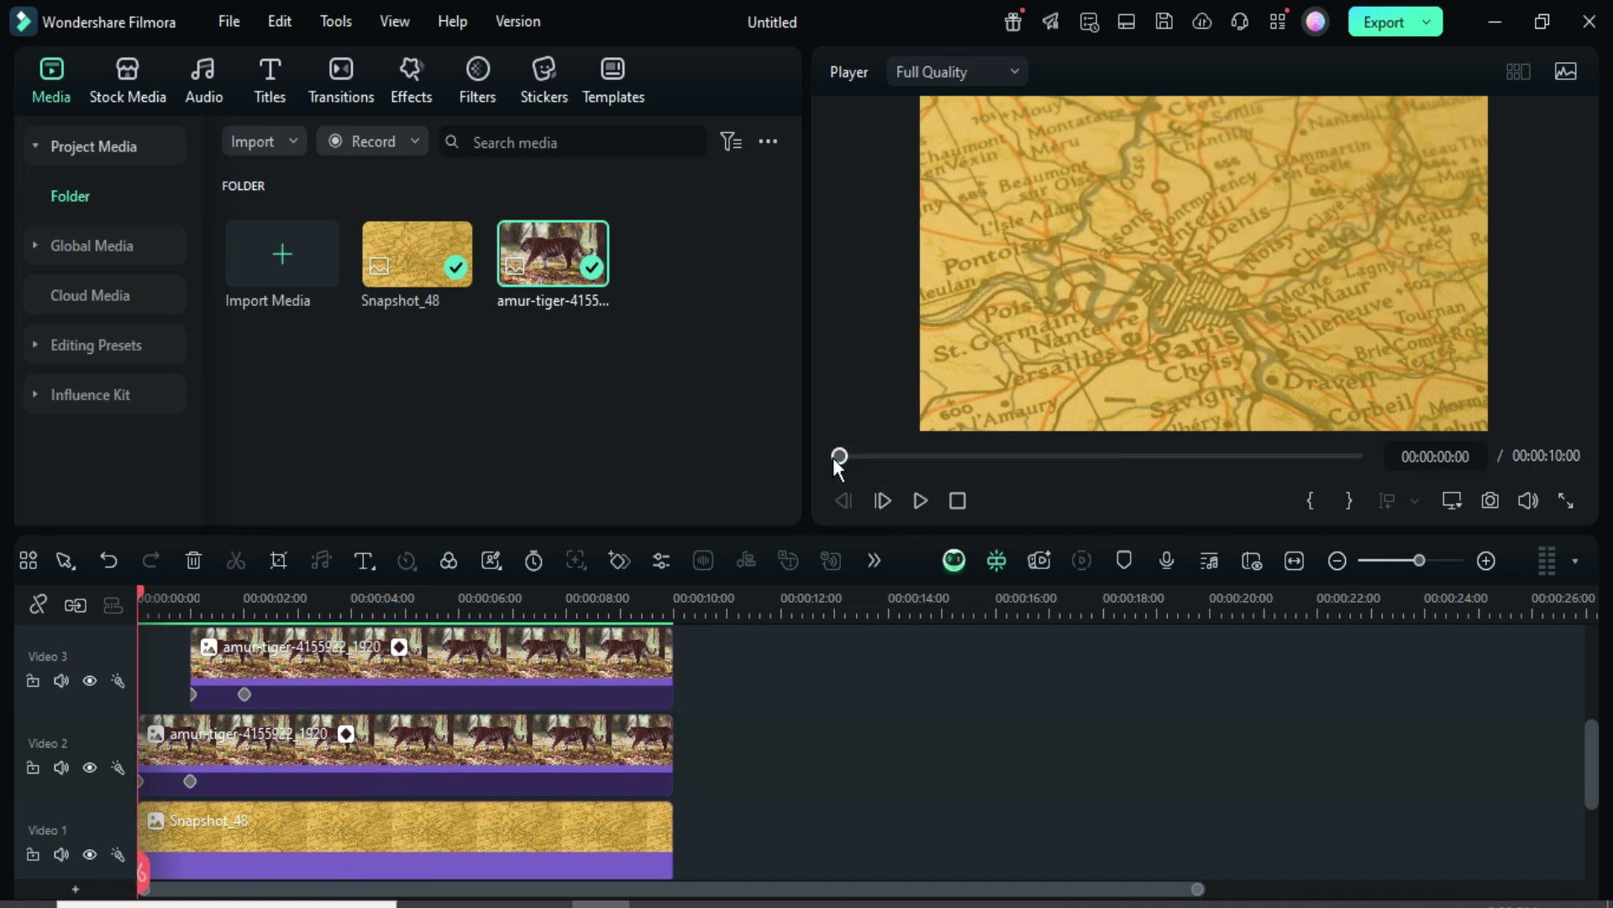
Apply Flash transitions to the starts of the Video 2 and Video 3 tiger clips
click(346, 79)
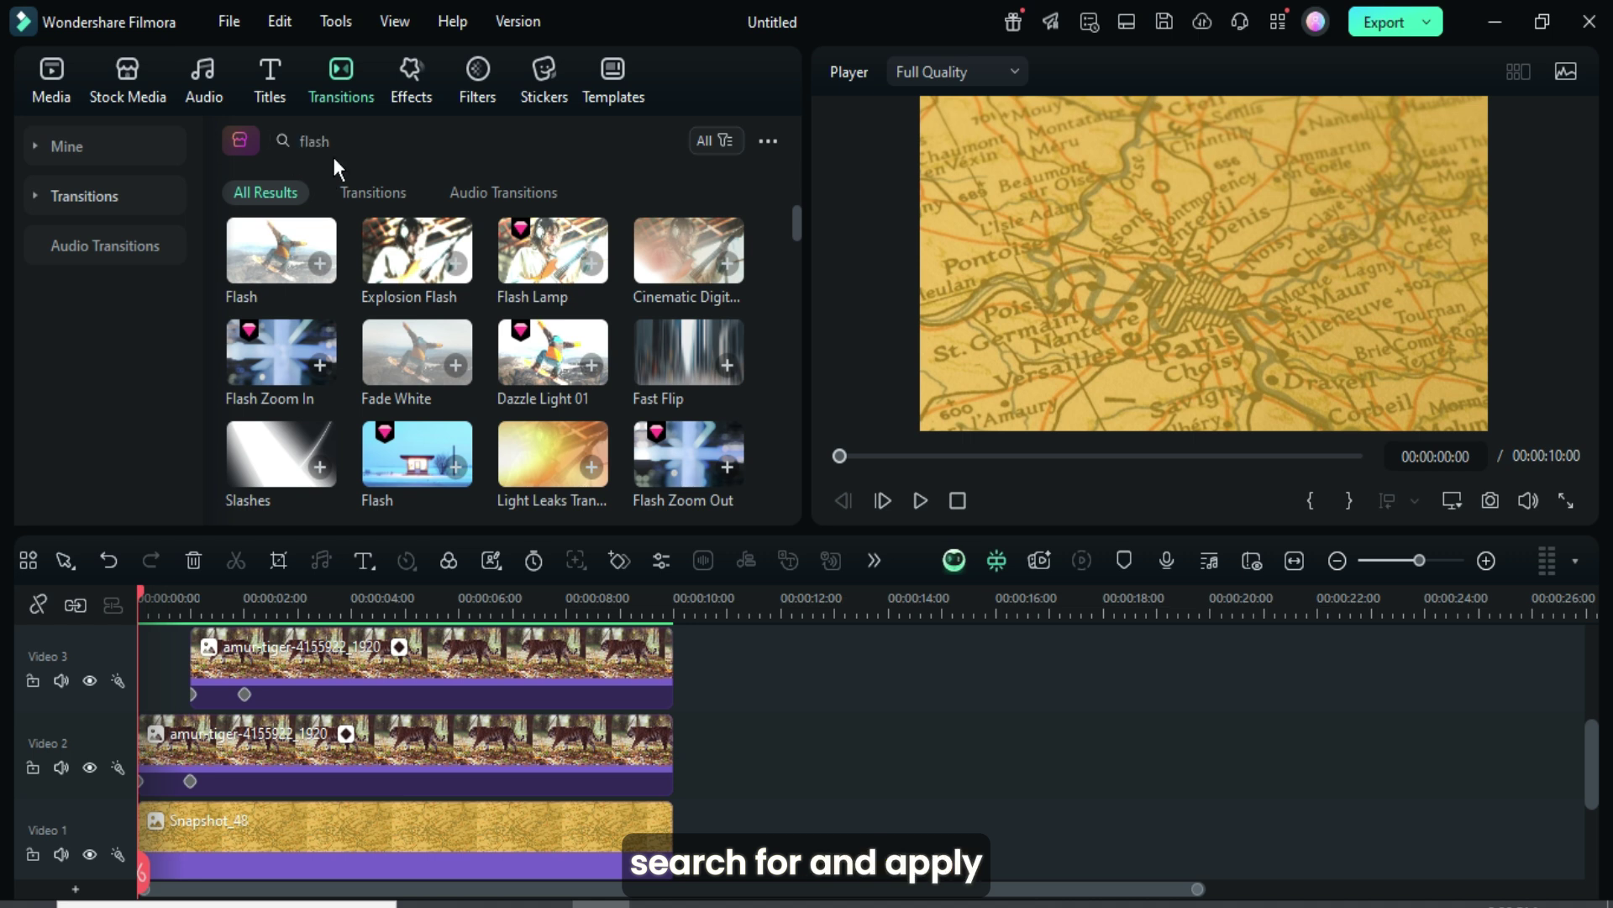
scroll(793, 215, down, 1)
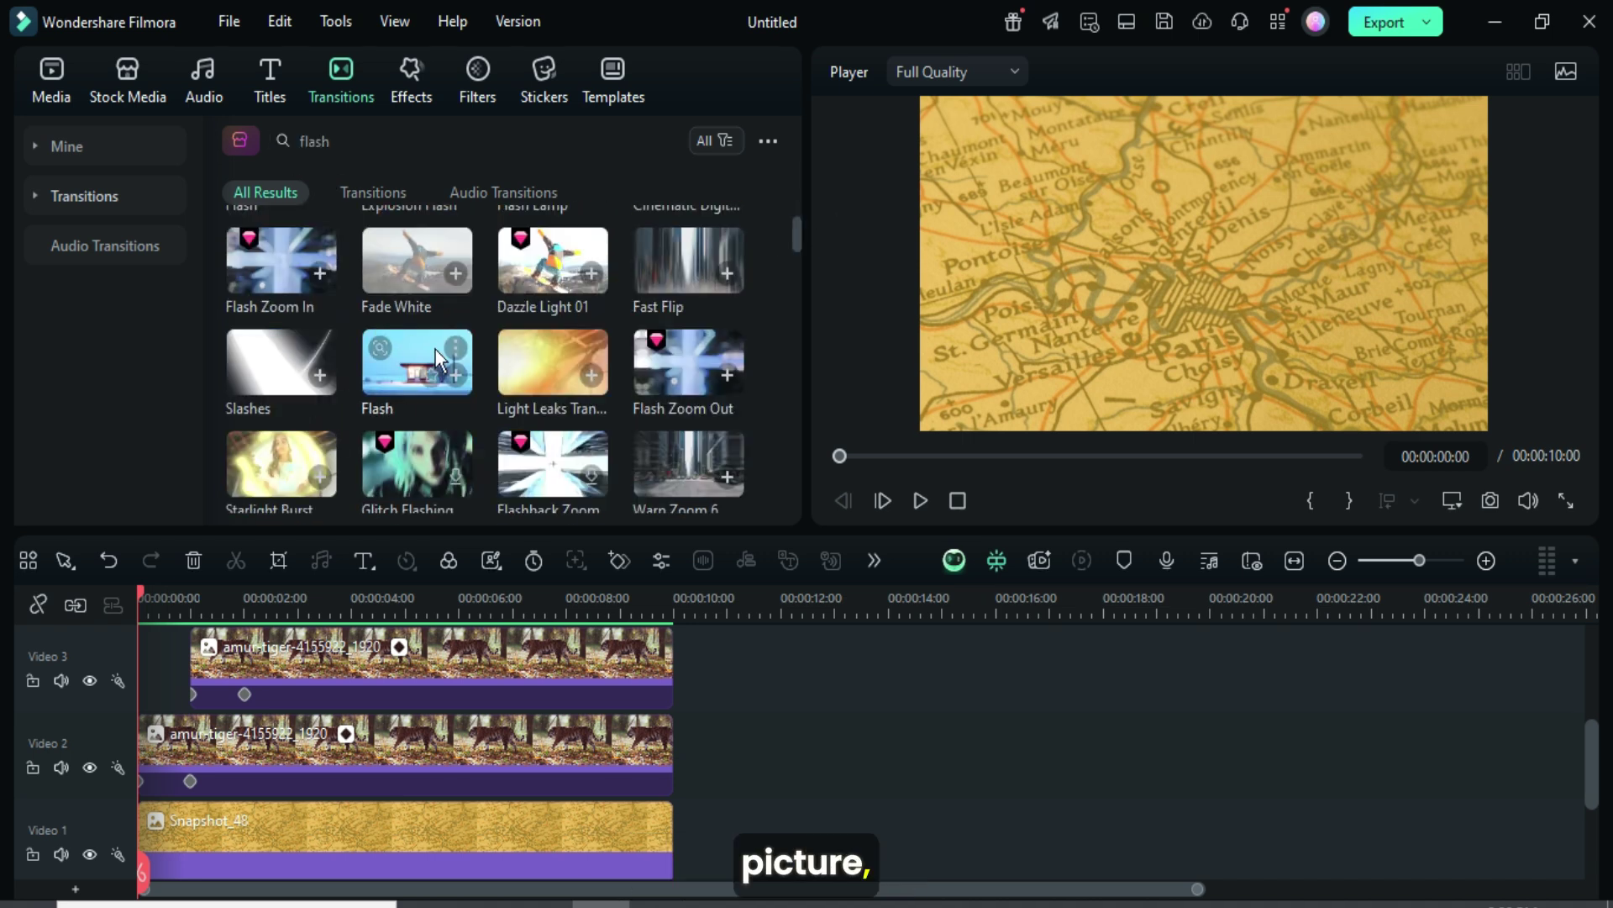
drag(436, 349, 192, 754)
drag(417, 361, 220, 672)
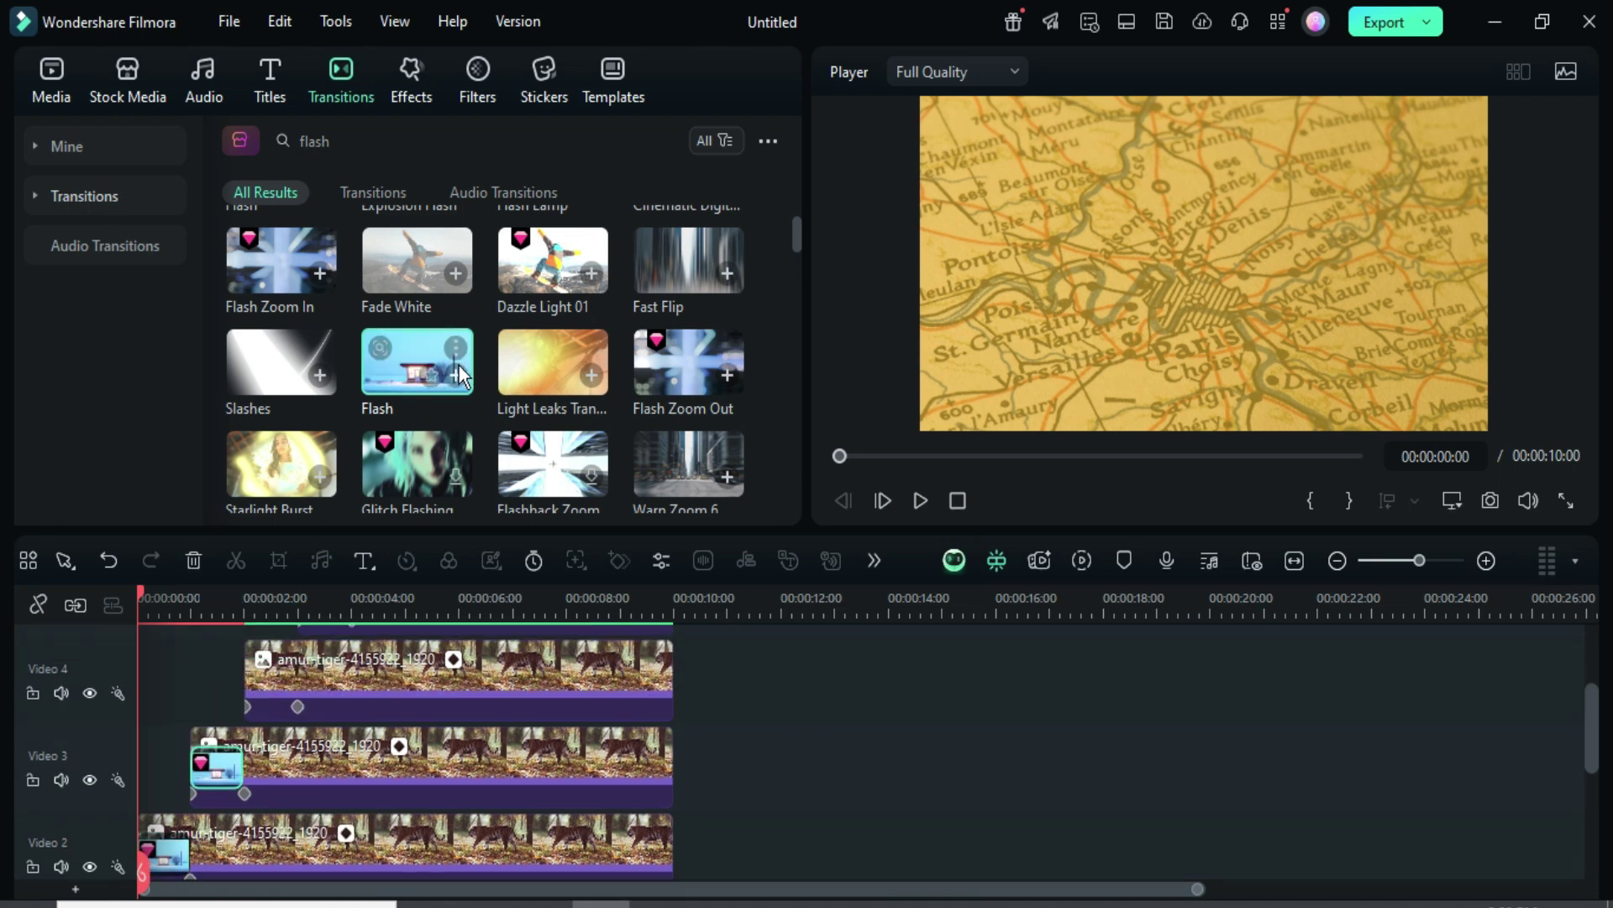
Add one-second Flash transitions to the starts of the Video 4 and Video 5 clips
drag(461, 375, 304, 679)
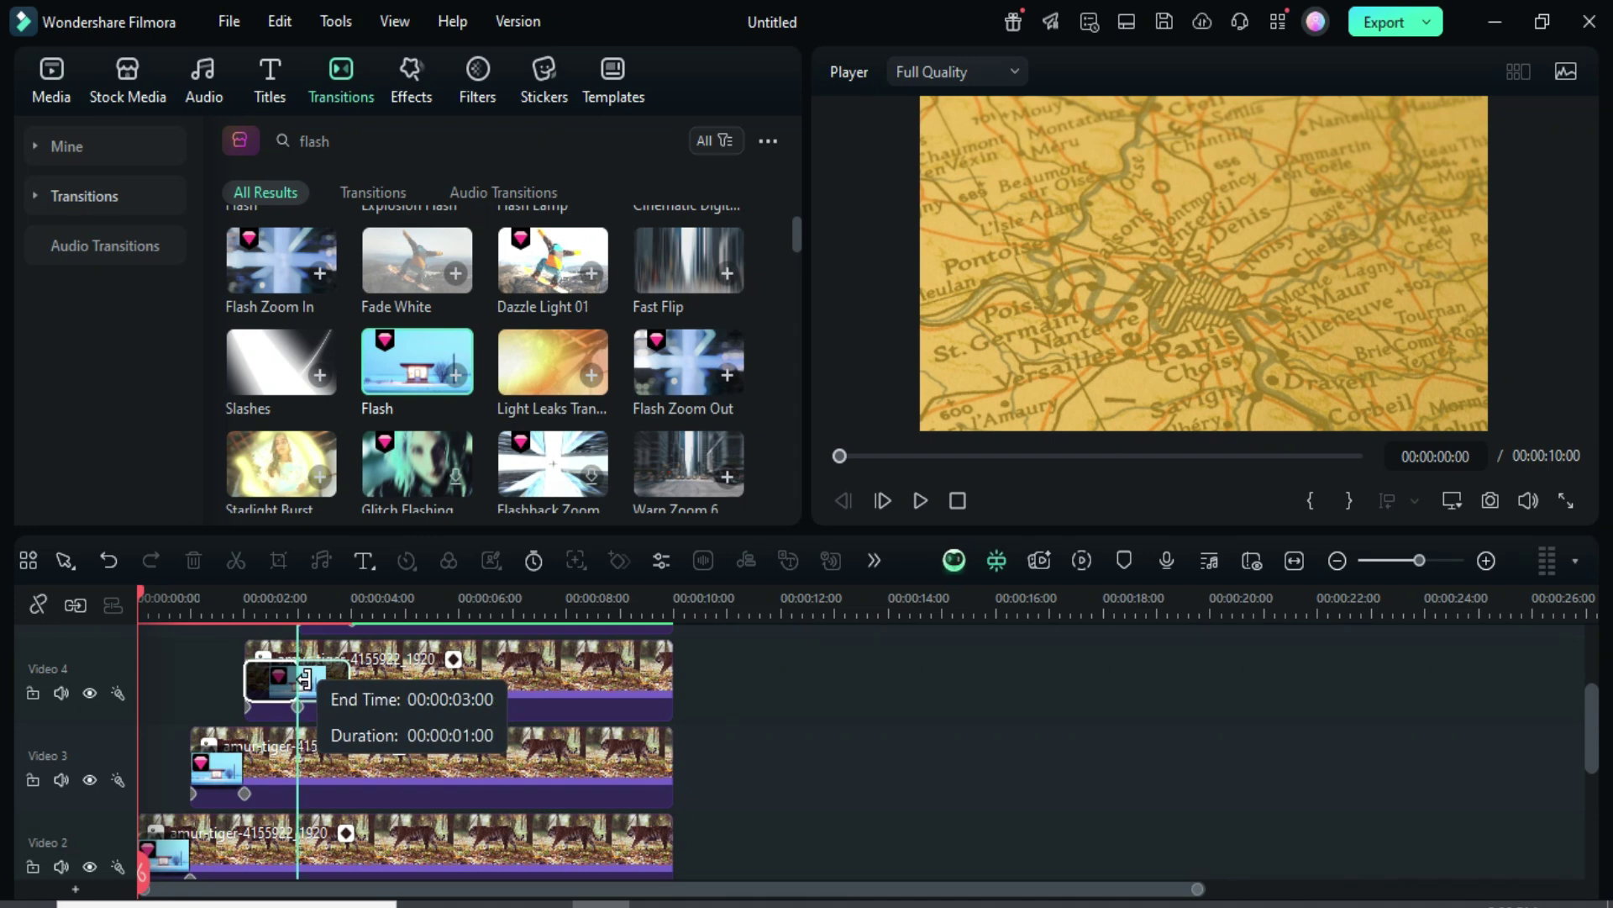
scroll(304, 679, up, 2)
drag(416, 365, 353, 696)
scroll(400, 688, down, 3)
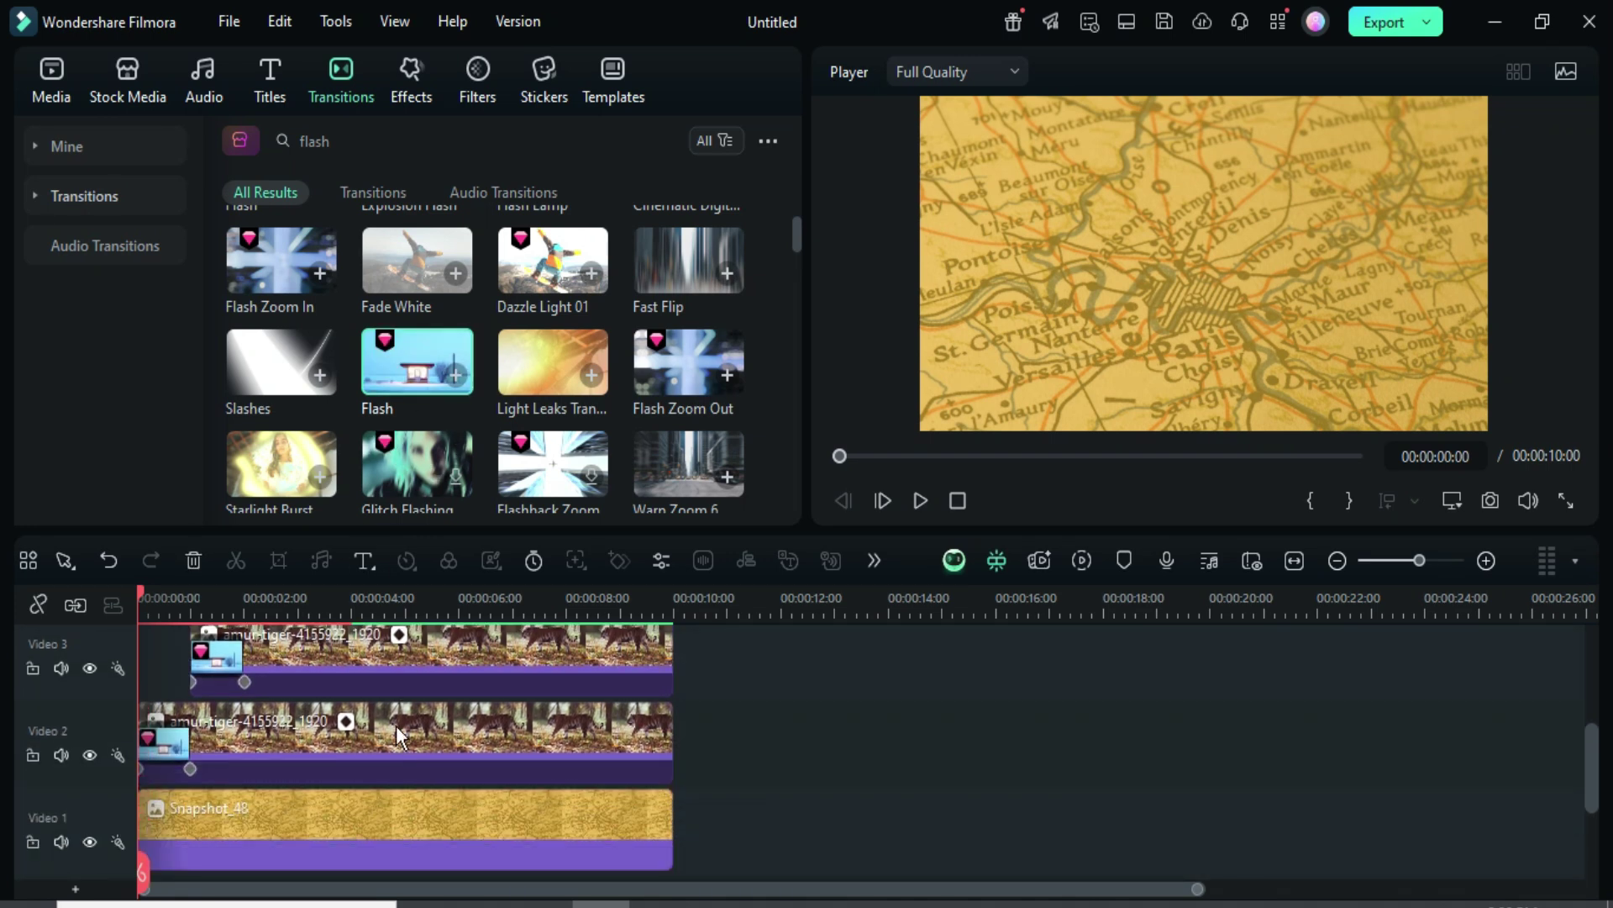
scroll(393, 705, down, 1)
click(447, 686)
Turn the Video 2 and Video 3 tiger clips into Compound Clip 1 and Compound Clip 2
right_click(427, 715)
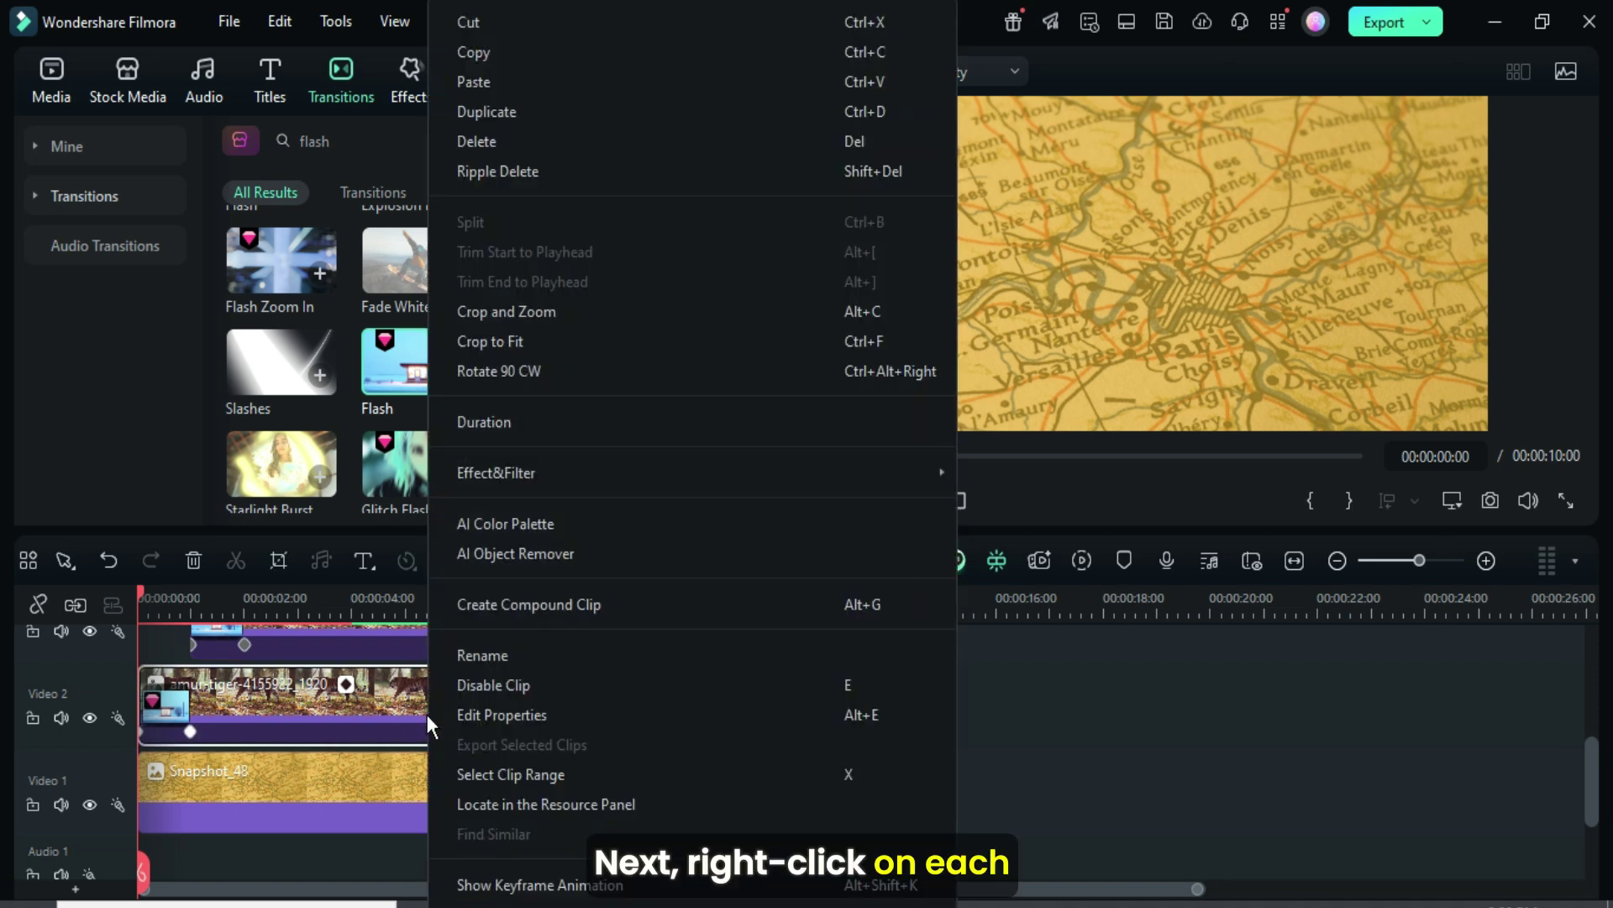
click(524, 604)
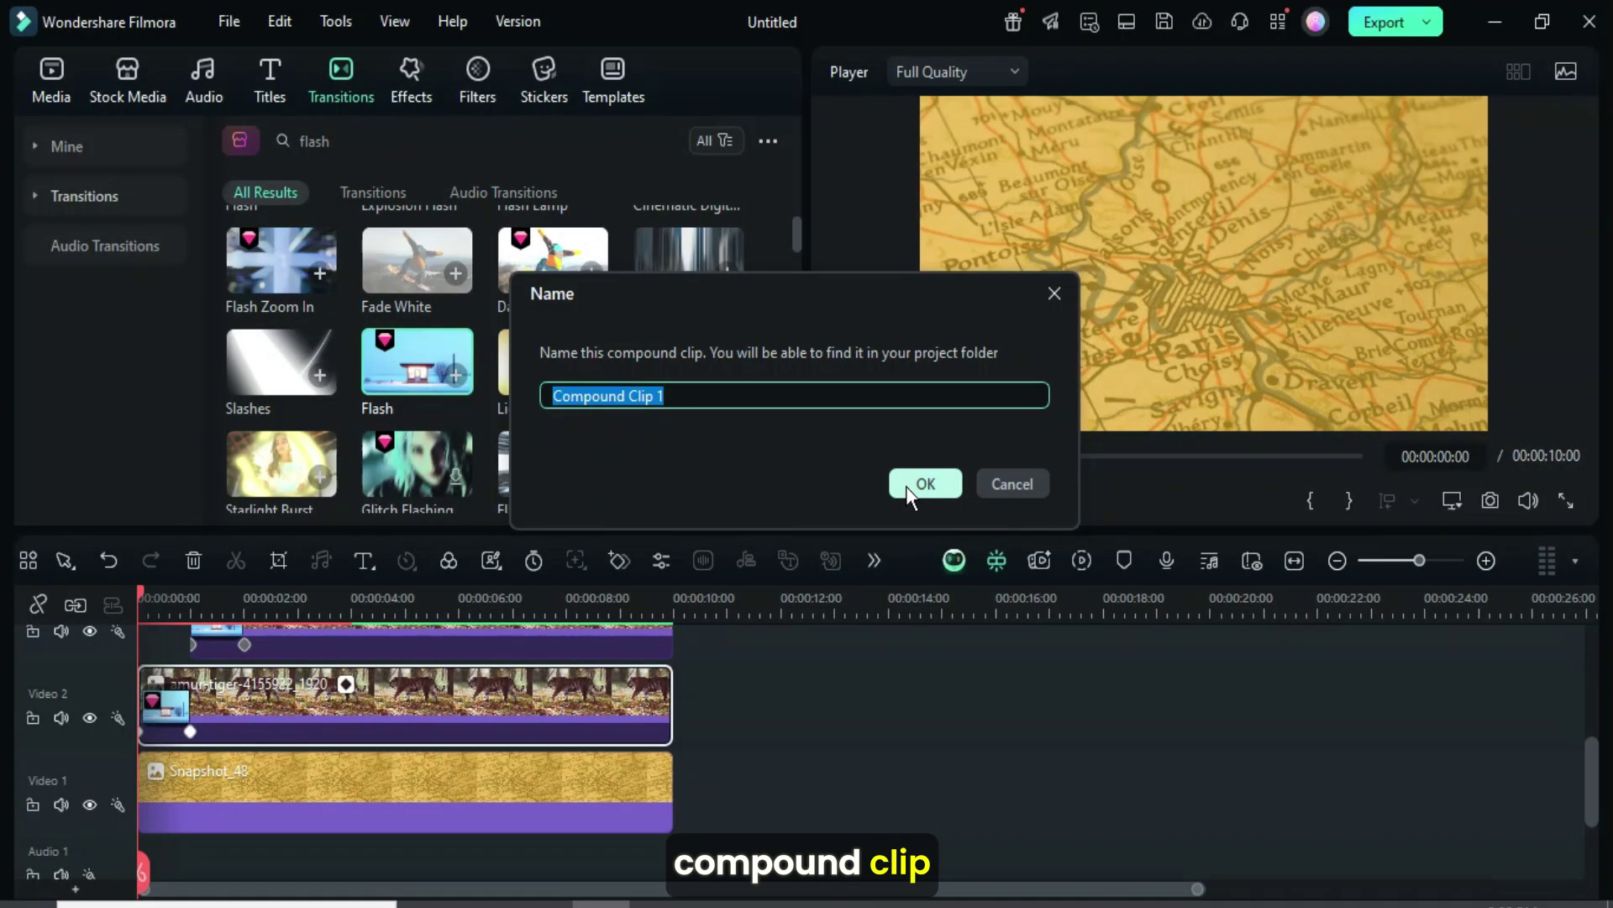
click(925, 484)
scroll(497, 699, up, 2)
right_click(470, 685)
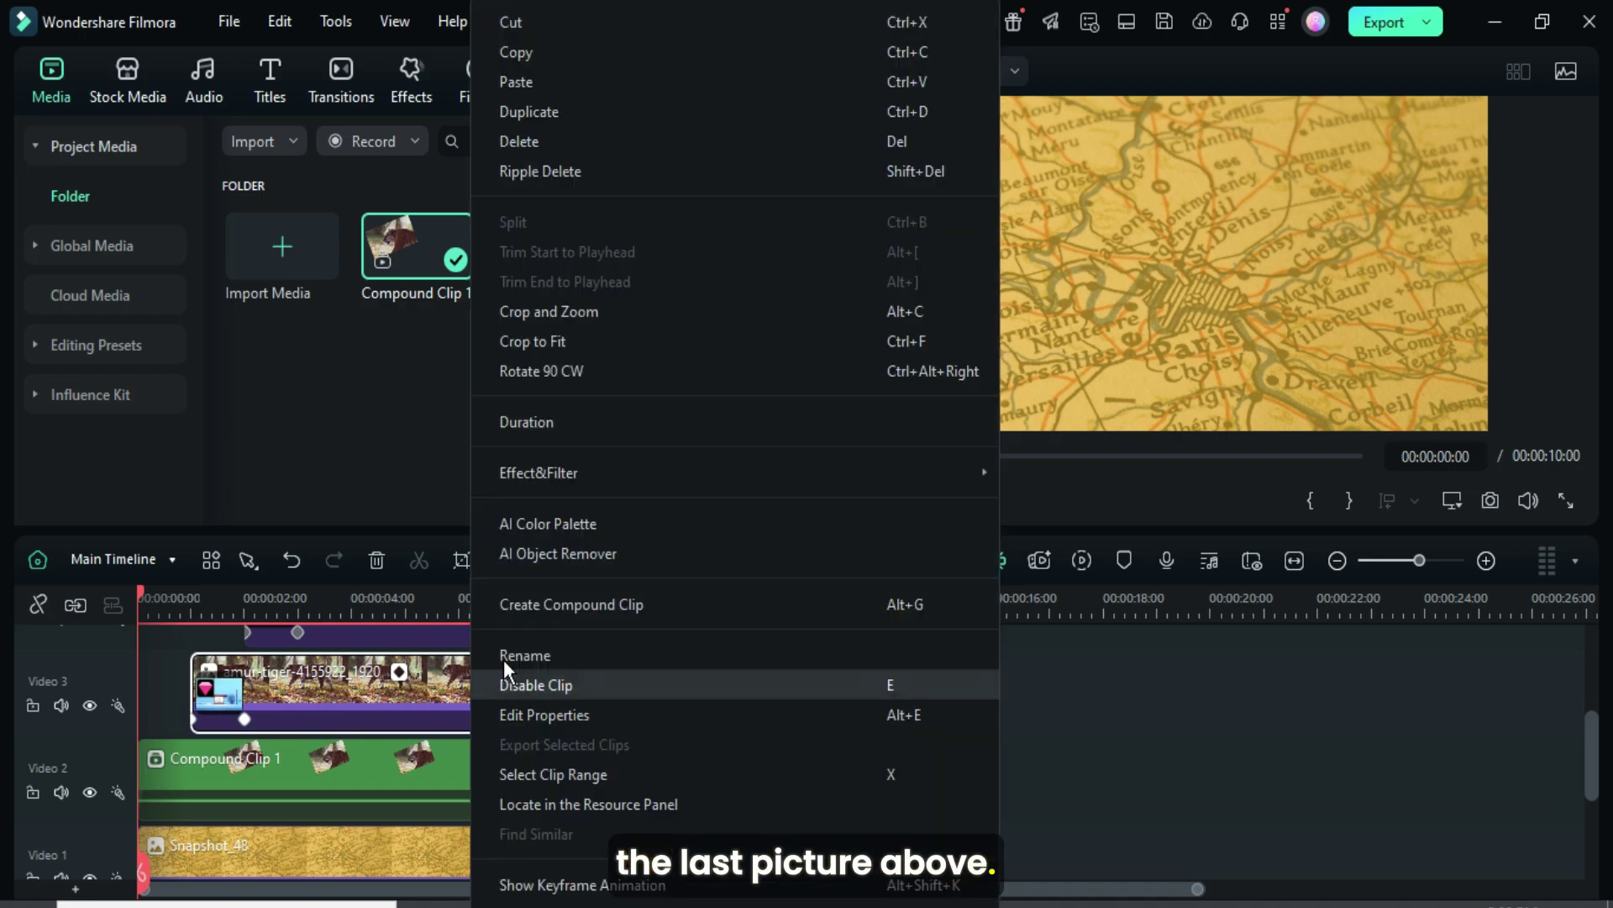
click(538, 605)
click(920, 481)
Turn the Video 4 and Video 5 tiger clips into Compound Clip 3 and Compound Clip 4
scroll(512, 706, up, 1)
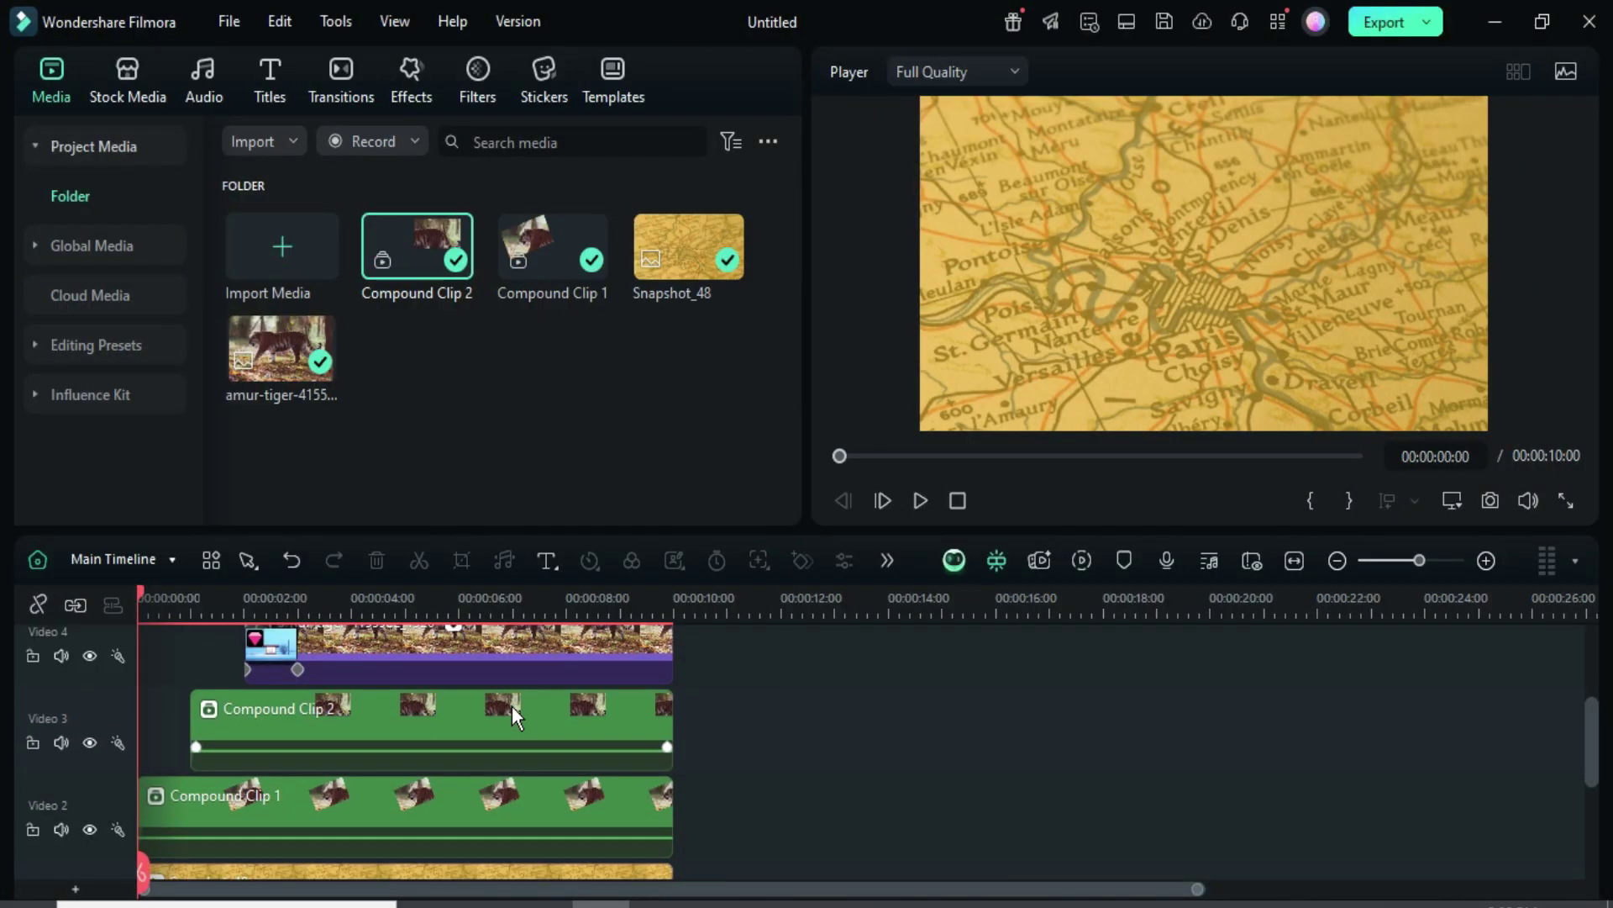
scroll(512, 706, up, 1)
right_click(507, 679)
click(592, 603)
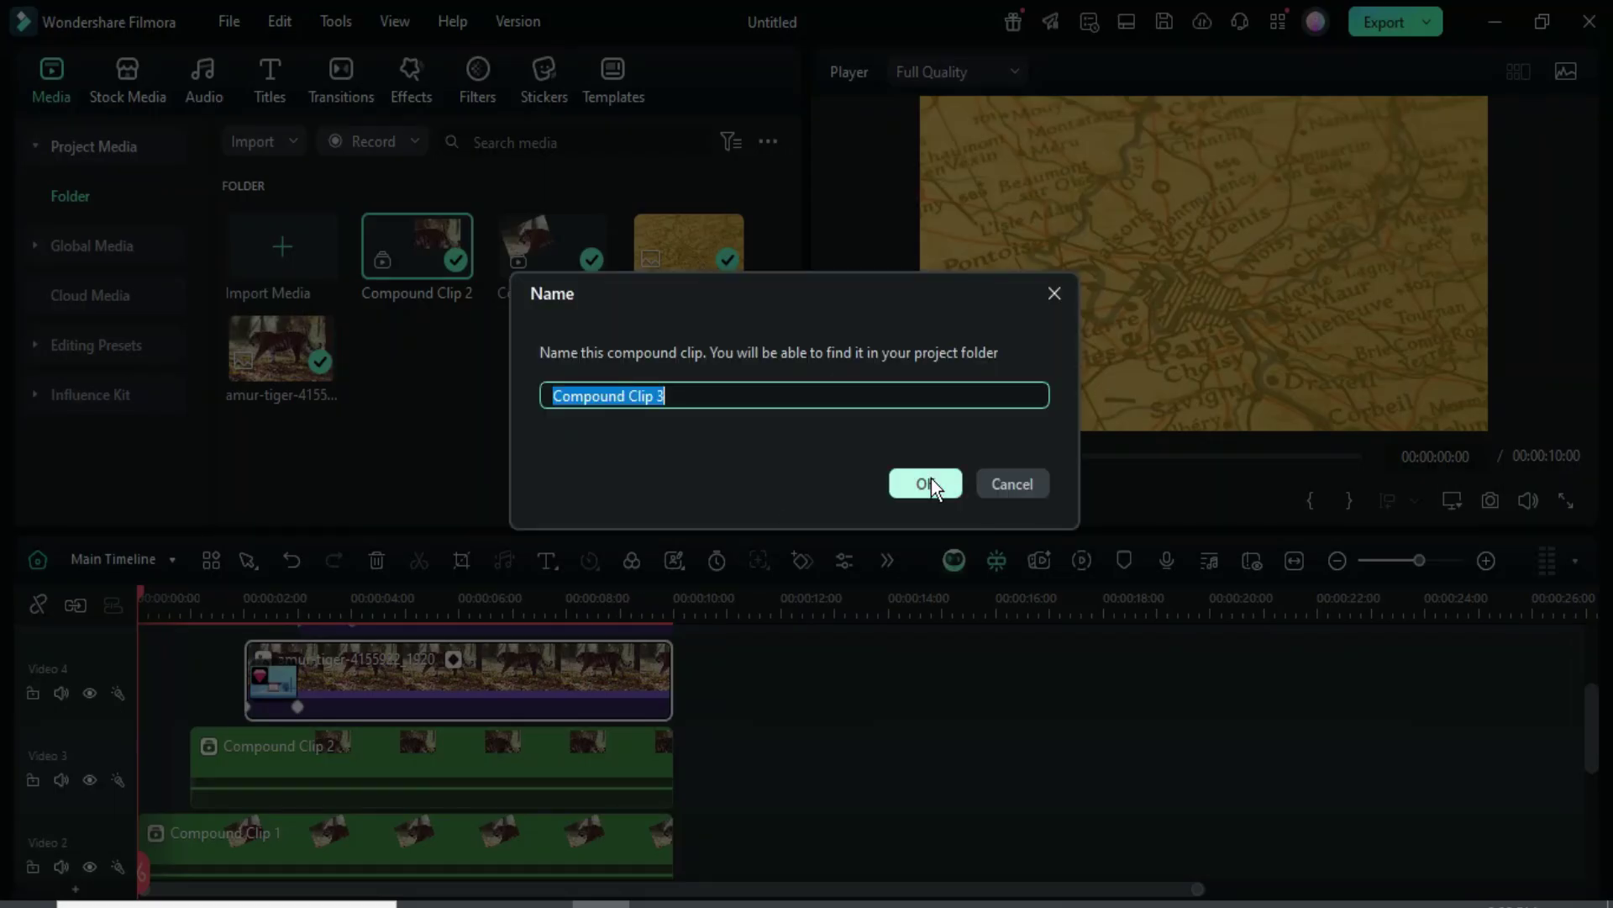
click(931, 482)
scroll(517, 692, up, 1)
right_click(507, 718)
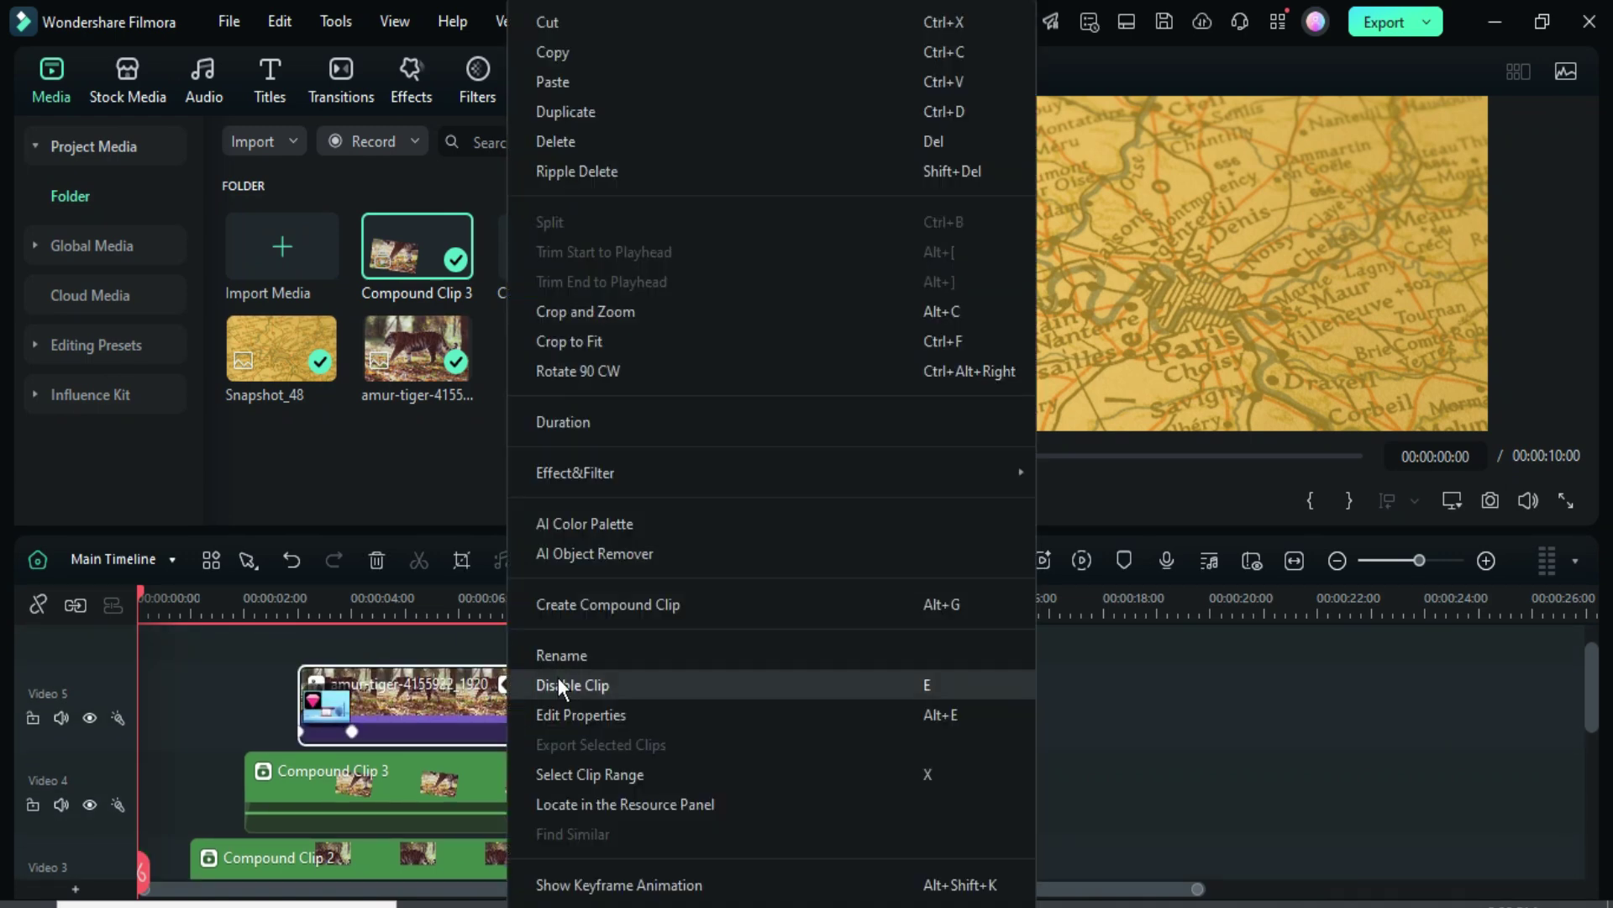
click(588, 604)
click(918, 482)
scroll(418, 792, down, 1)
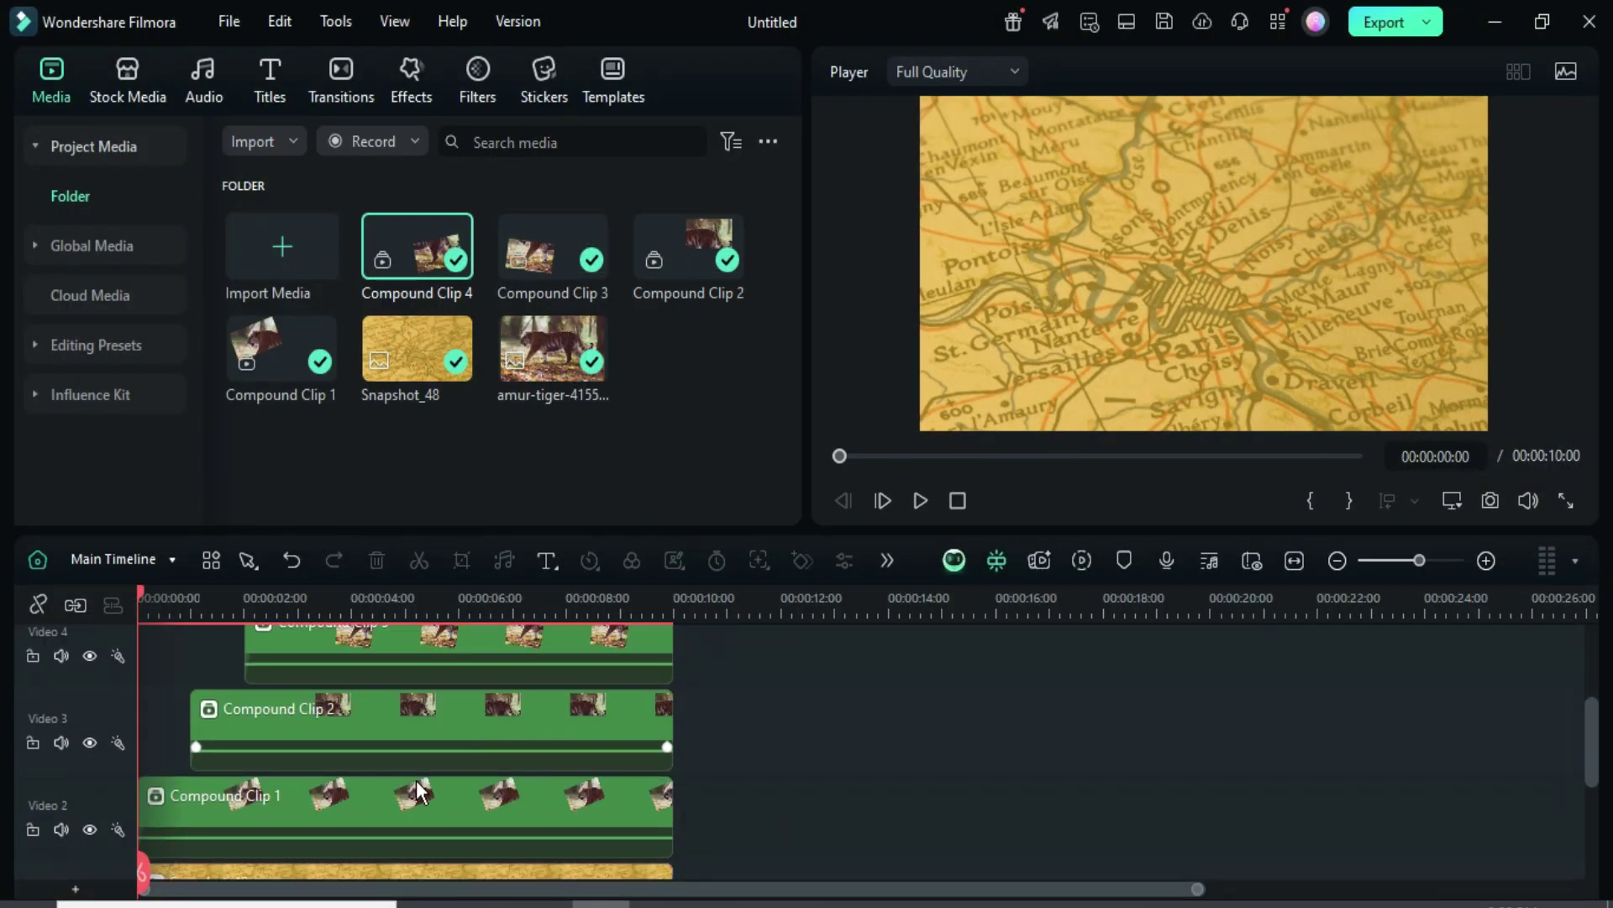
scroll(418, 791, up, 1)
Clear the effects search and drop the Border effect onto each of the four compound clips
click(415, 73)
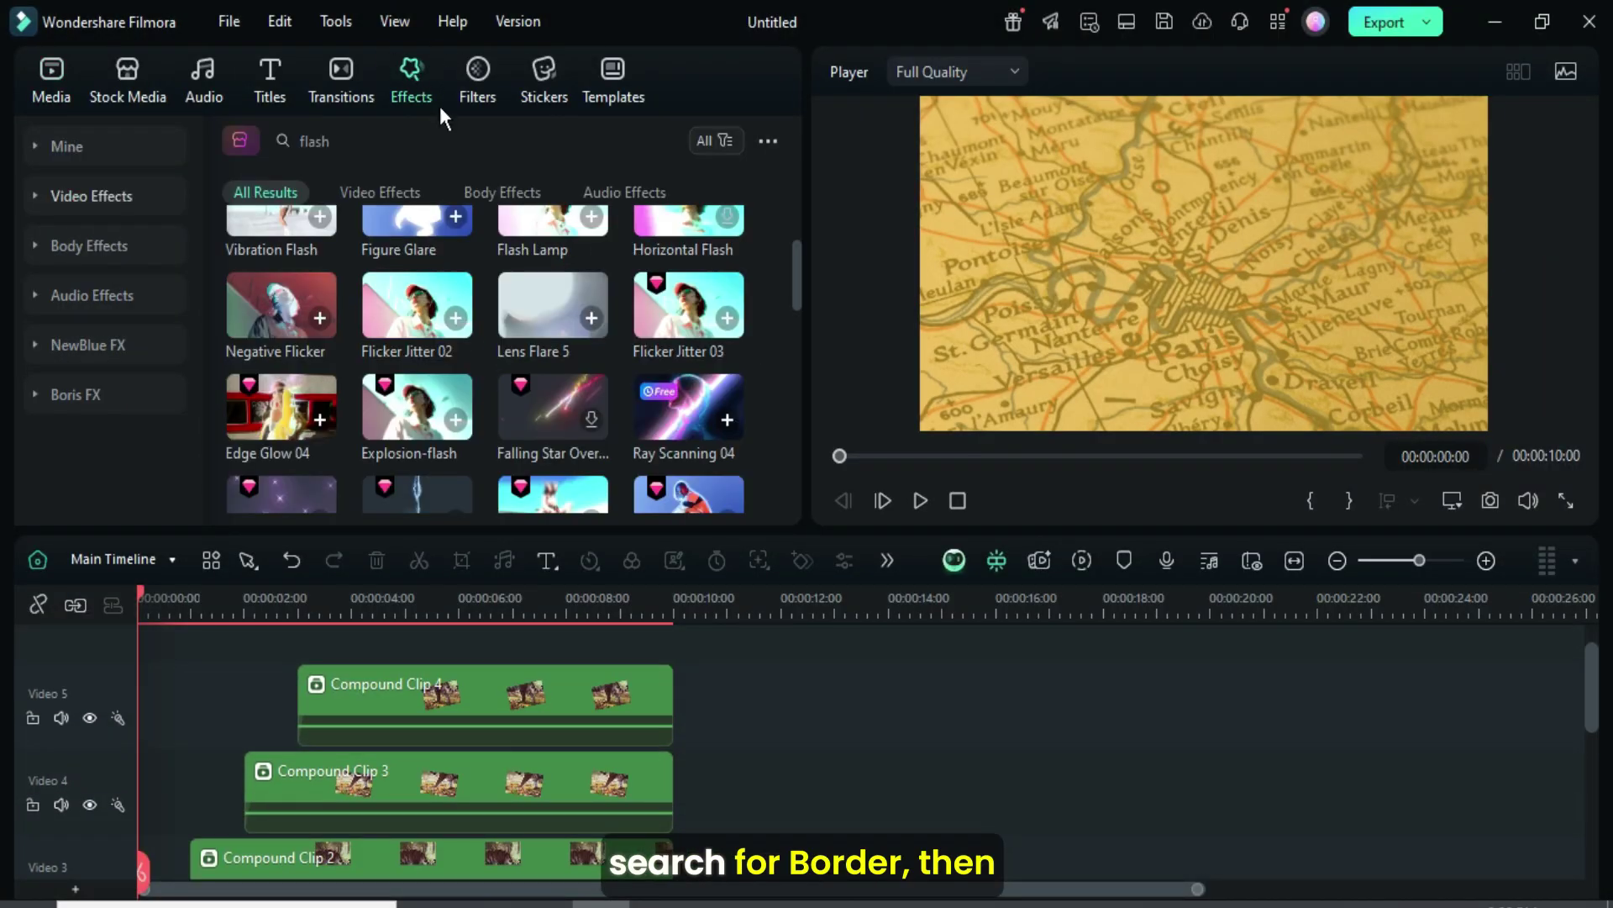
click(666, 141)
drag(279, 272, 421, 694)
drag(282, 252, 390, 738)
scroll(391, 739, down, 1)
drag(272, 244, 334, 712)
scroll(334, 712, down, 1)
drag(272, 252, 285, 760)
scroll(285, 765, down, 1)
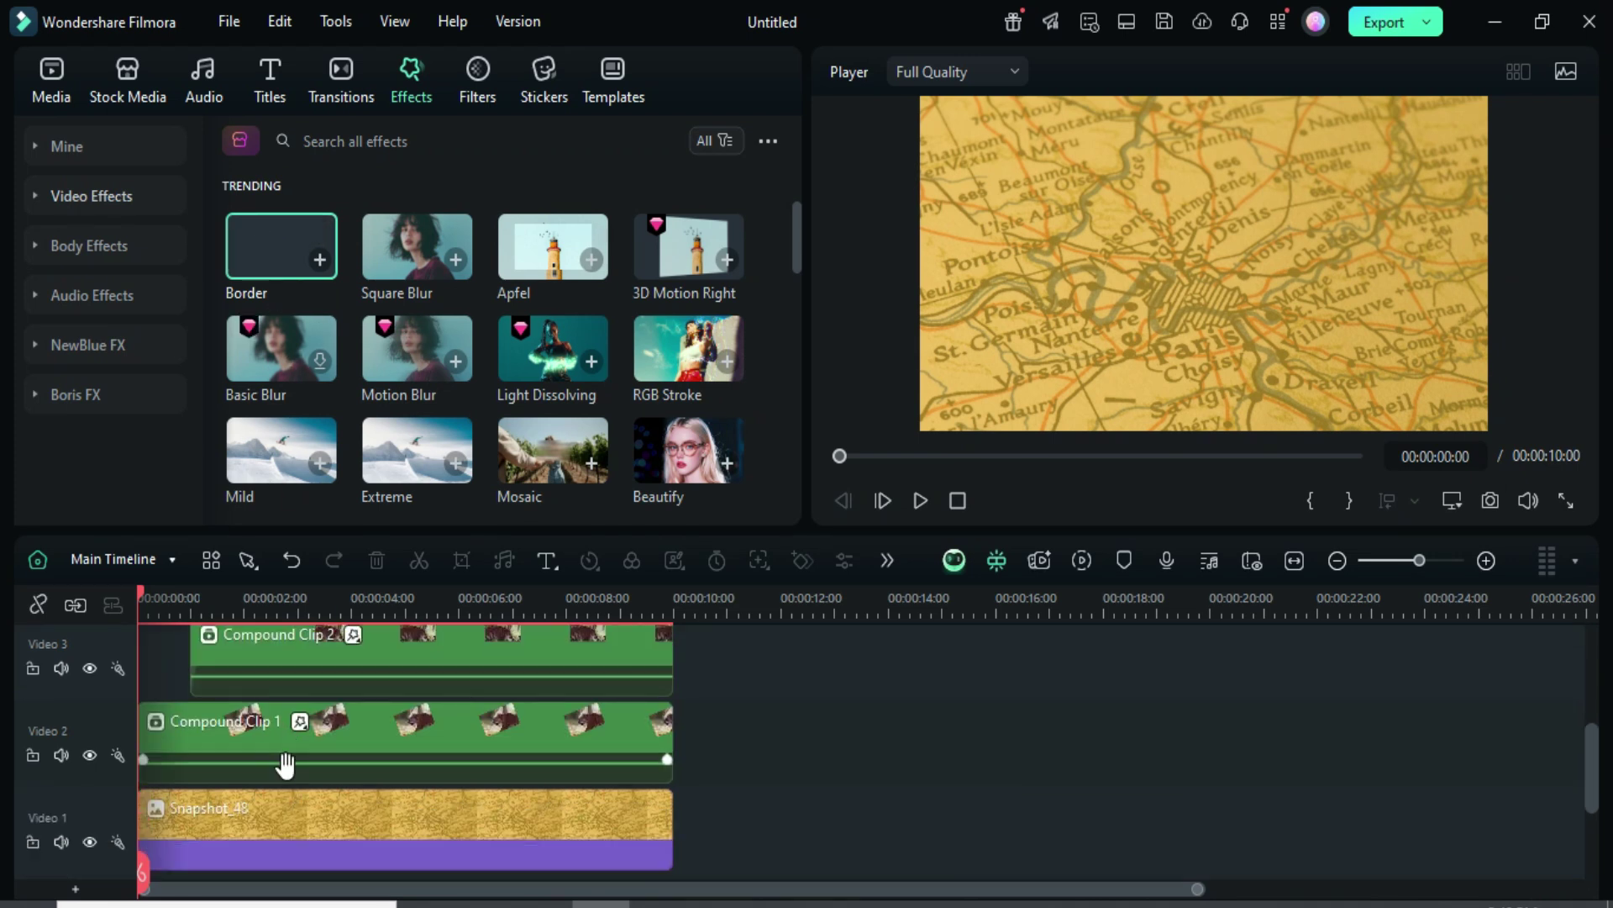
Set the Border size to 2 on each compound clip and apply the changes
click(378, 738)
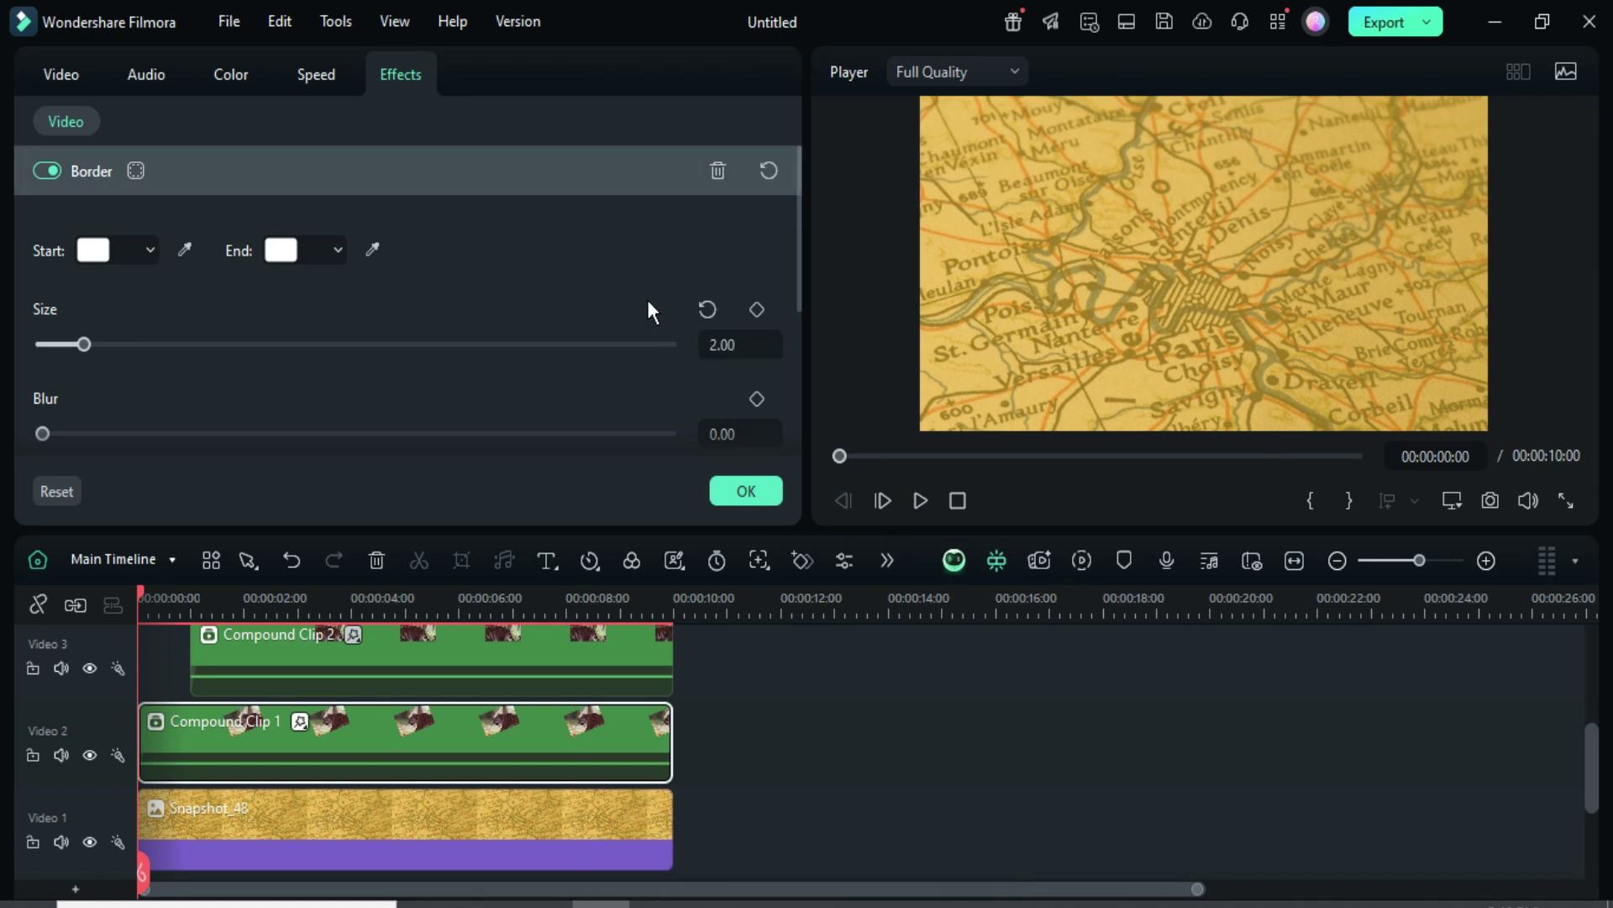
click(437, 687)
click(732, 345)
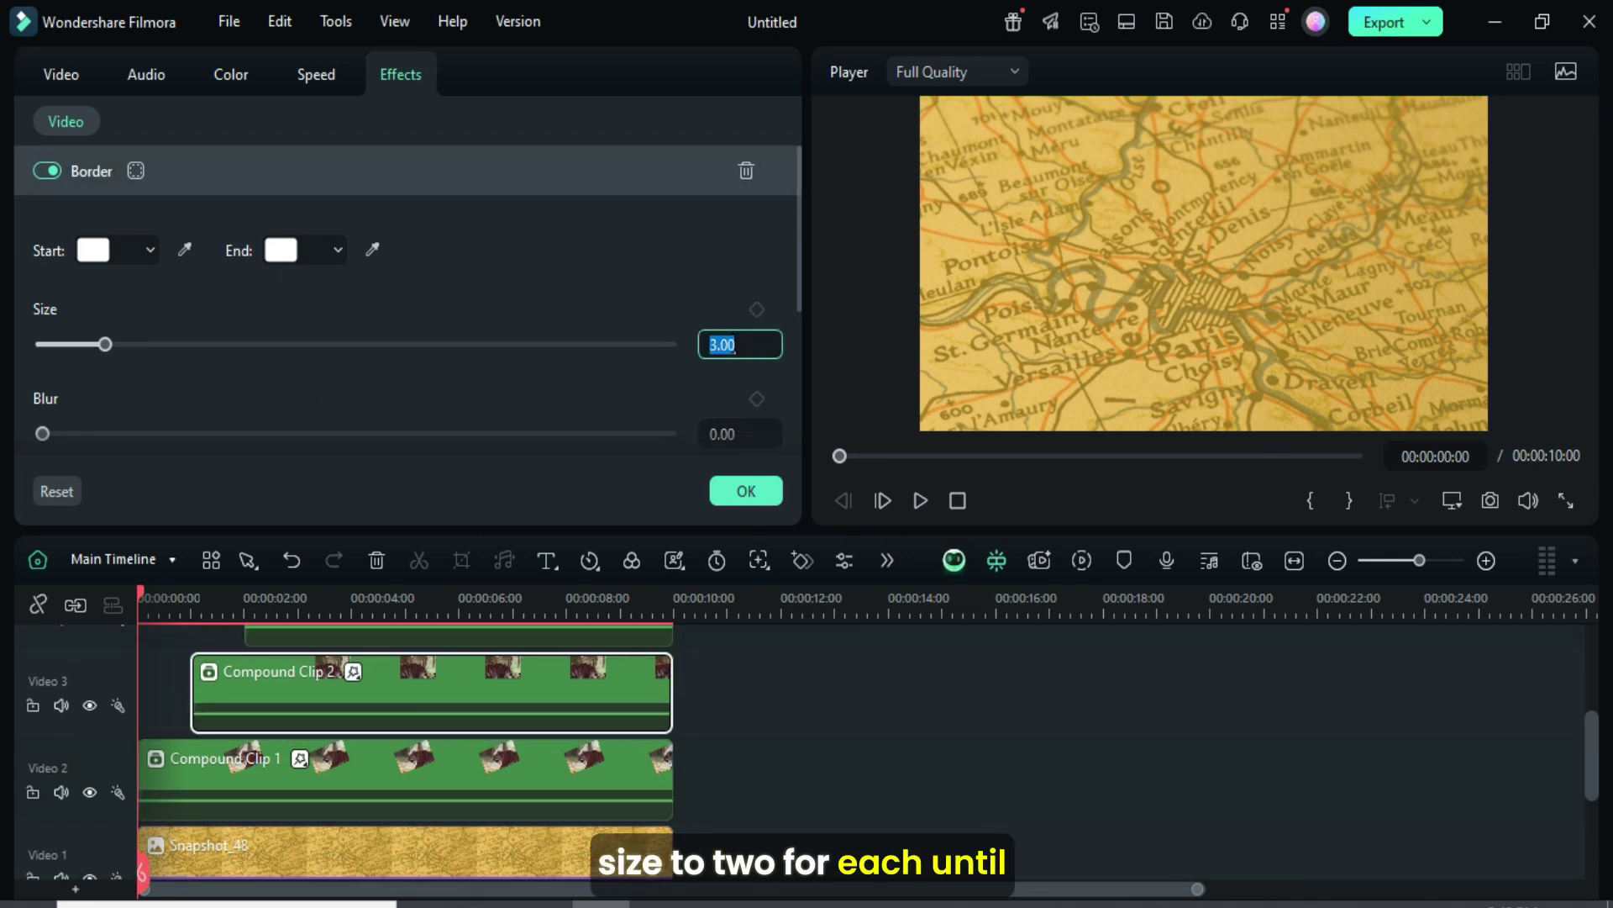
text(2)
key(Return)
scroll(511, 663, up, 1)
click(511, 658)
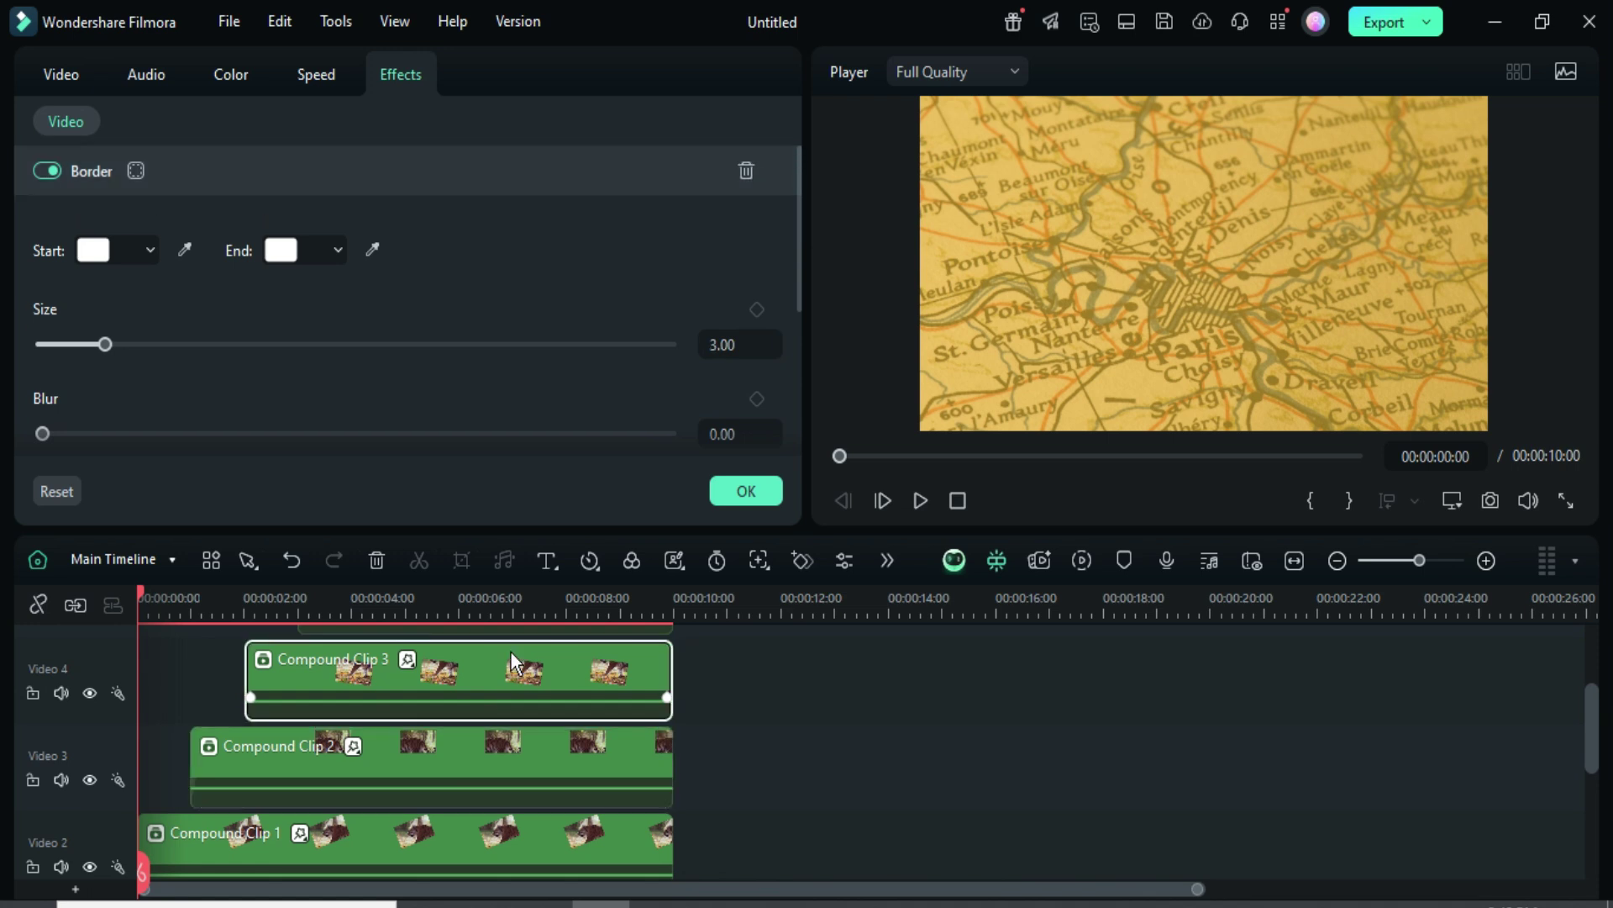
key(Return)
scroll(491, 728, up, 1)
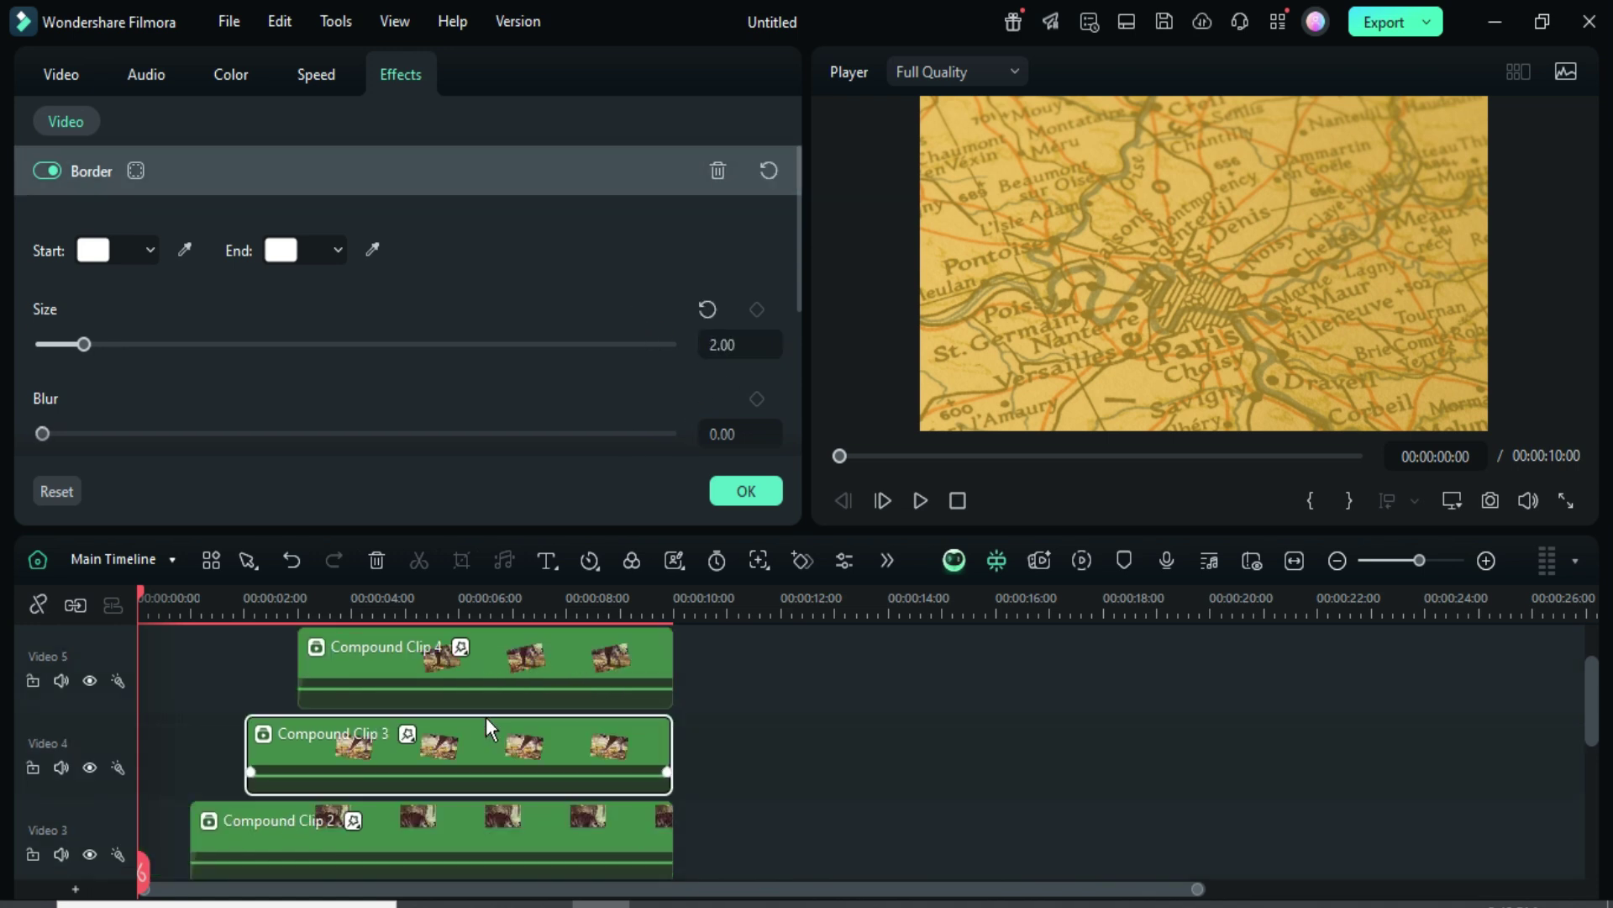
click(524, 668)
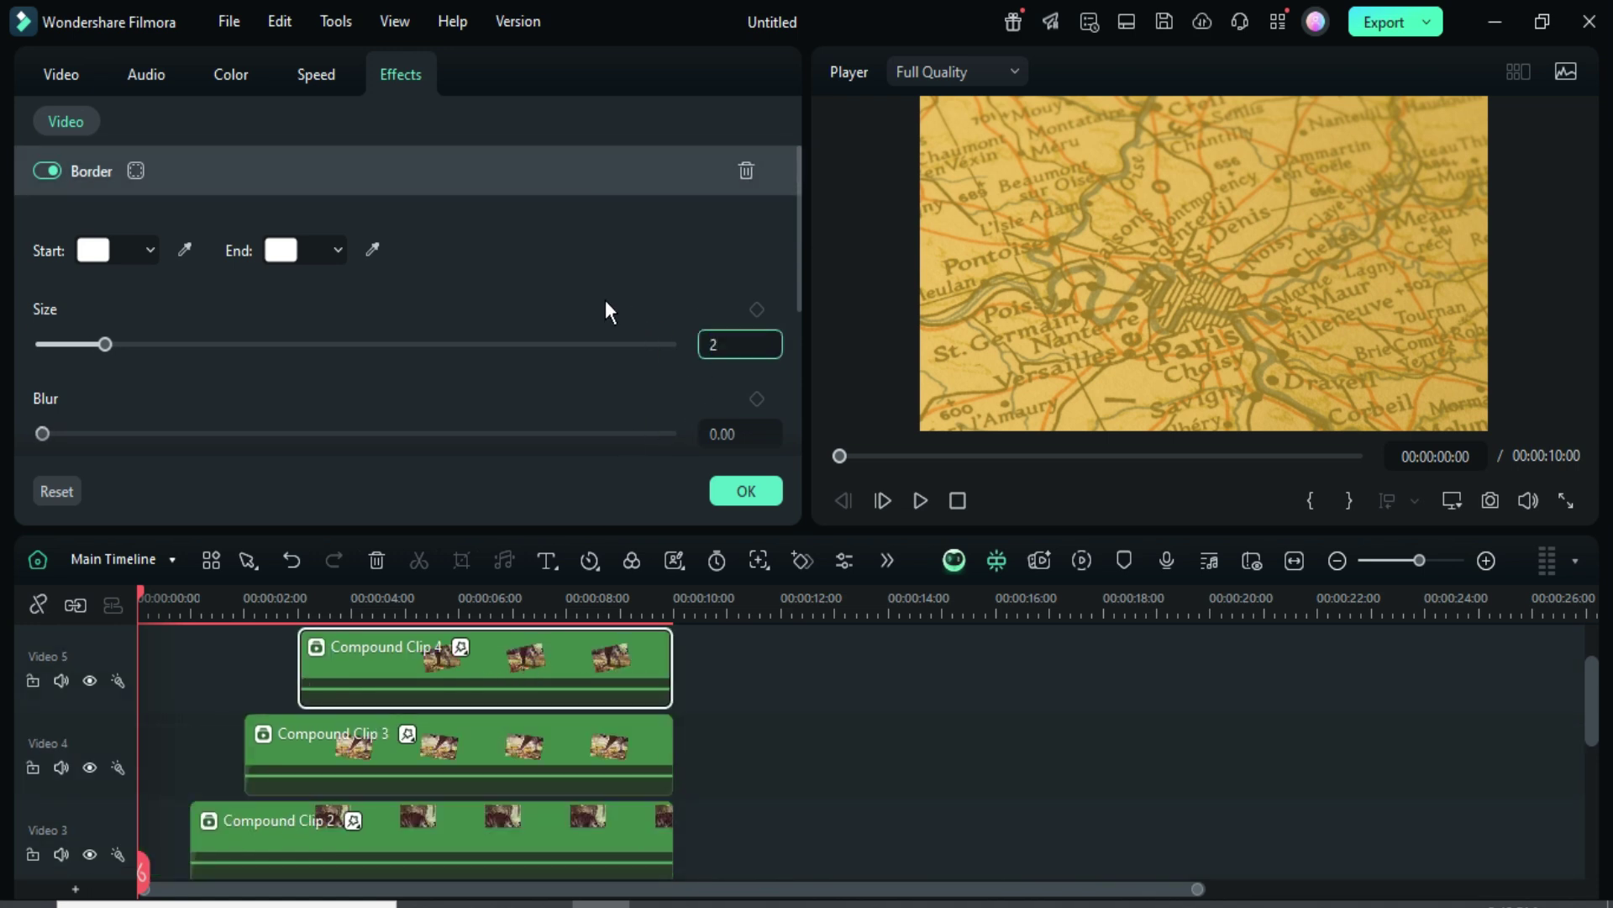
text(2)
key(Return)
click(750, 496)
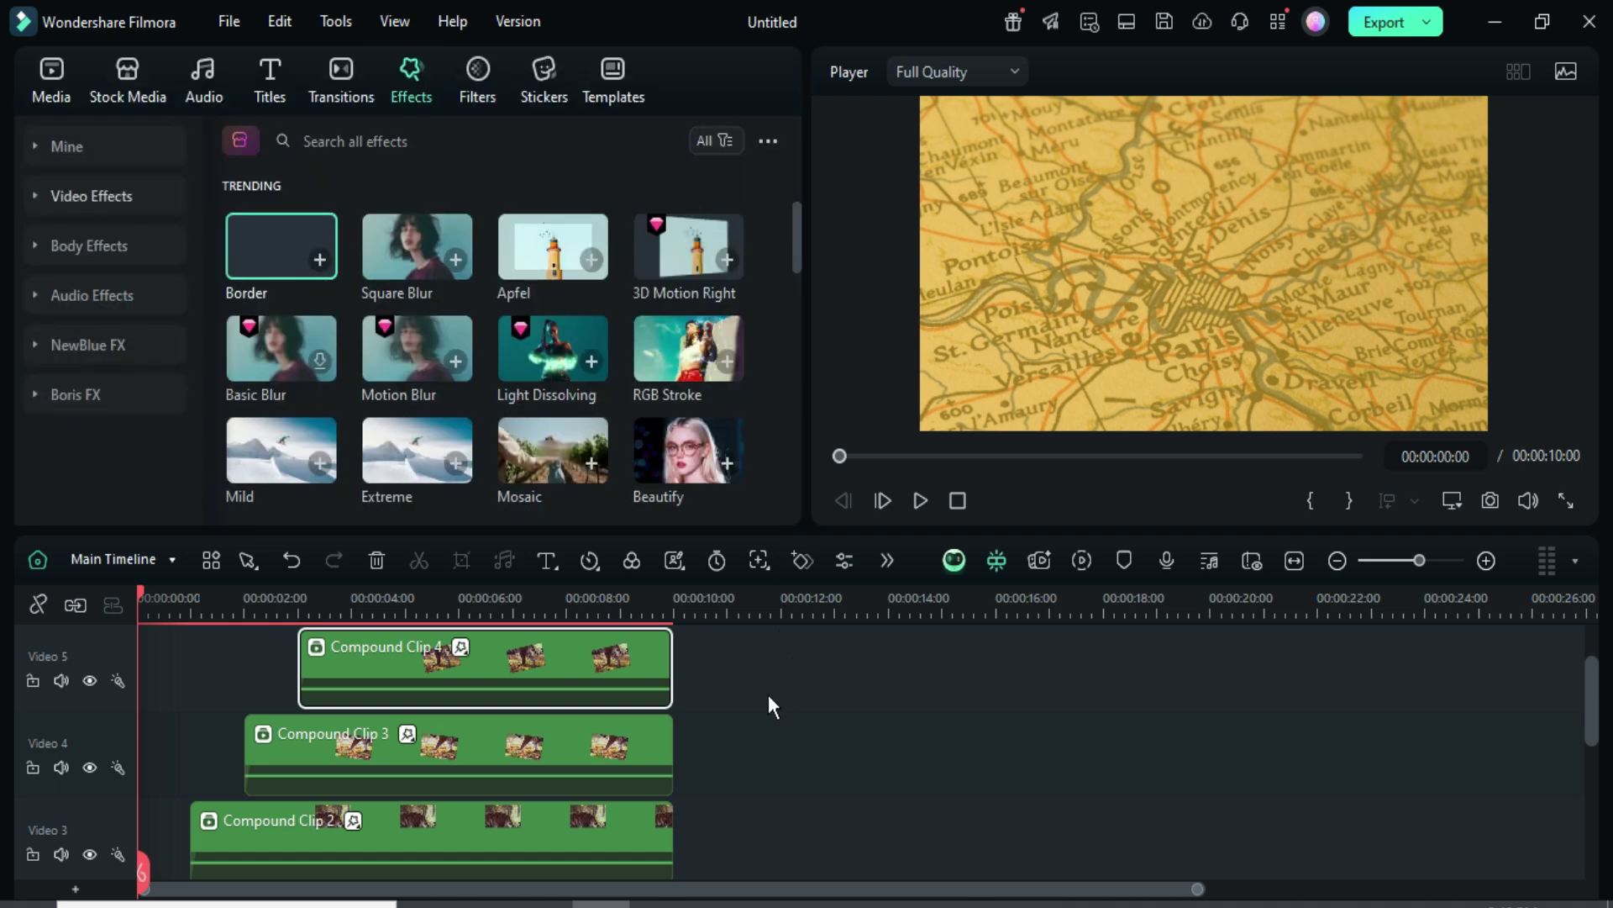
scroll(768, 694, down, 3)
Render the timeline preview, then play and stop the bordered tiger collage over the map
click(47, 90)
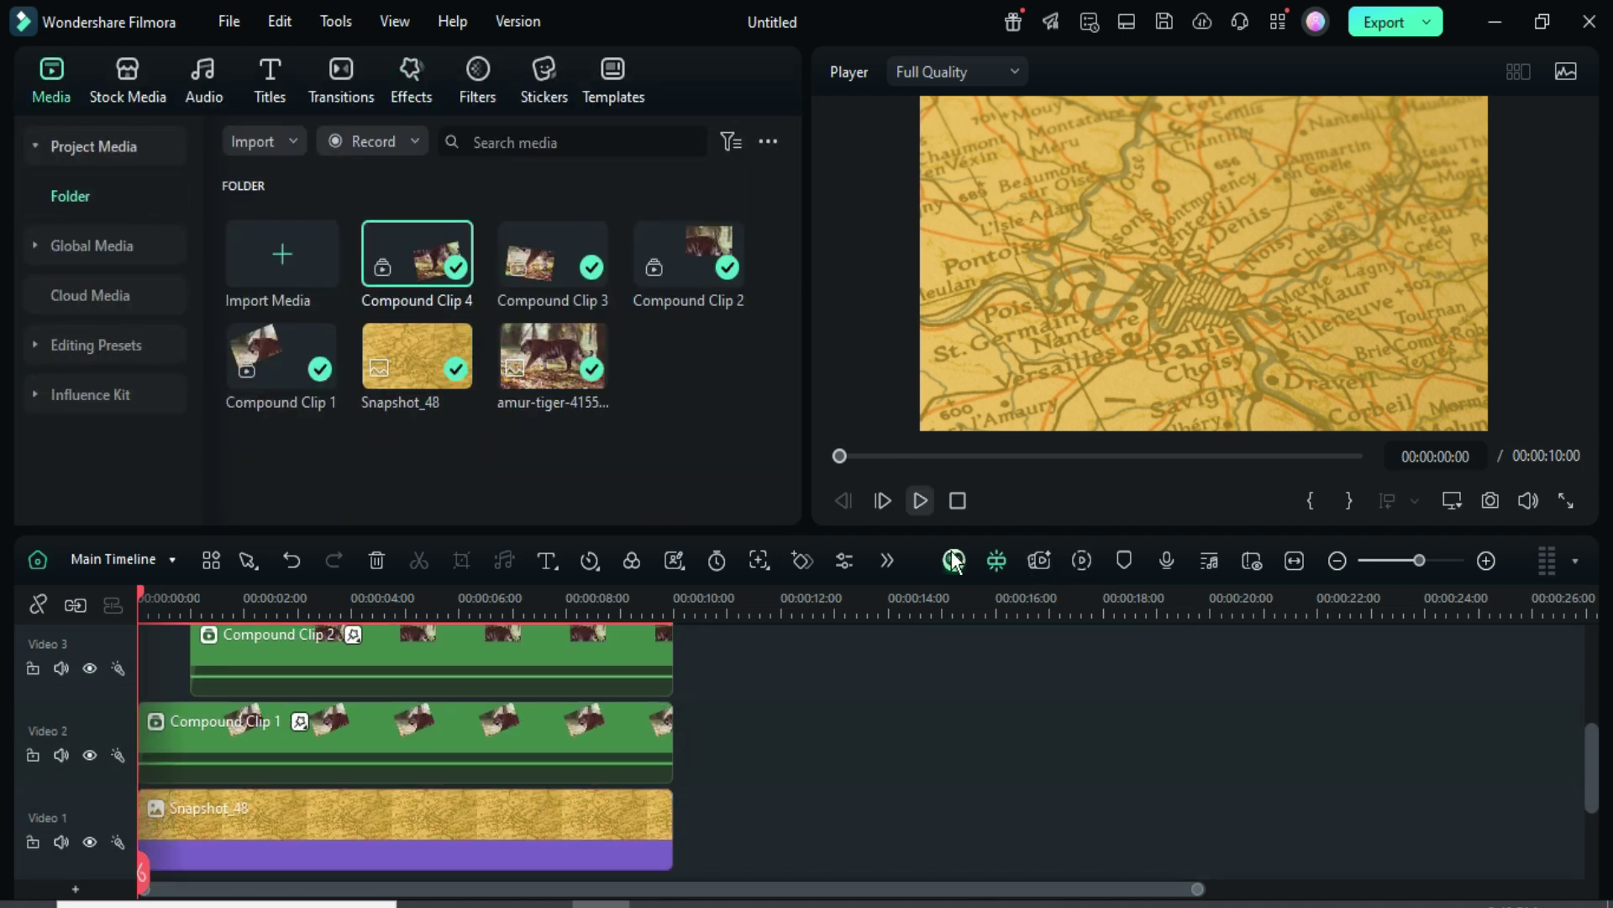
click(1084, 560)
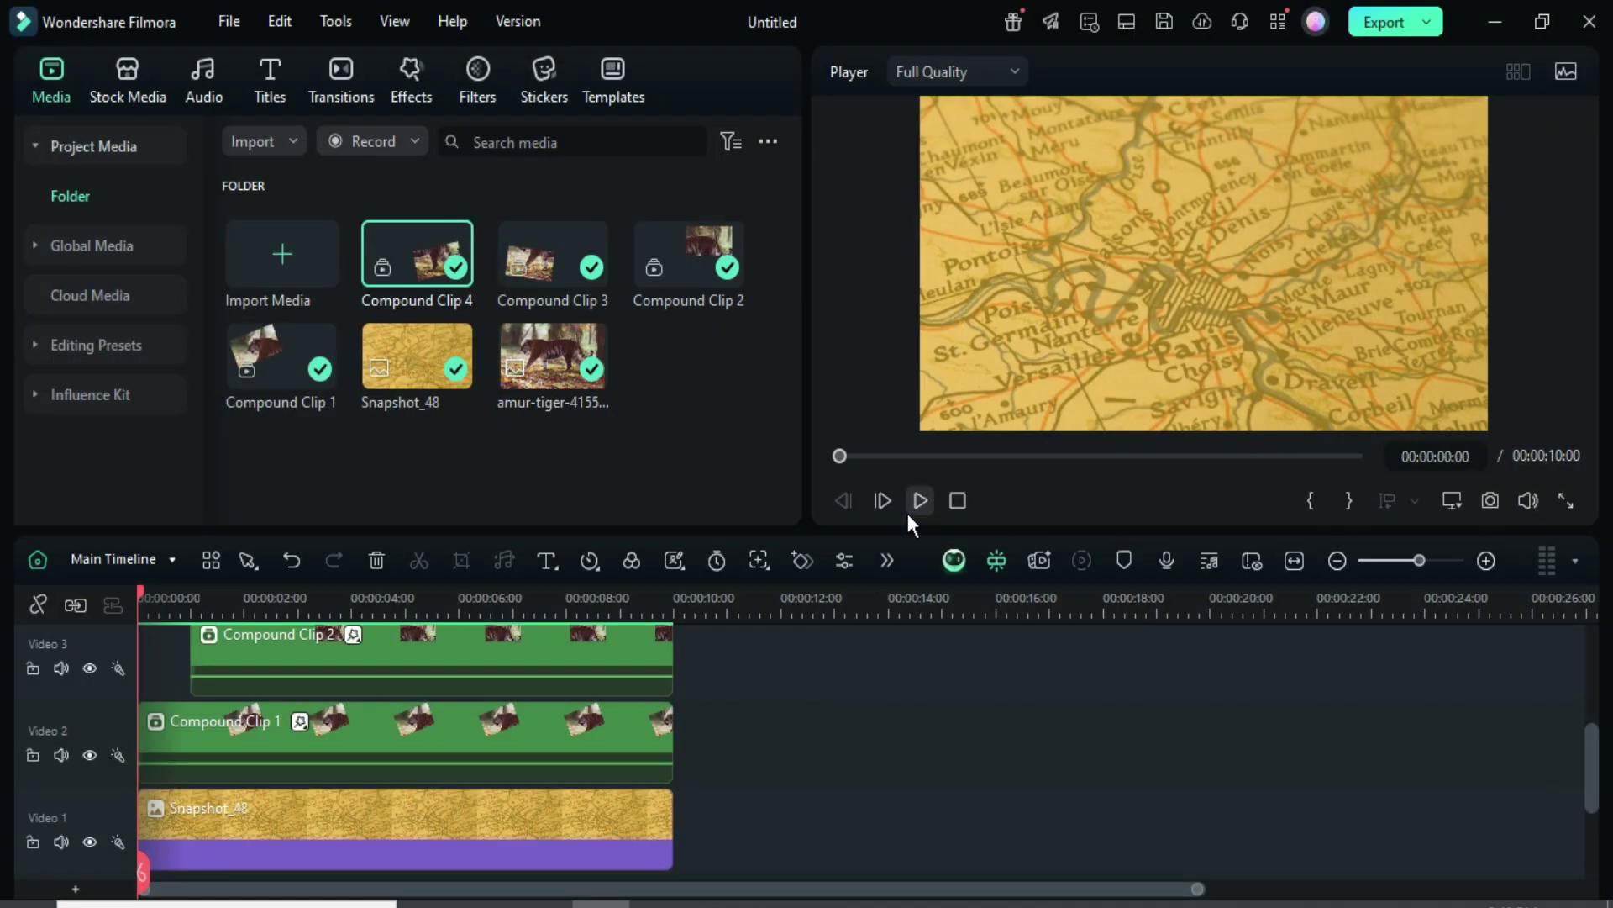
click(911, 504)
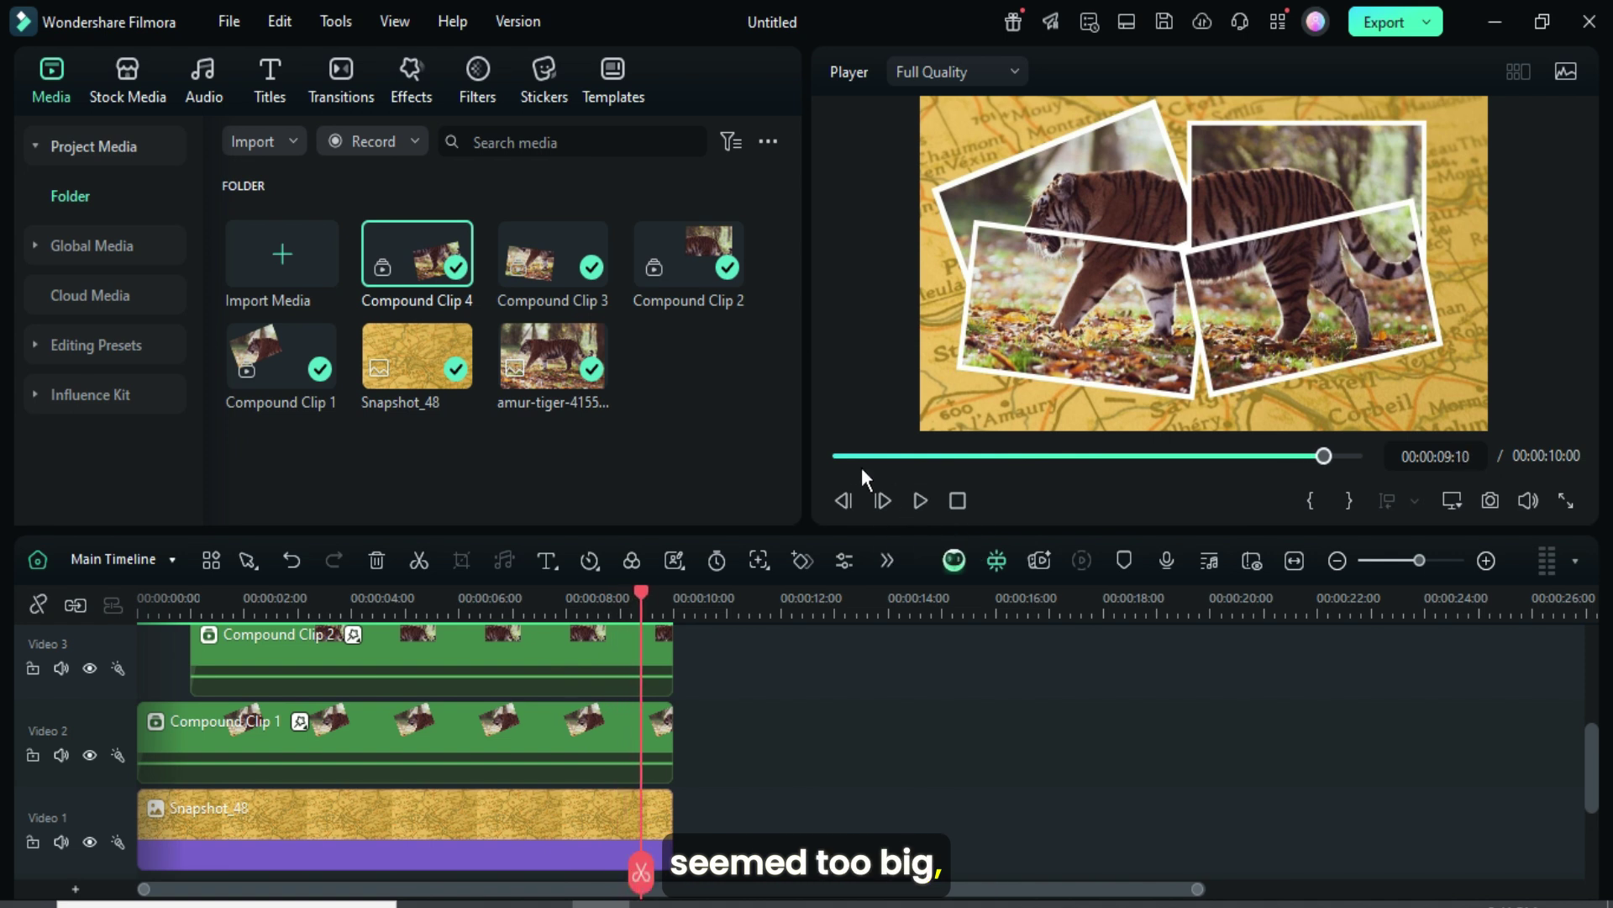
click(836, 455)
Reduce the Border size to 1 on Compound Clips 1, 2 and 3
double_click(430, 733)
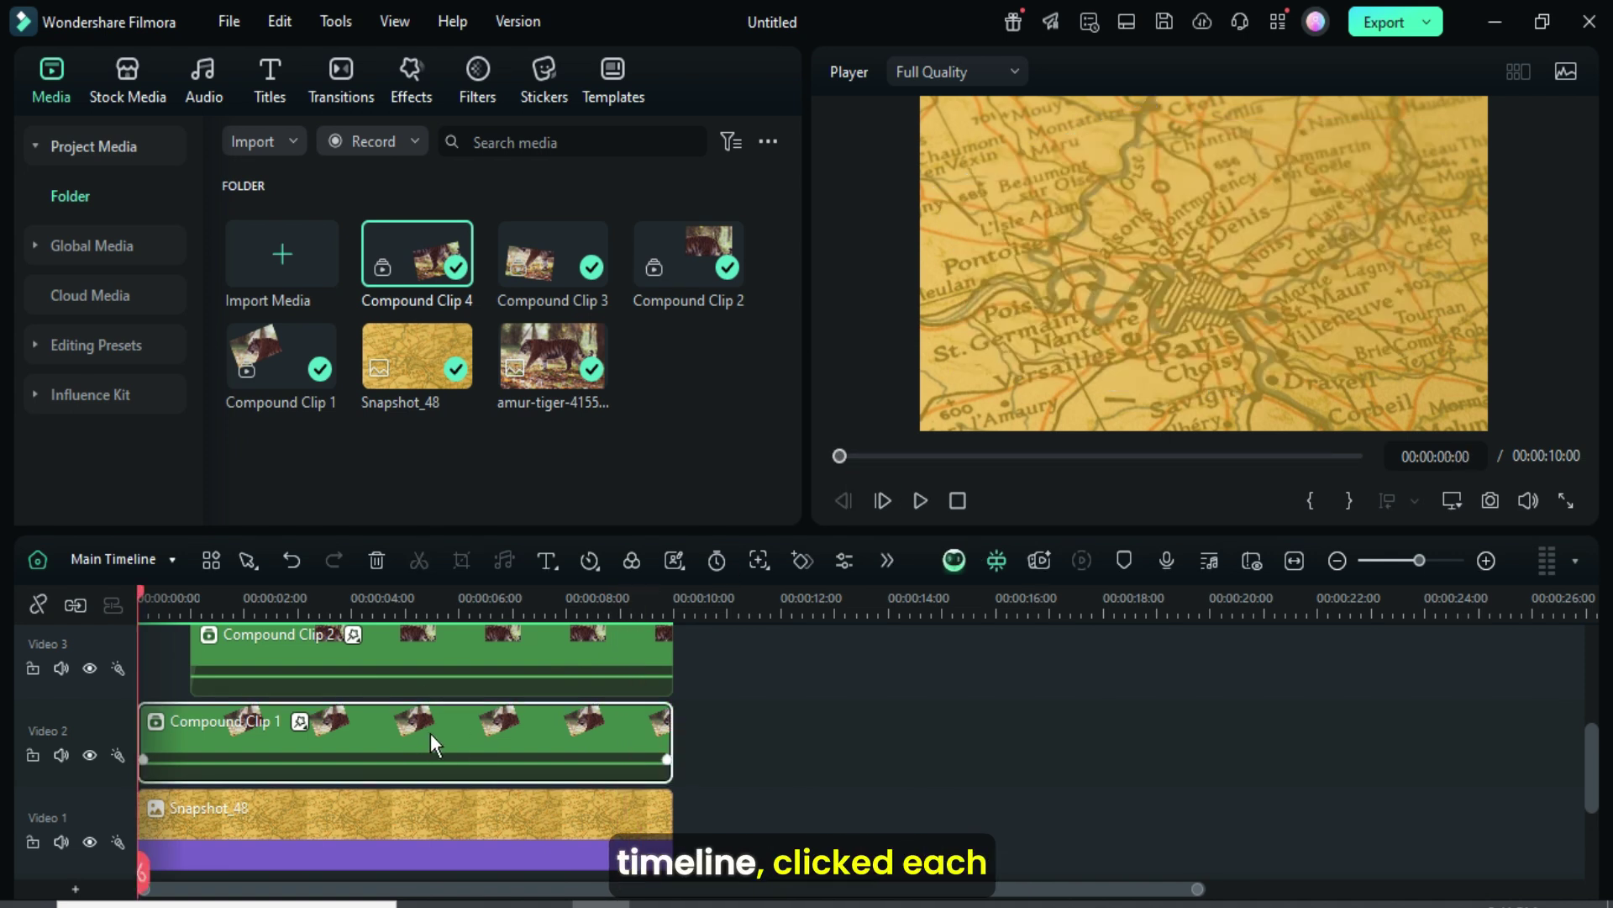
text(1)
key(Return)
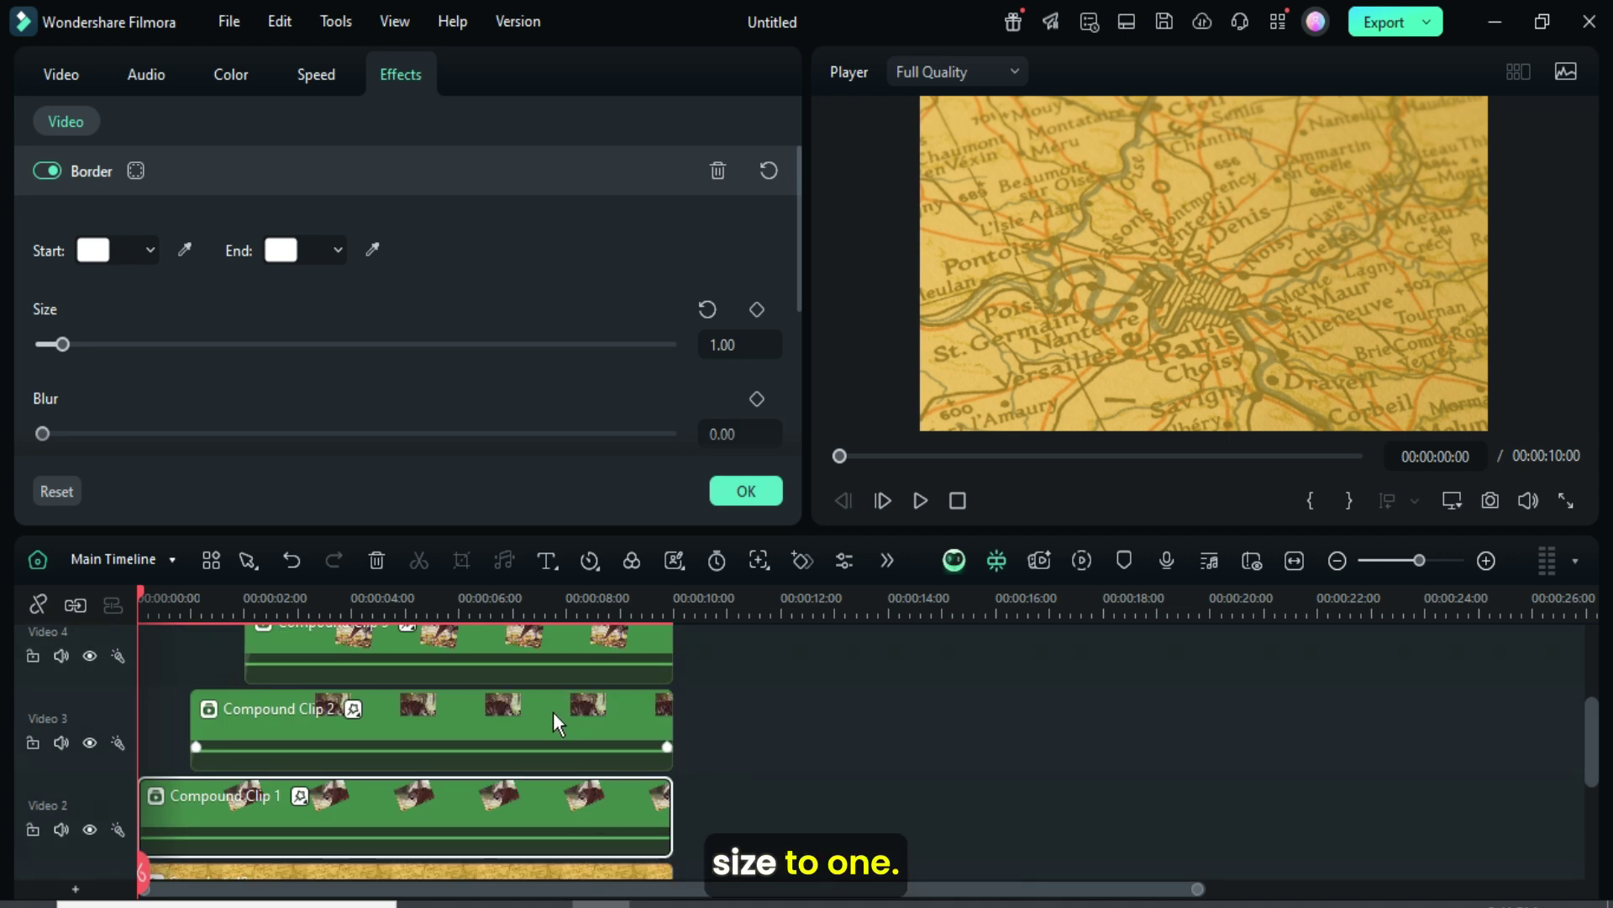
click(553, 713)
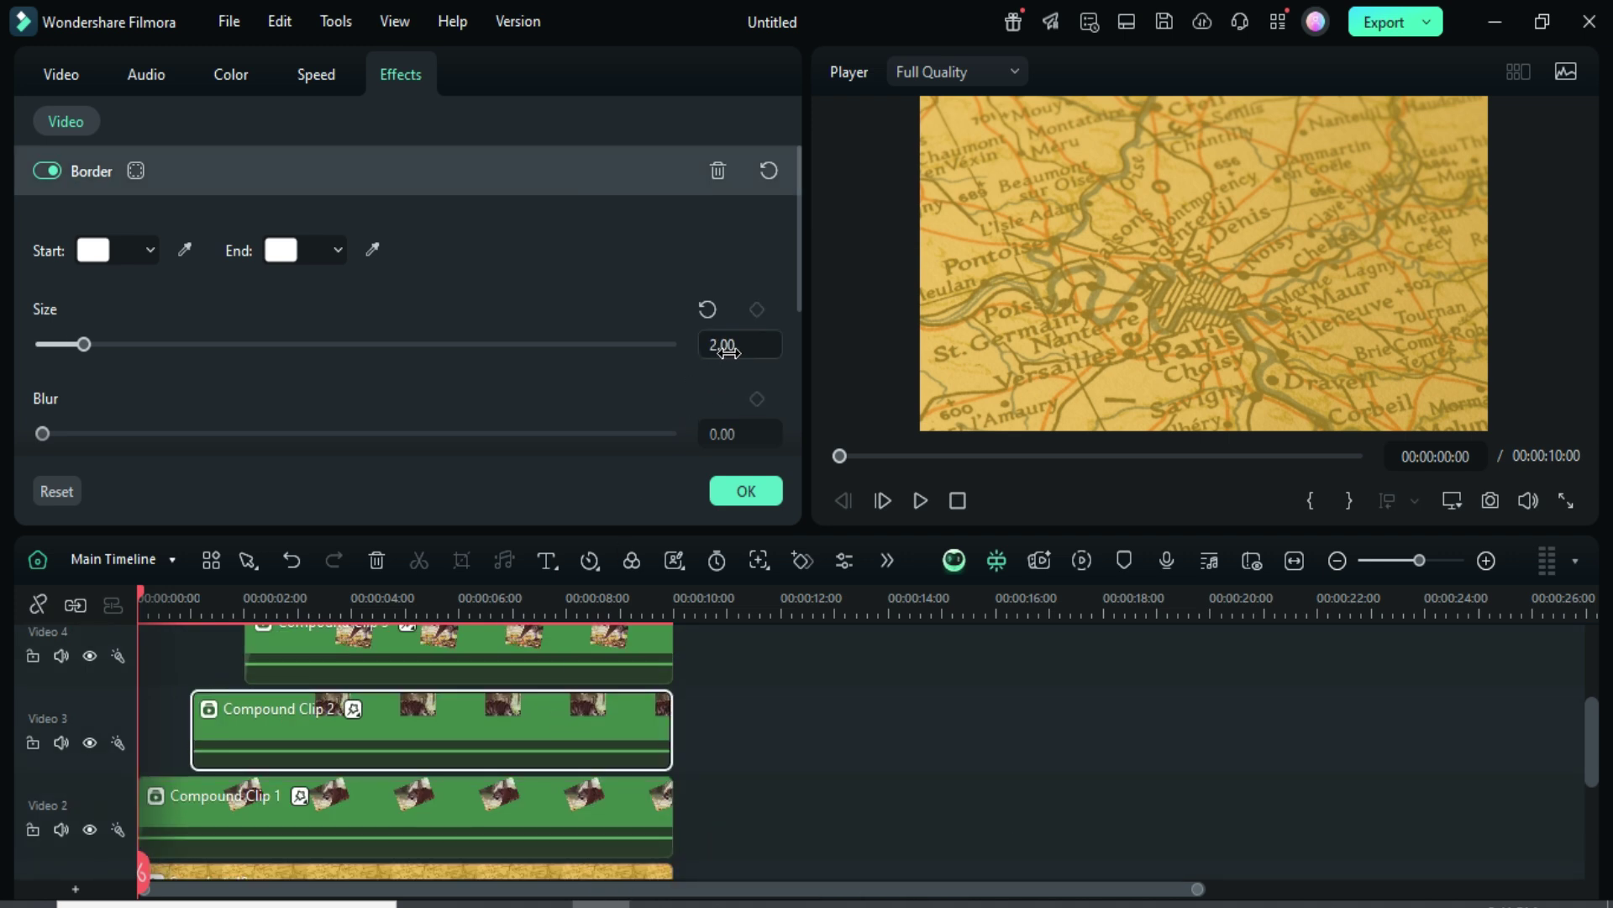
key(Return)
scroll(596, 682, up, 1)
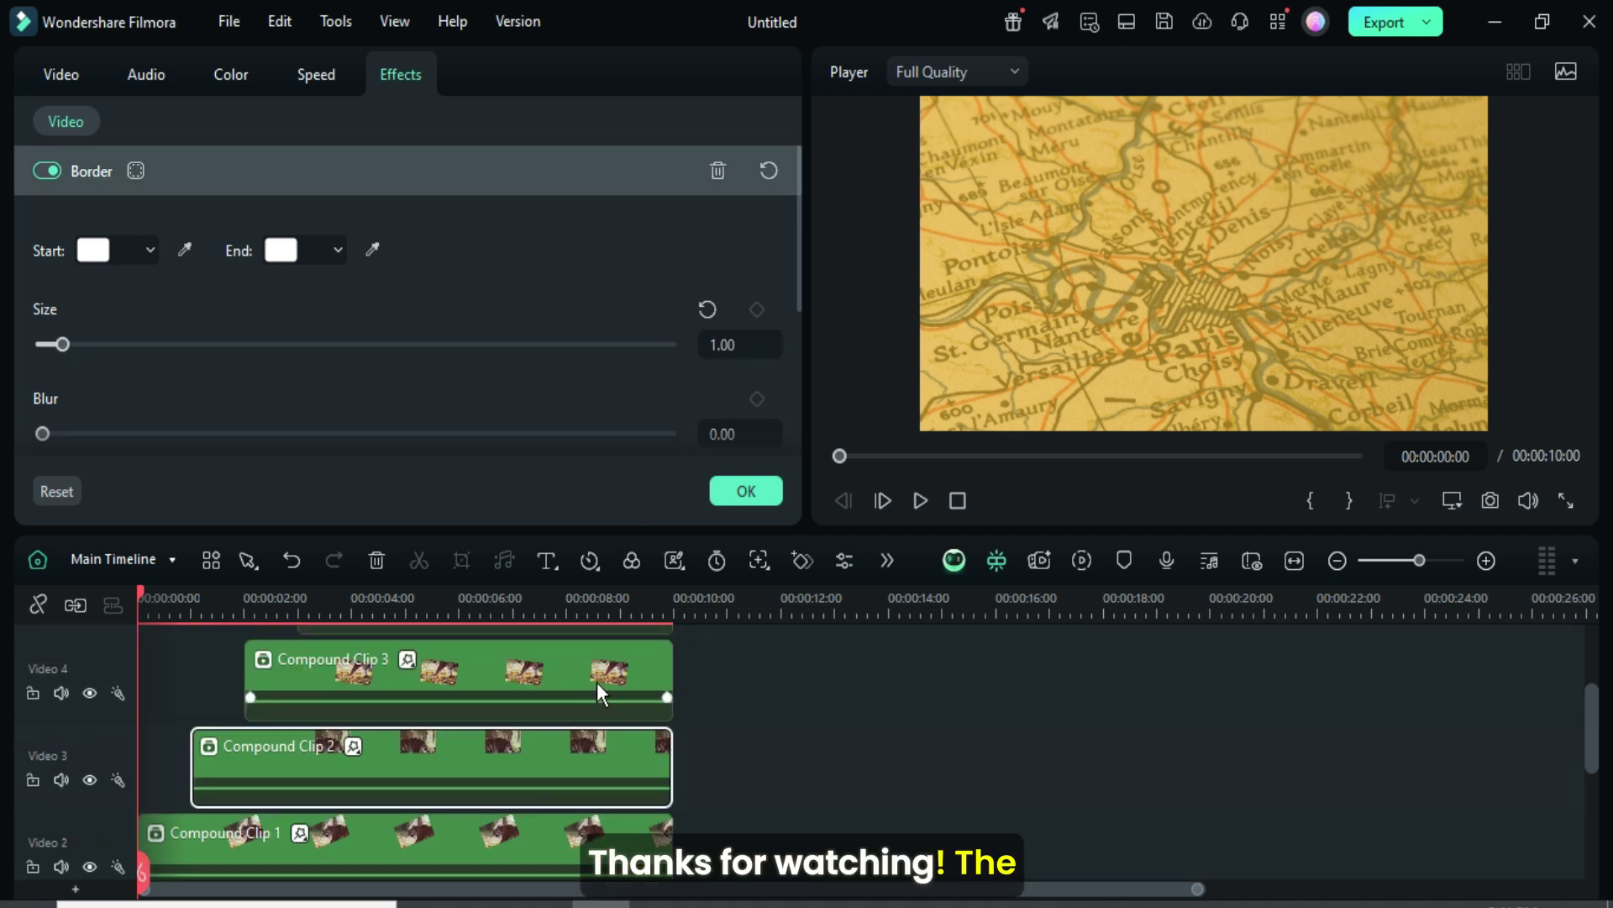
click(597, 682)
click(740, 345)
text(1)
key(Return)
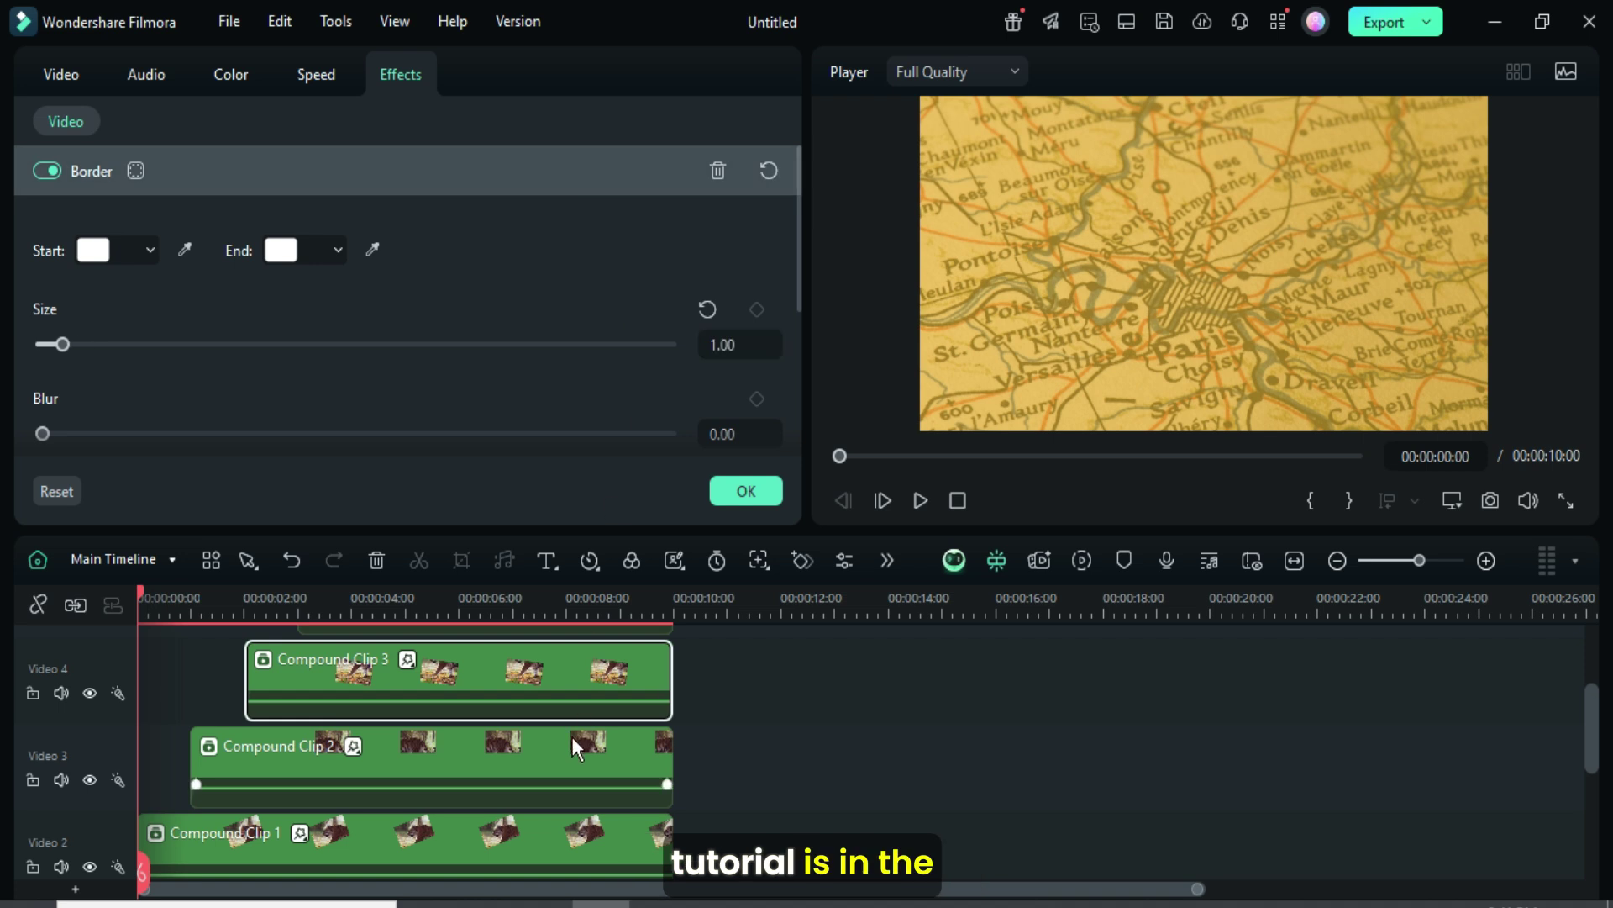
Set Compound Clip 4's Border size to 1, apply, and re-render the preview
scroll(572, 736, up, 1)
click(585, 673)
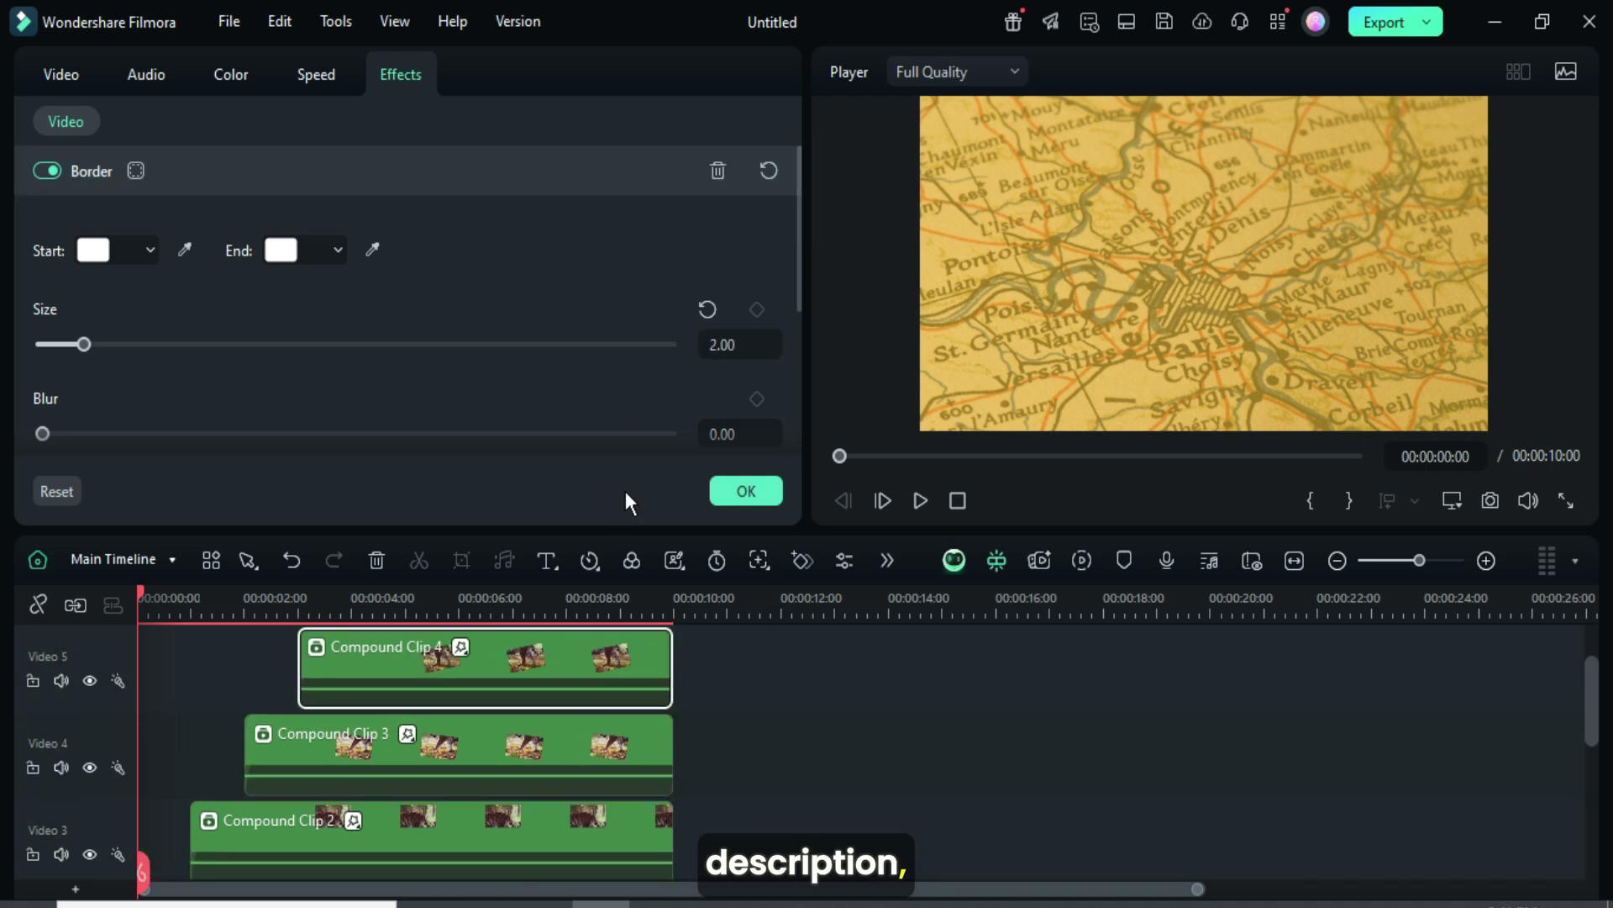
click(718, 343)
text(1)
key(Return)
click(733, 494)
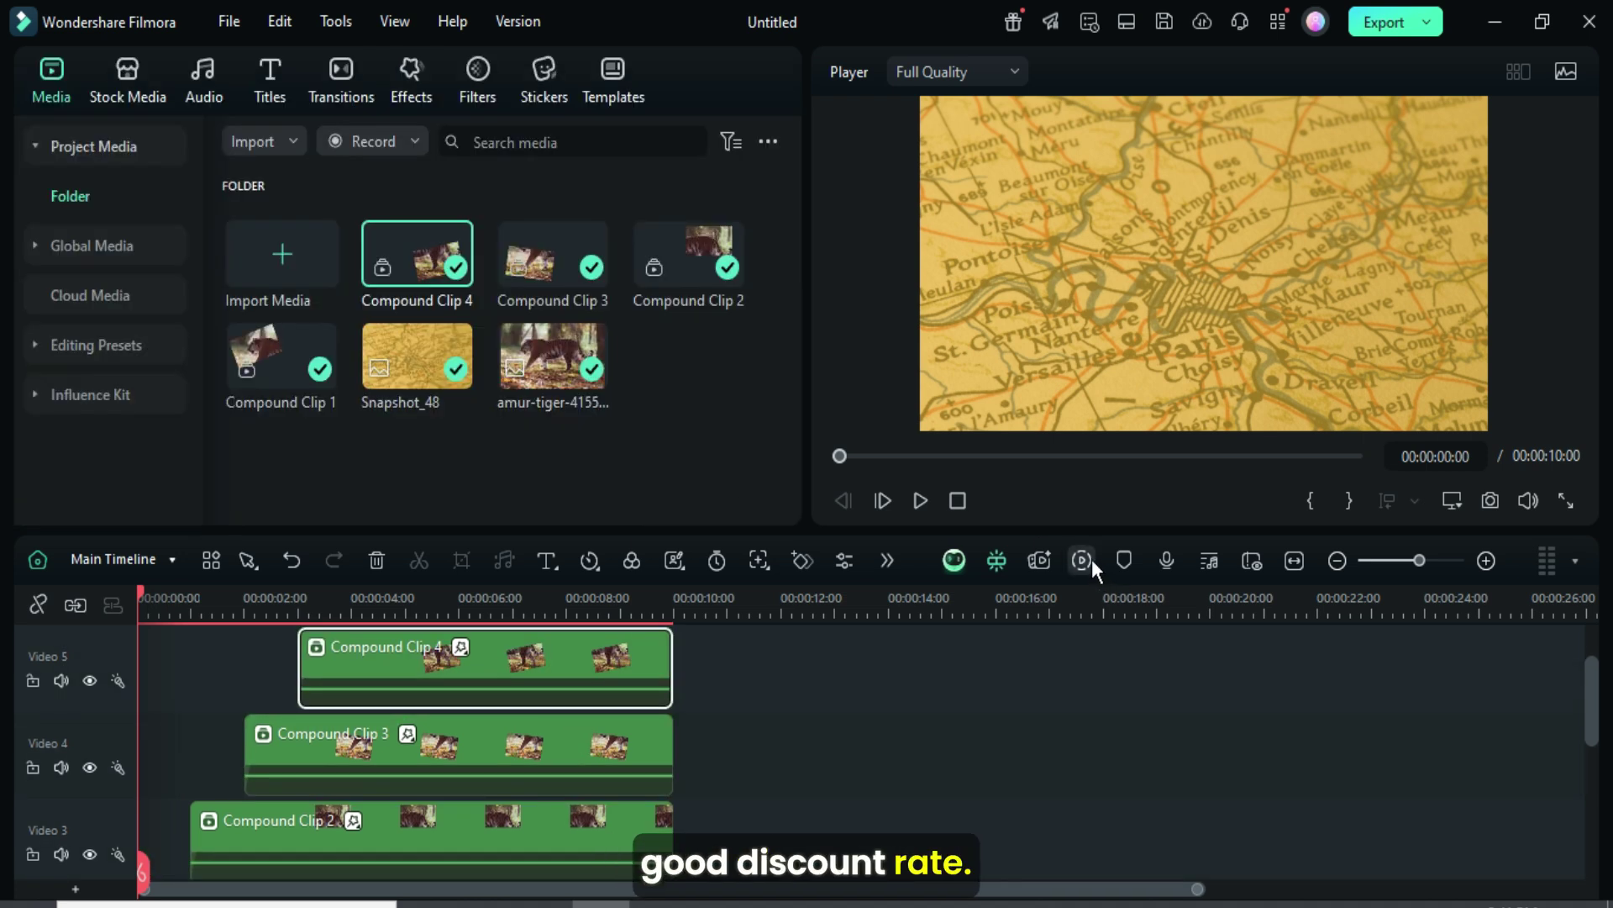
click(1090, 559)
scroll(867, 637, down, 2)
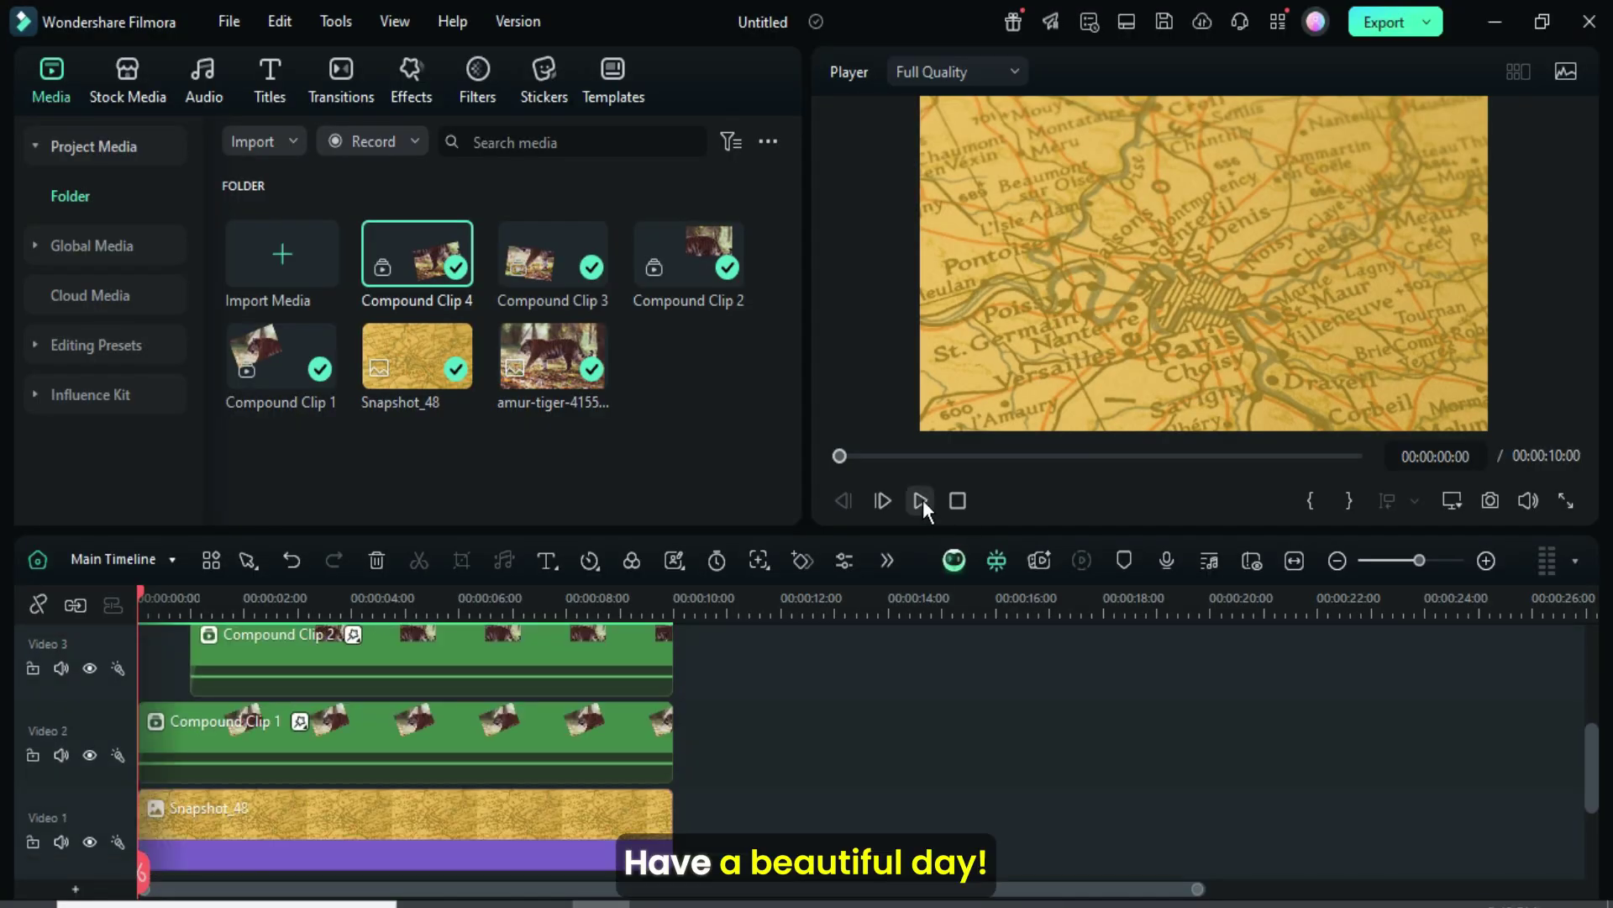